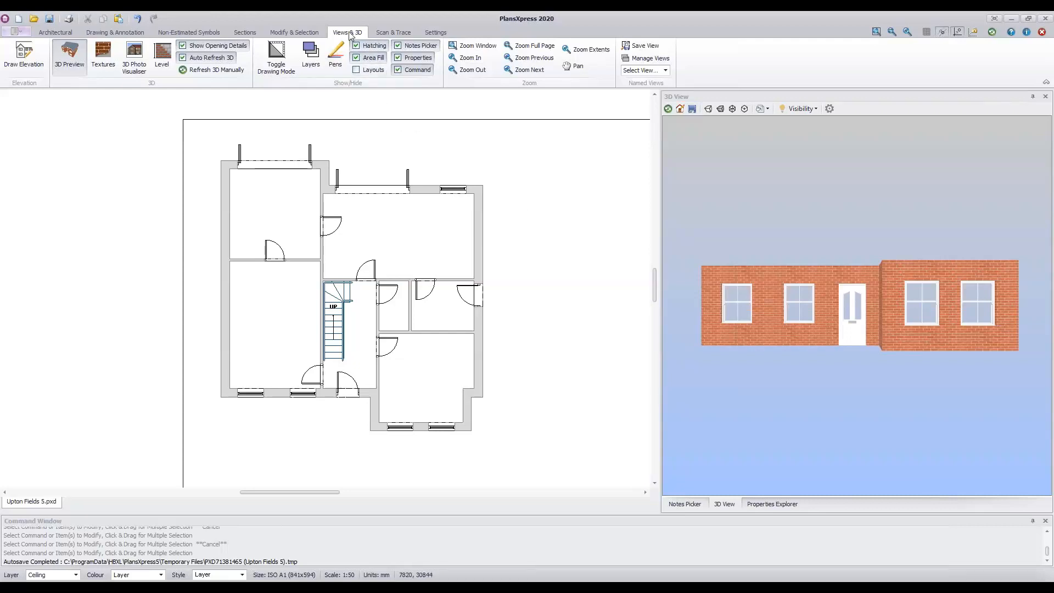
Step: Set up a new level 1 for the ground floor with a wall height of 2700 mm
click(164, 65)
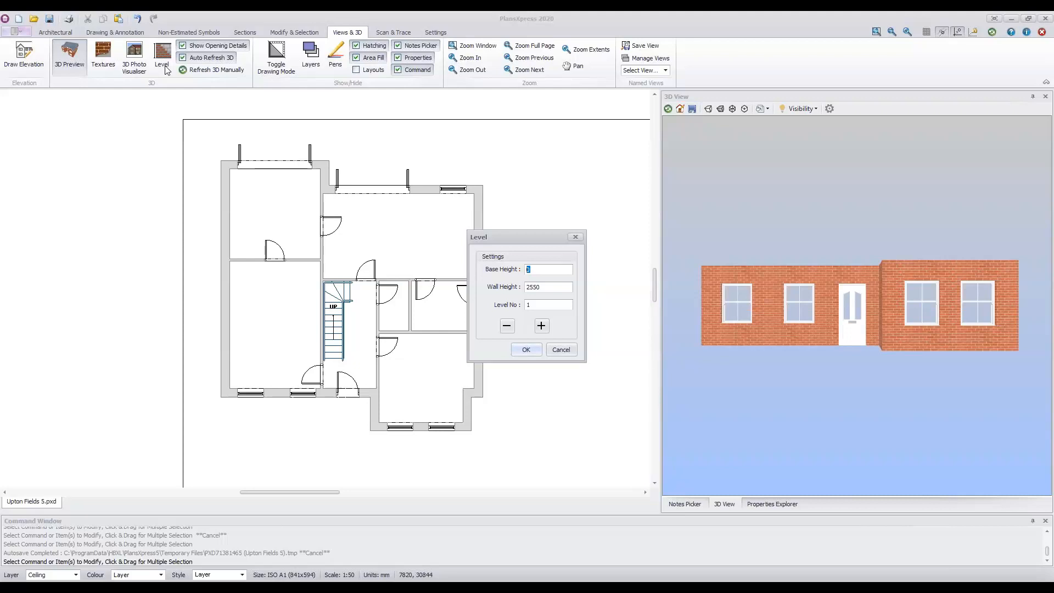
key(Tab)
text(2700)
key(Tab)
click(533, 350)
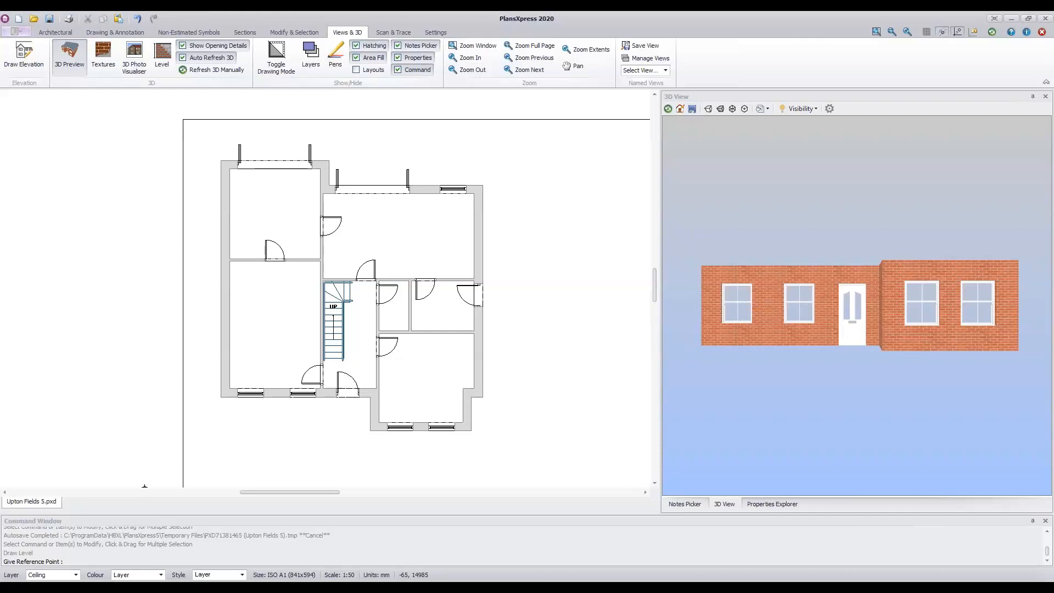
Step: Place the level's reference point on the plan's lower-left external wall corner and draw its boundary box around the whole floor plan
click(220, 396)
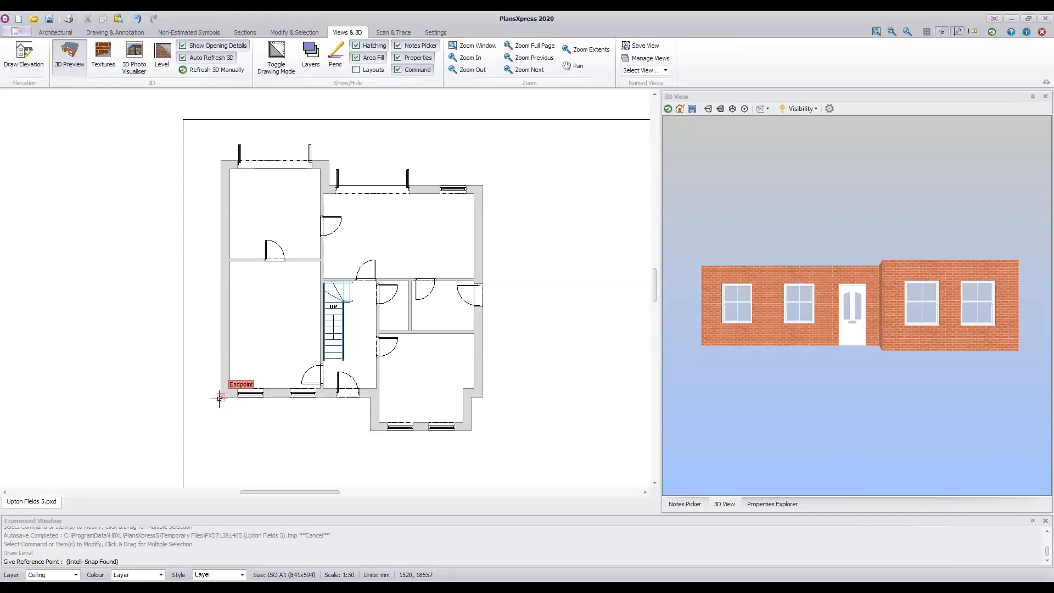
click(219, 398)
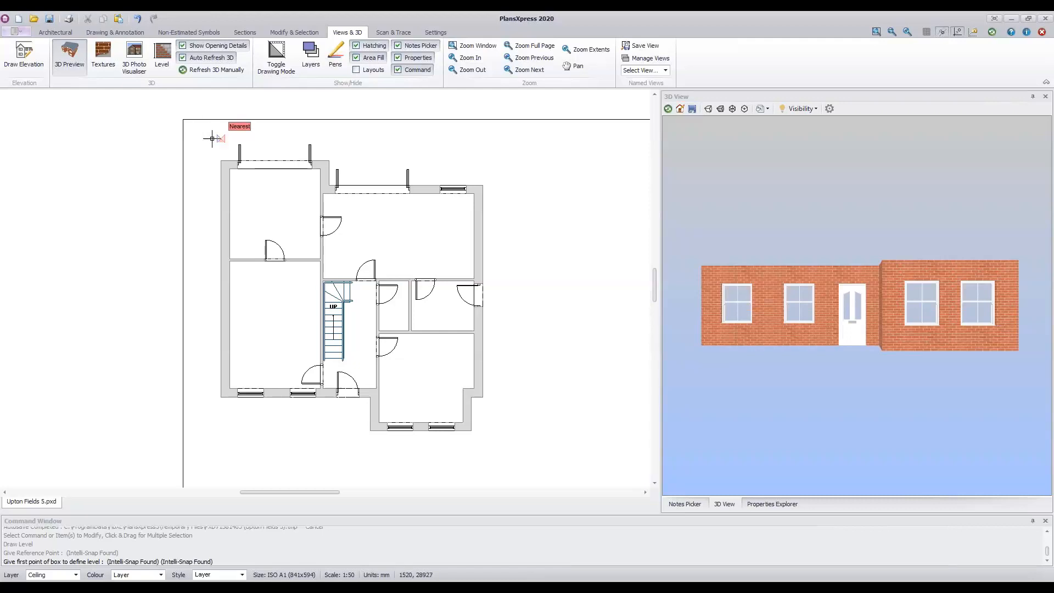
click(189, 123)
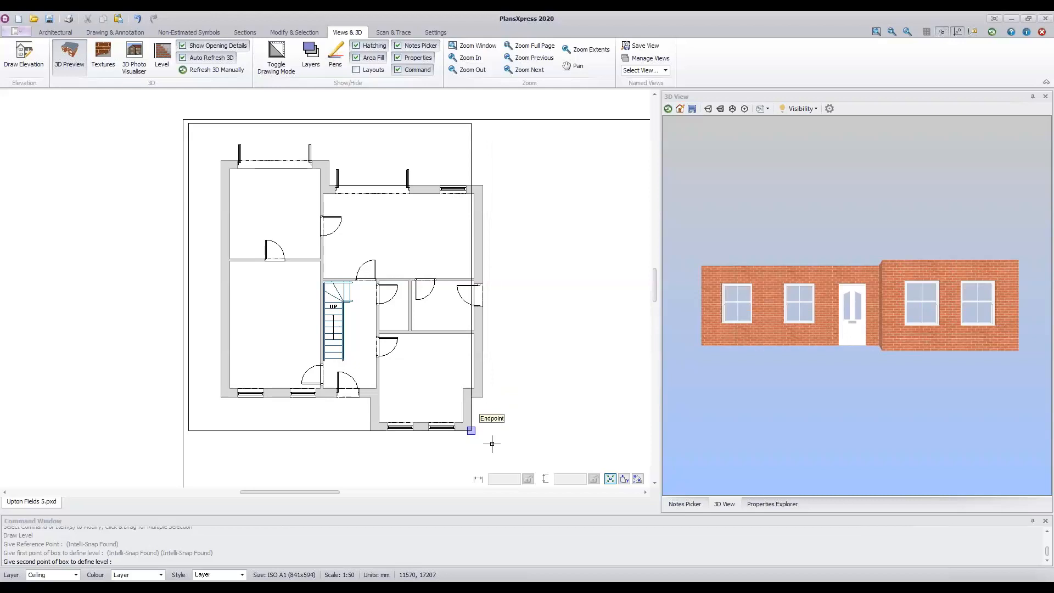
click(520, 467)
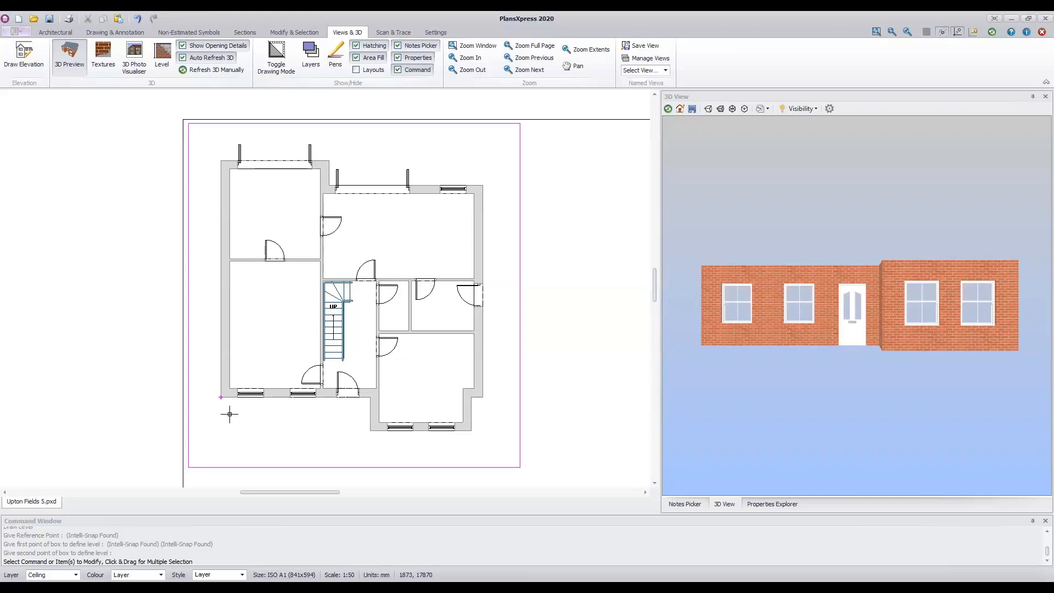
Step: Copy the level from its lower-left boundary corner to its lower-right corner so the copy sits directly beside the original
click(519, 228)
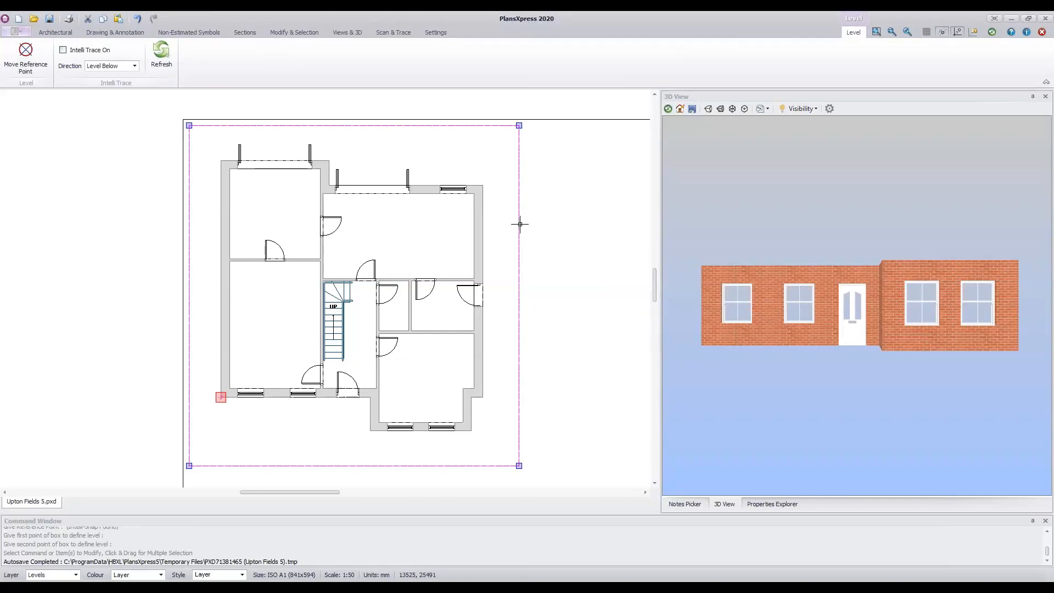
mouse_move(520, 224)
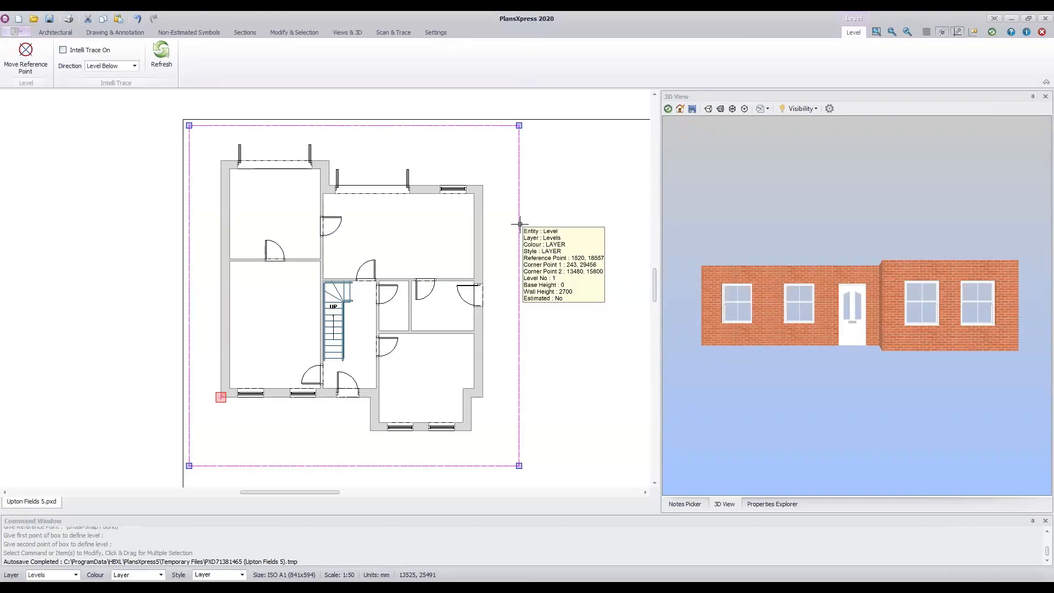
right_click(520, 223)
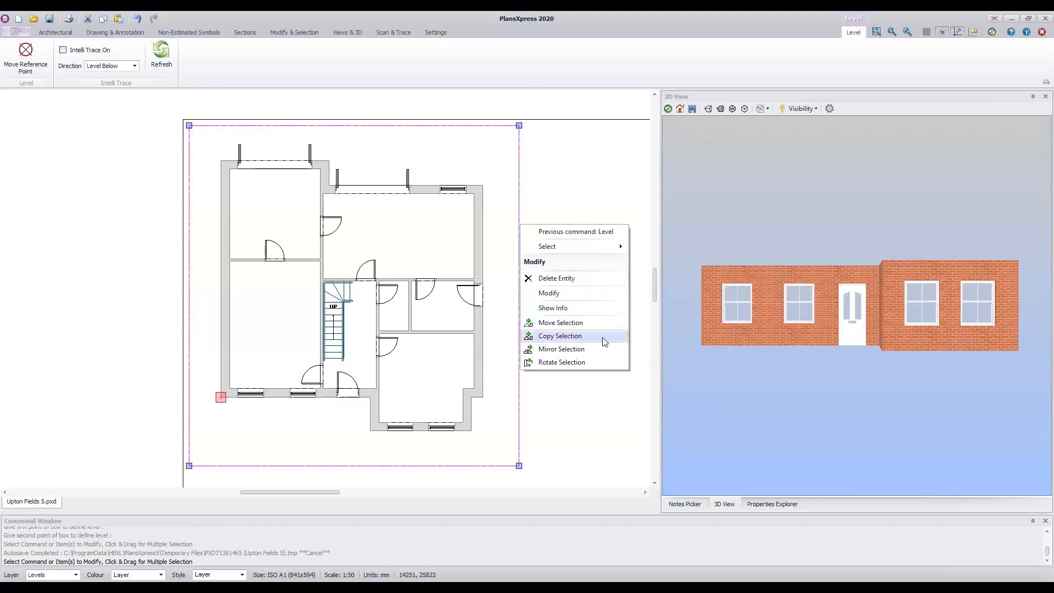
click(559, 335)
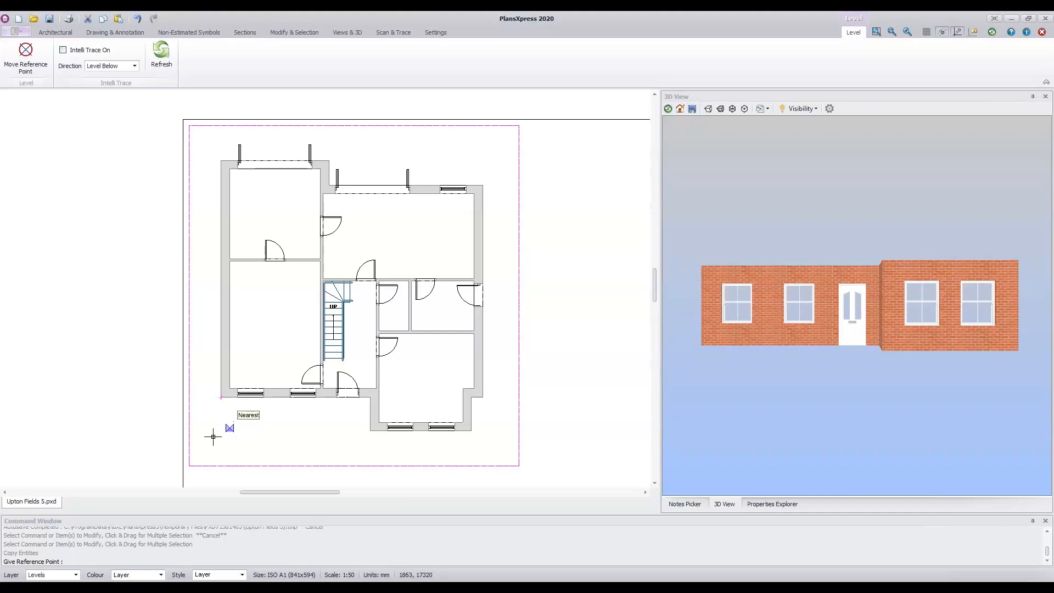
click(188, 467)
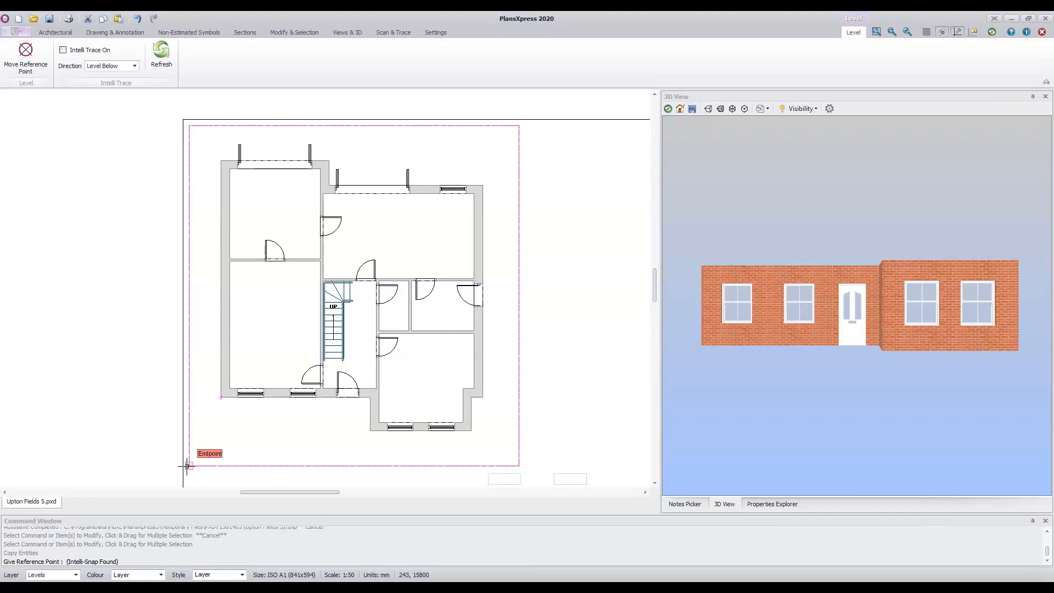
click(187, 466)
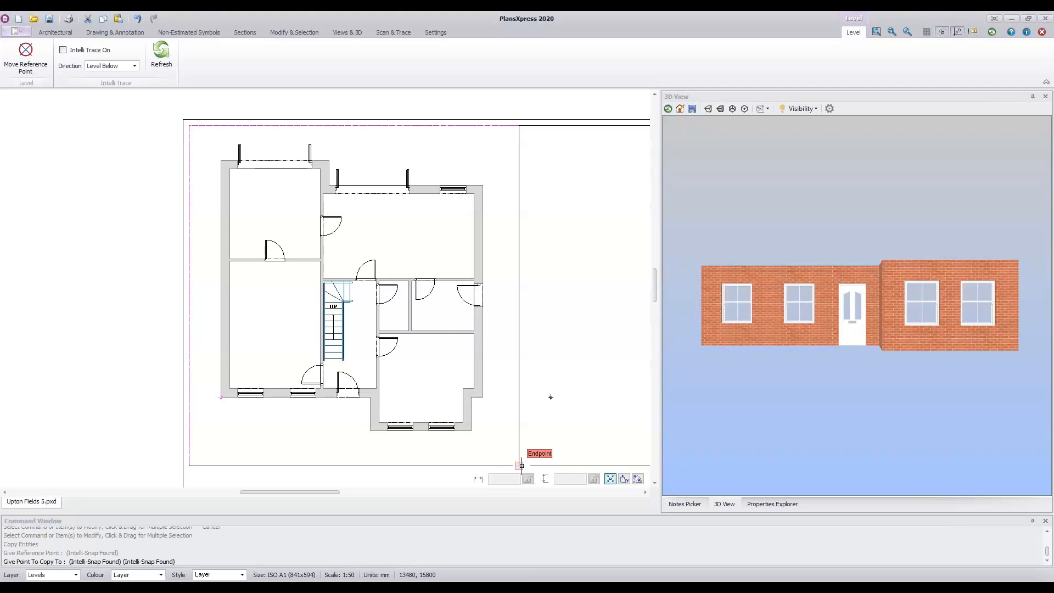
click(519, 464)
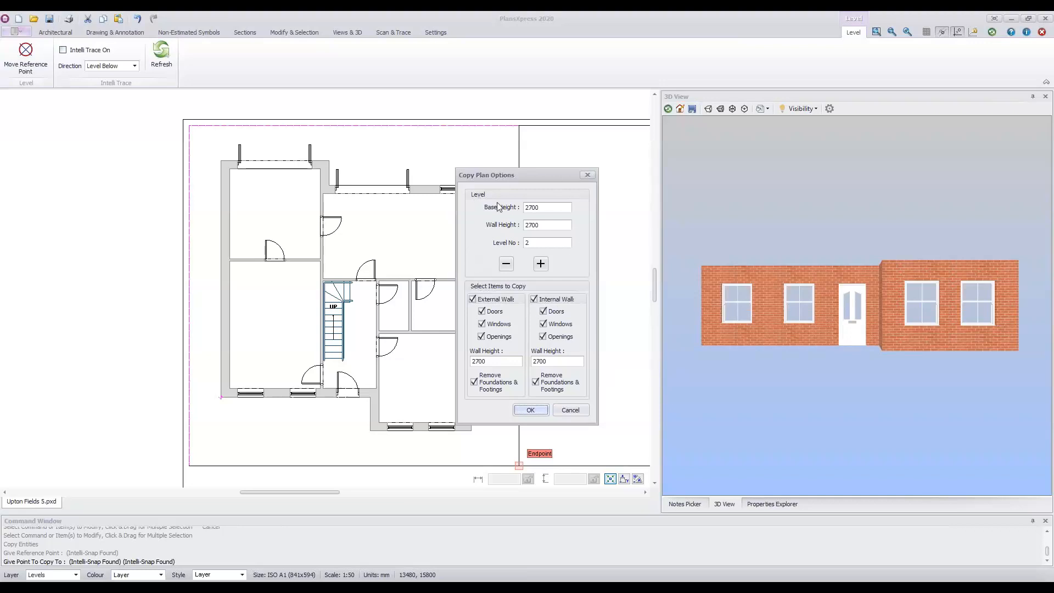
Step: Create the level 2 copy with a wall height of 2550 mm, leaving out the external wall doors and all internal walls
click(549, 207)
key(Tab)
text(2550)
key(Tab)
click(482, 312)
click(581, 301)
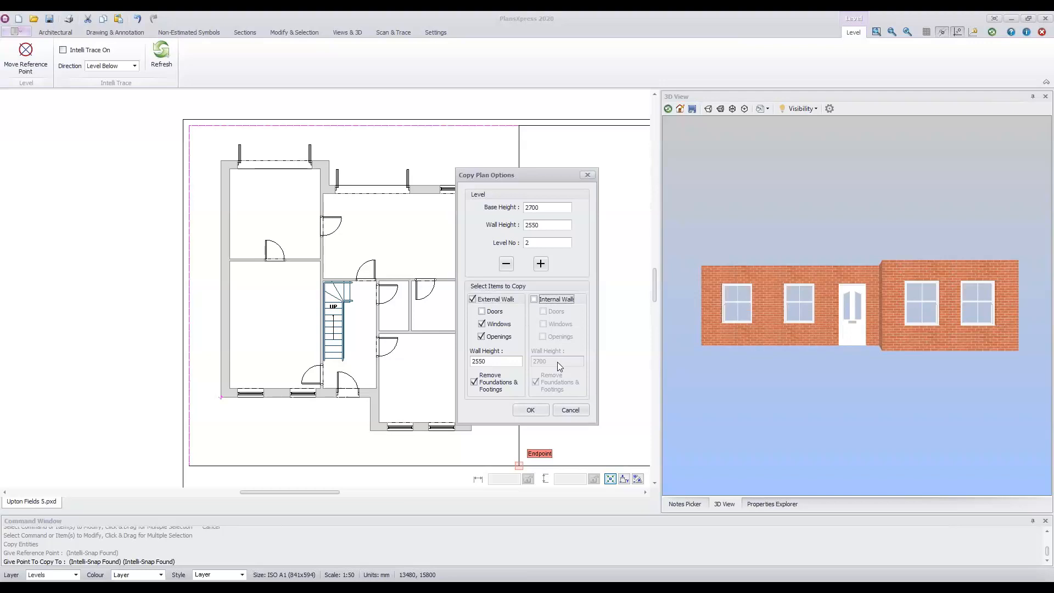
click(530, 410)
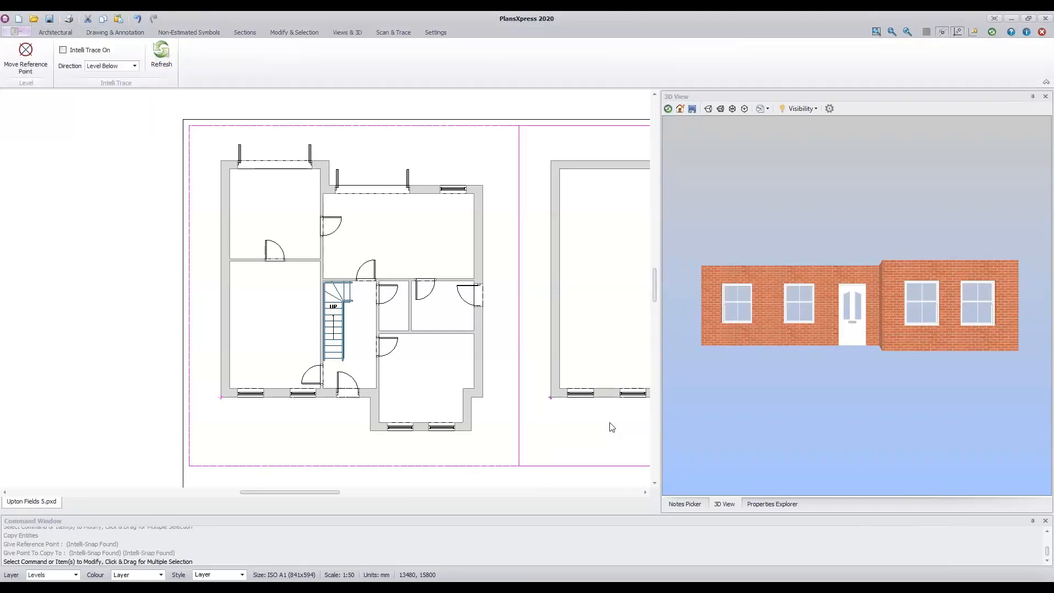
middle_drag(609, 423, 409, 414)
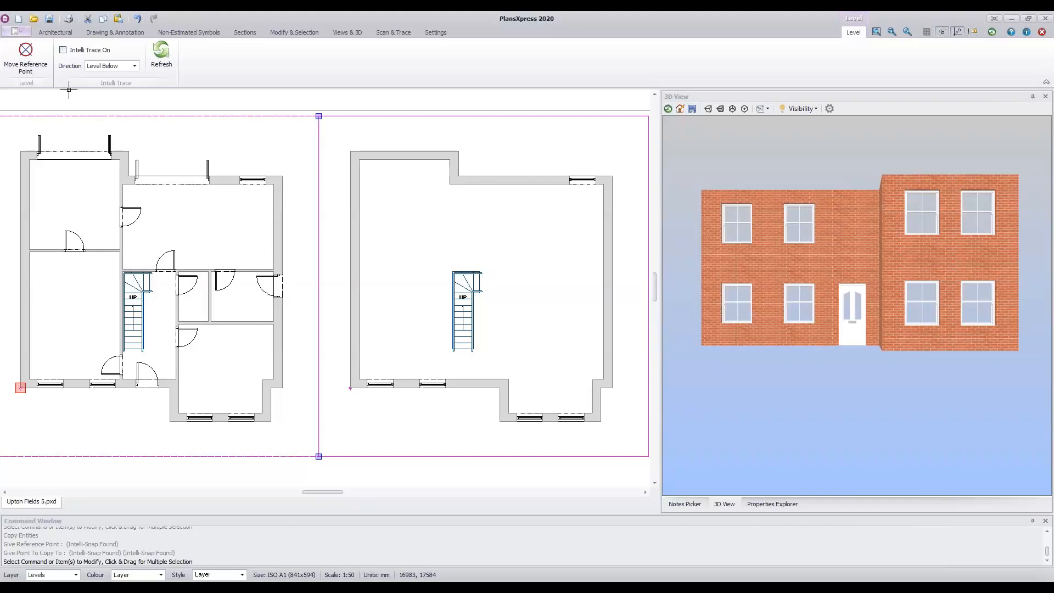
Step: Save the drawing under the new name Upton Fields 6.pxd in the Training Plans folder
click(16, 32)
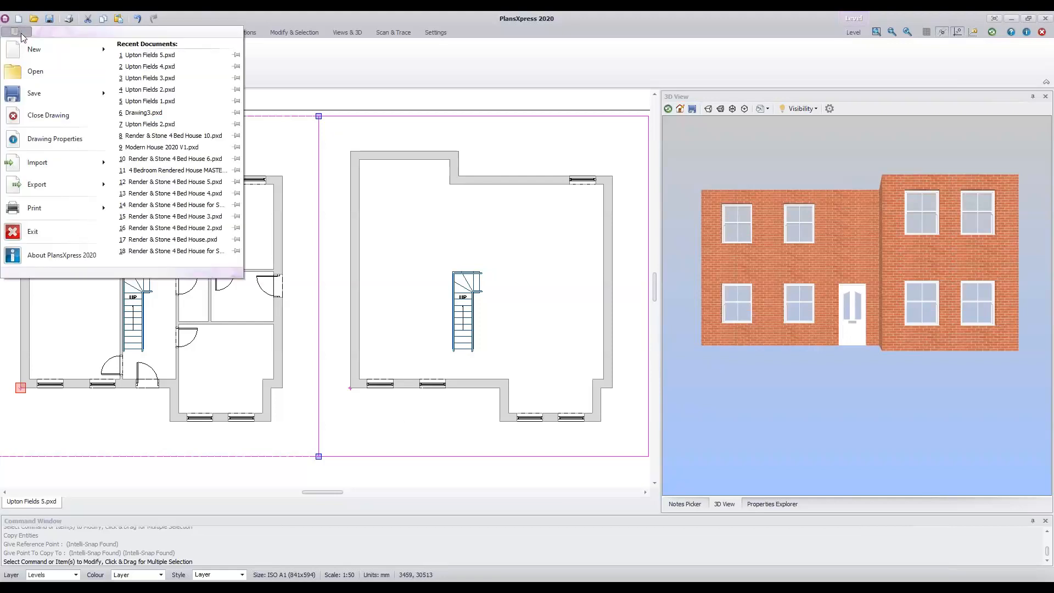
mouse_move(96, 100)
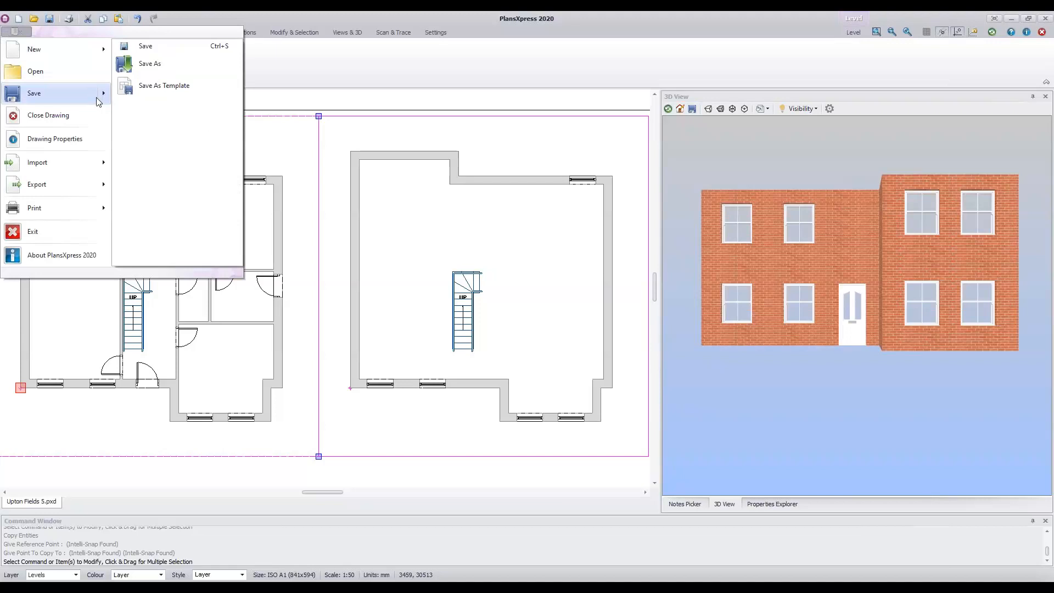
click(149, 64)
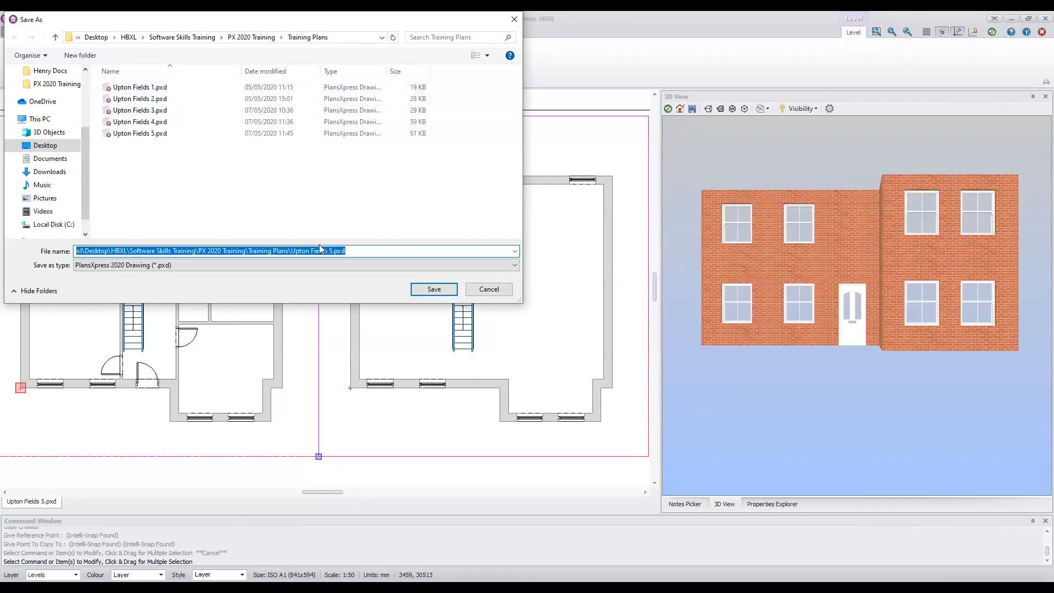
click(333, 252)
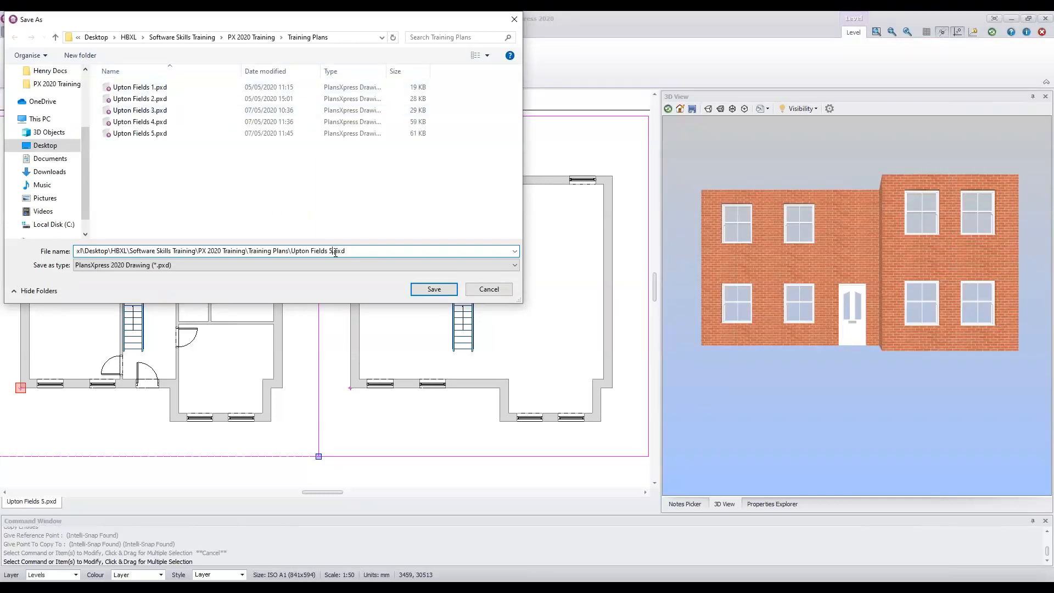
key(BackSpace)
text(6)
click(433, 289)
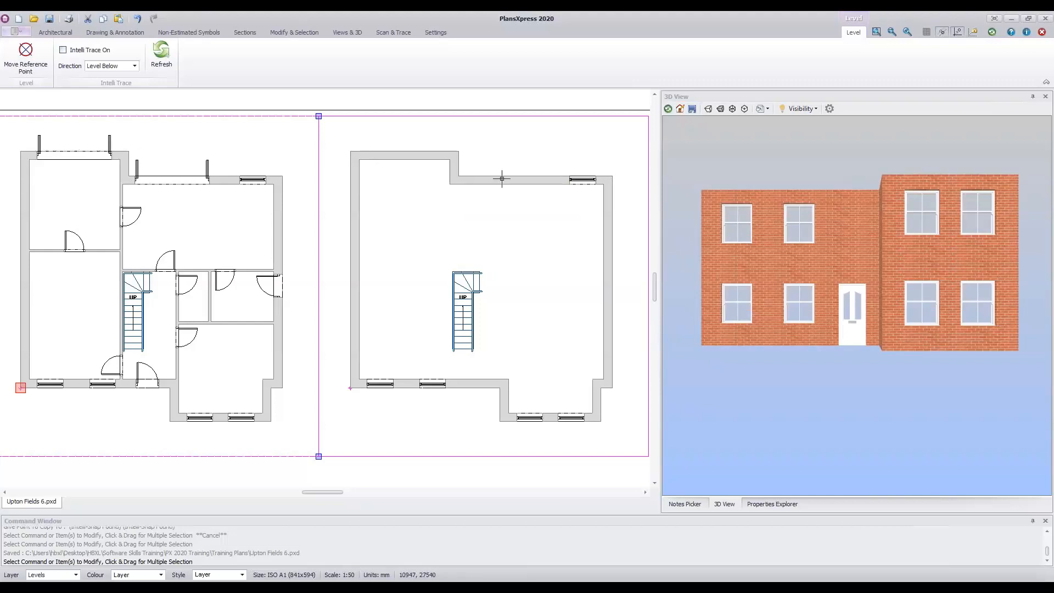
Step: Try to stretch the first floor's recessed rear wall across to the outer face of the left external wall
mouse_move(520, 181)
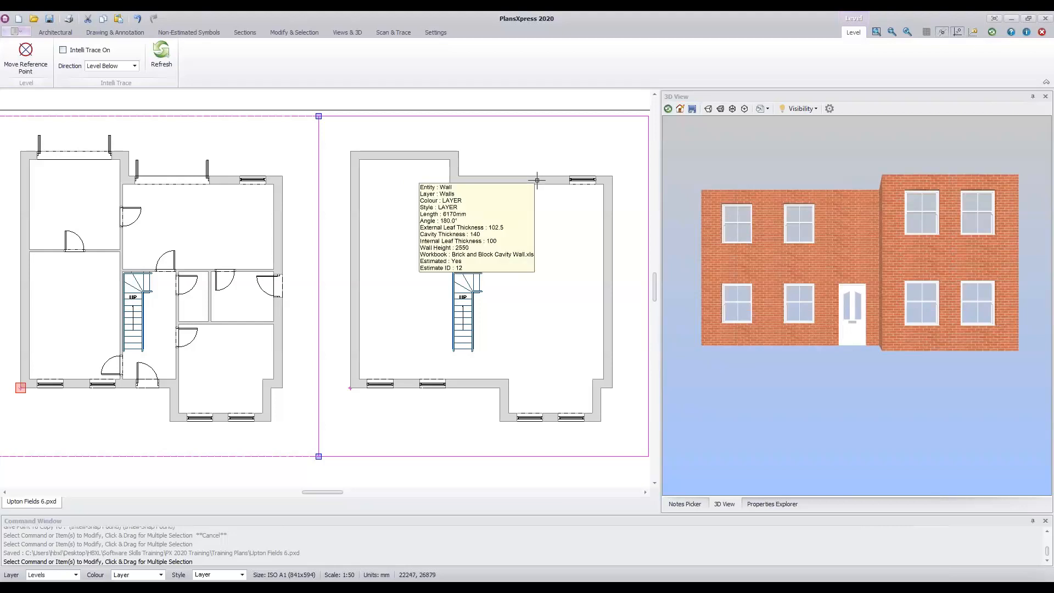
click(536, 180)
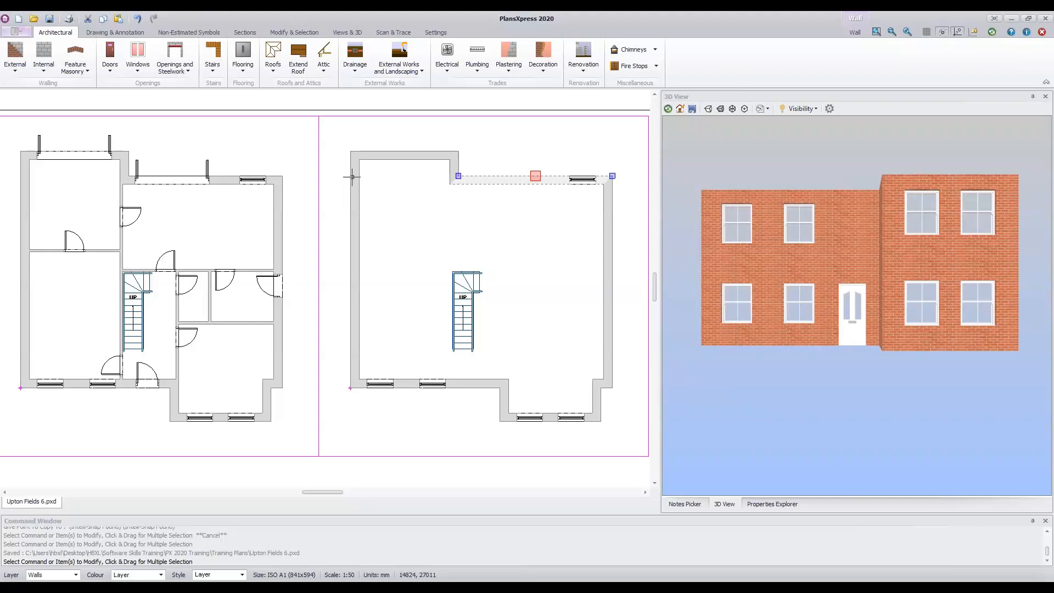
click(459, 176)
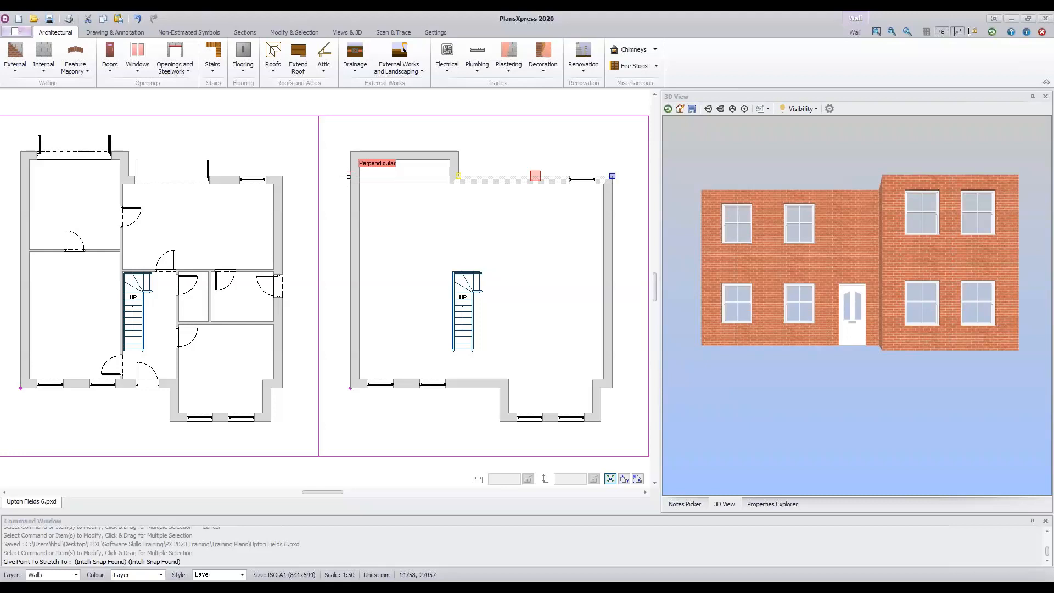
click(348, 177)
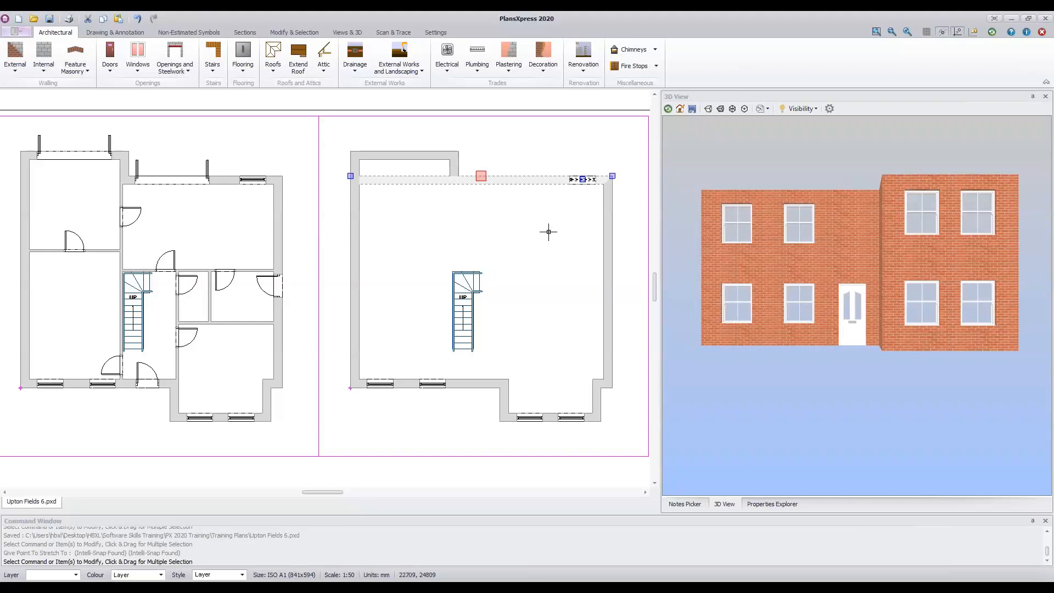
key(Escape)
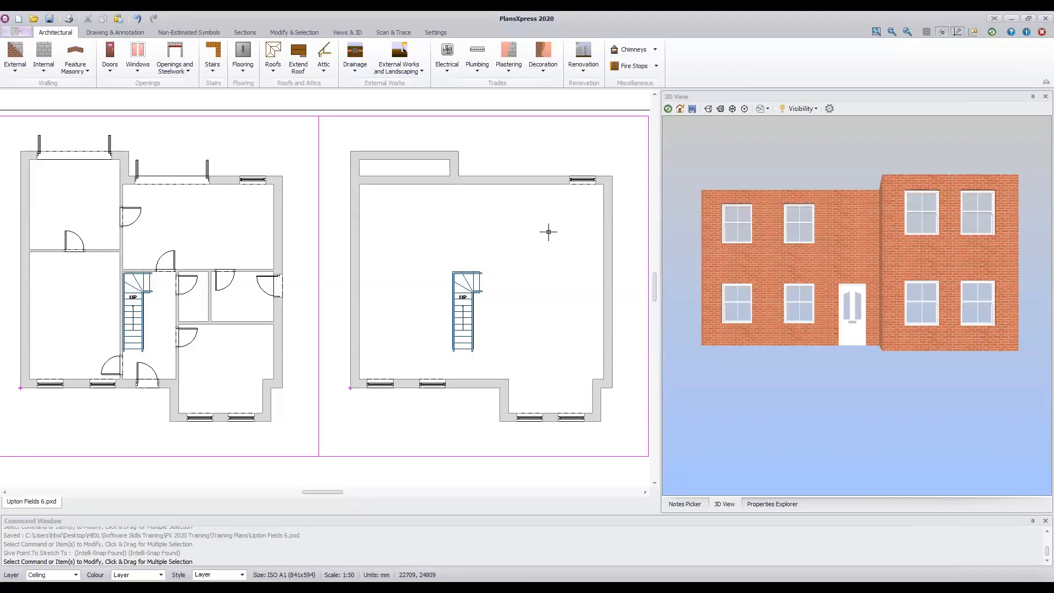
key(Escape)
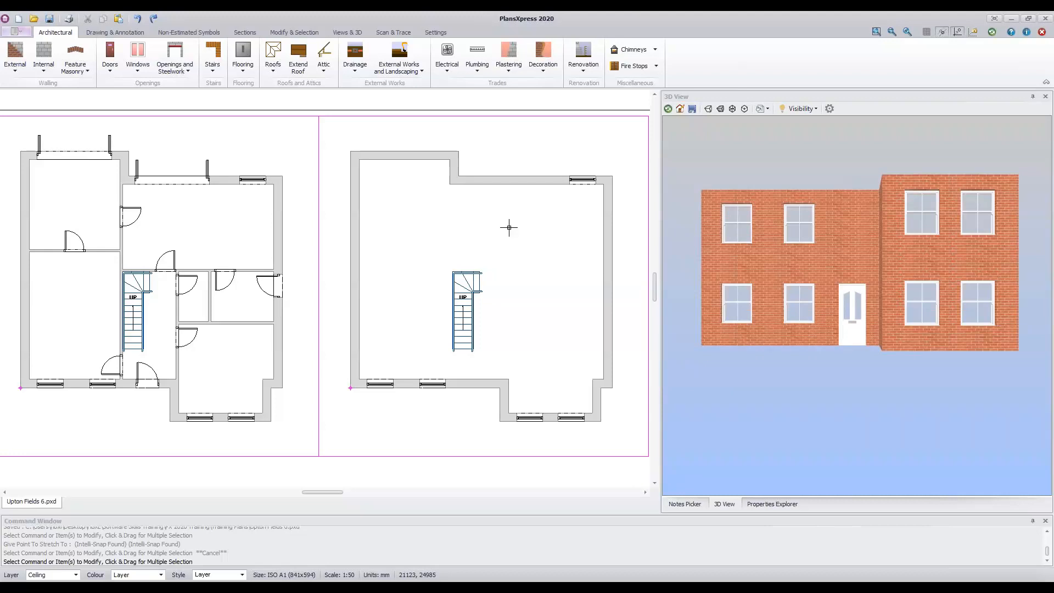
Step: Stretch the inner end of the first floor's rear window wall perpendicular to the left external wall, closing off the rear projection
click(523, 180)
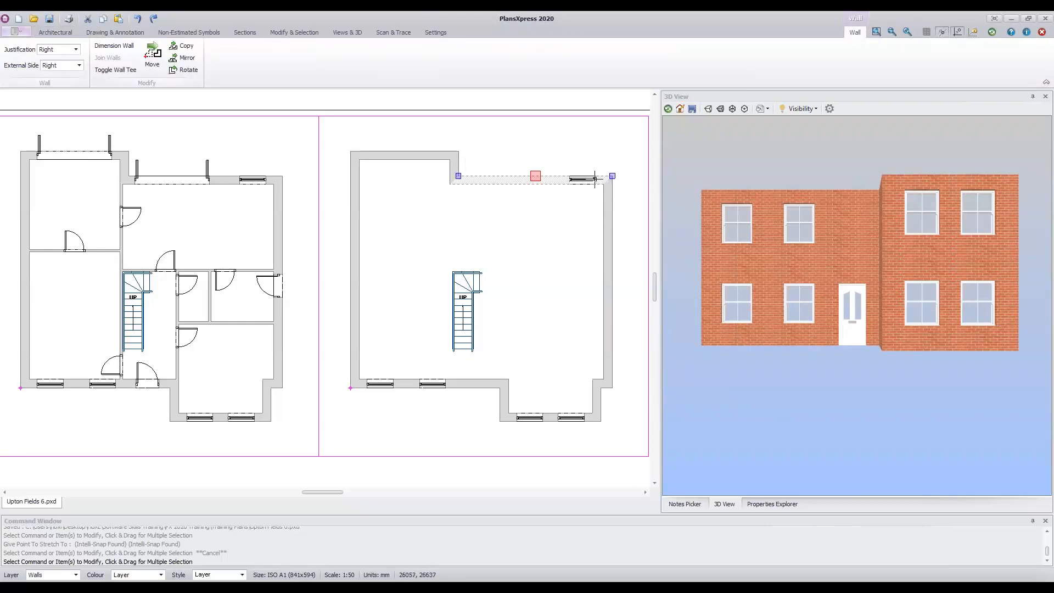
click(458, 176)
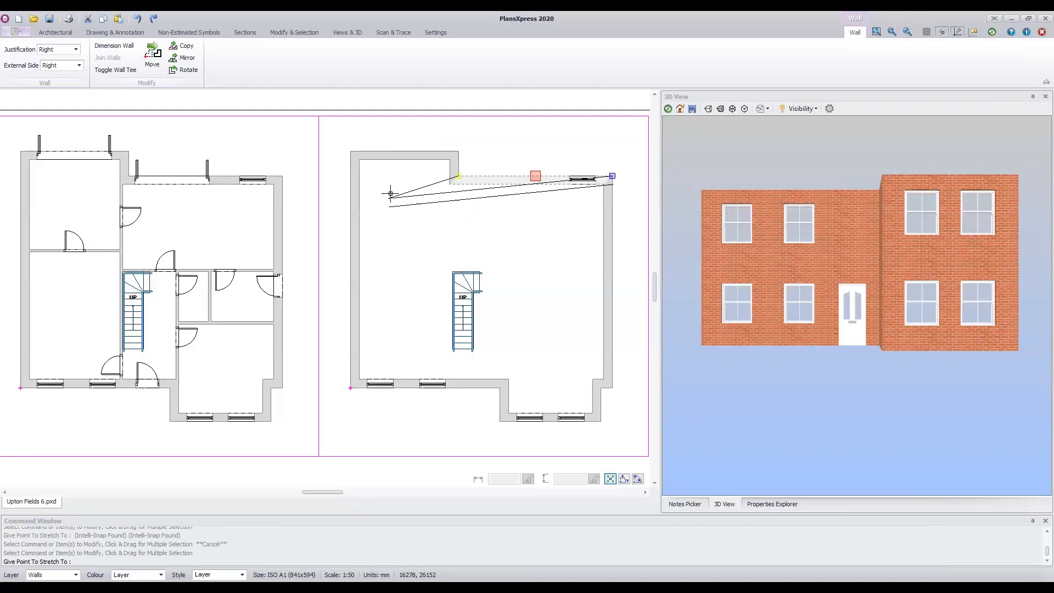
click(349, 177)
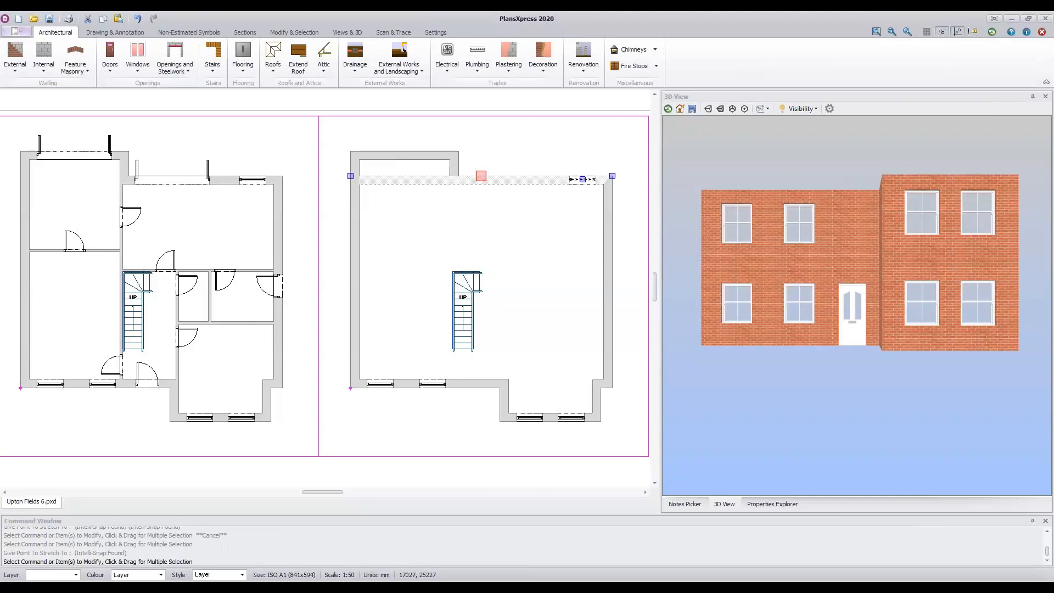
key(Escape)
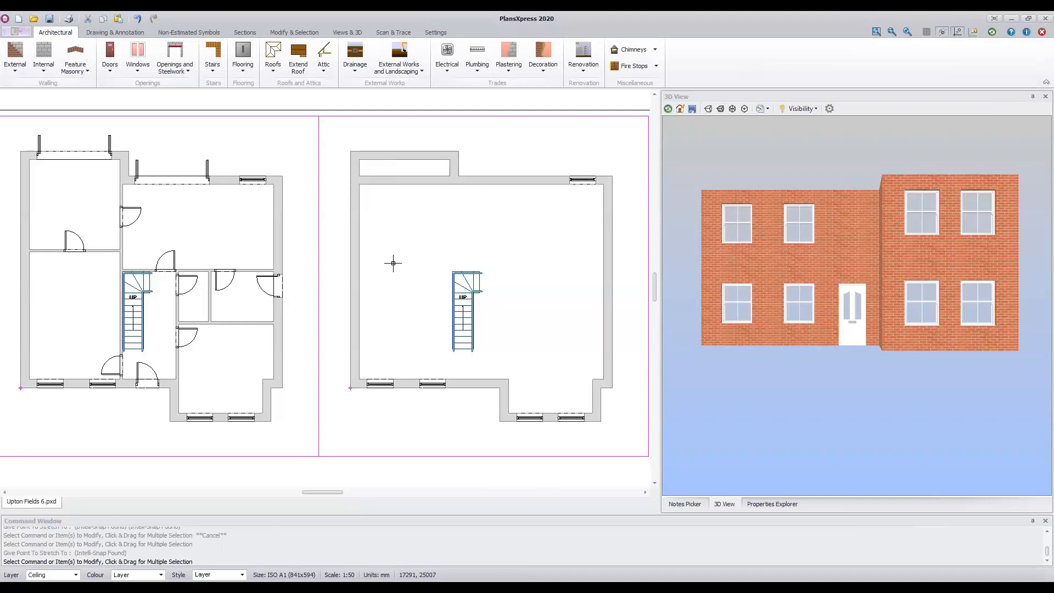
Step: Delete the rear wall and the short right-hand side wall of the first floor's rear projection
click(425, 154)
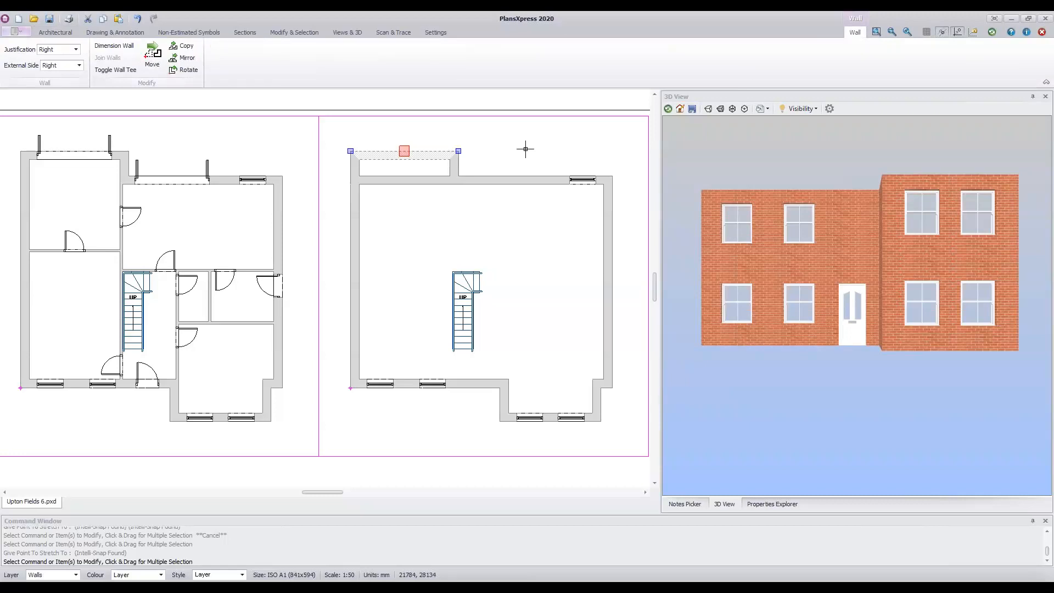
key(Delete)
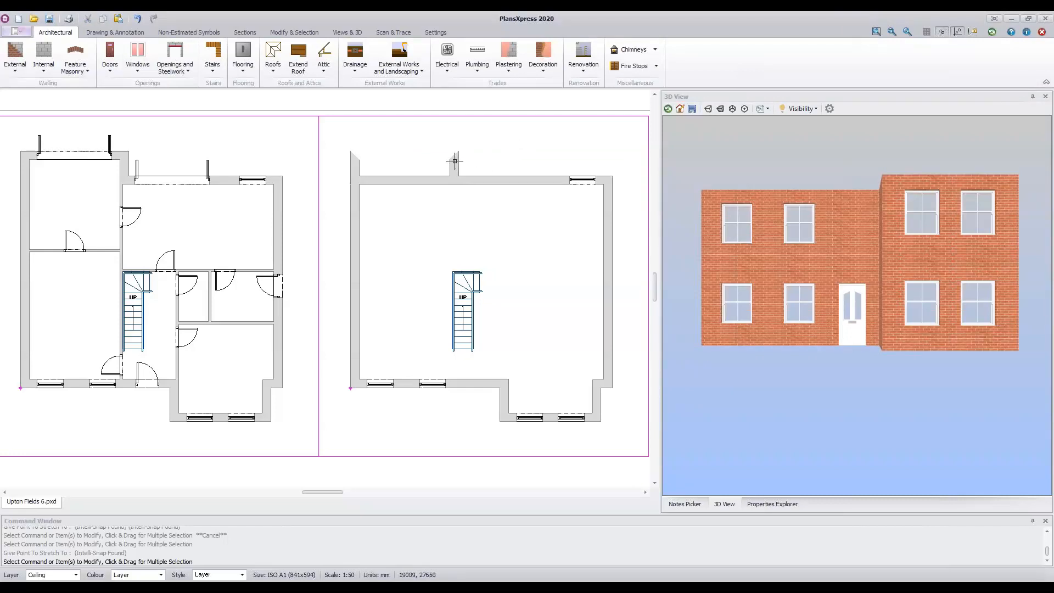
click(453, 164)
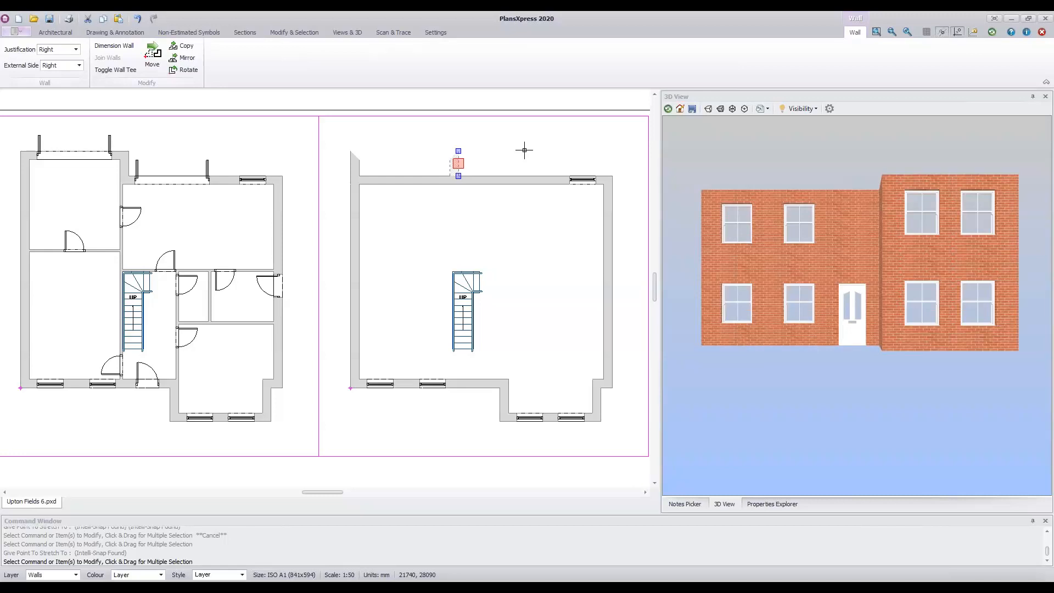
key(Delete)
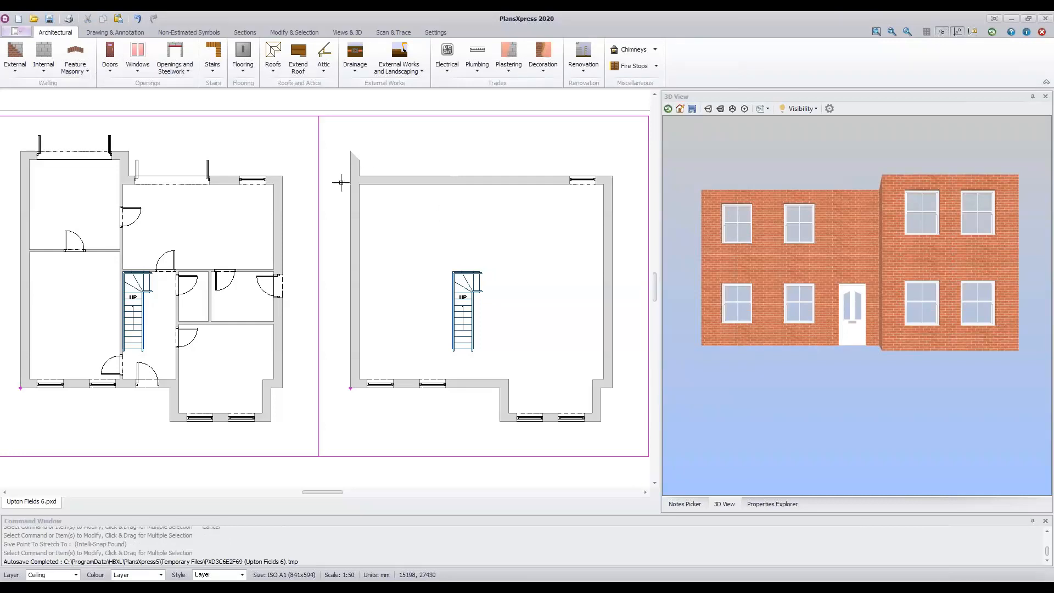
Step: Stretch the rear end of the first floor's left external wall back to the rear wall, removing the overshoot
click(351, 165)
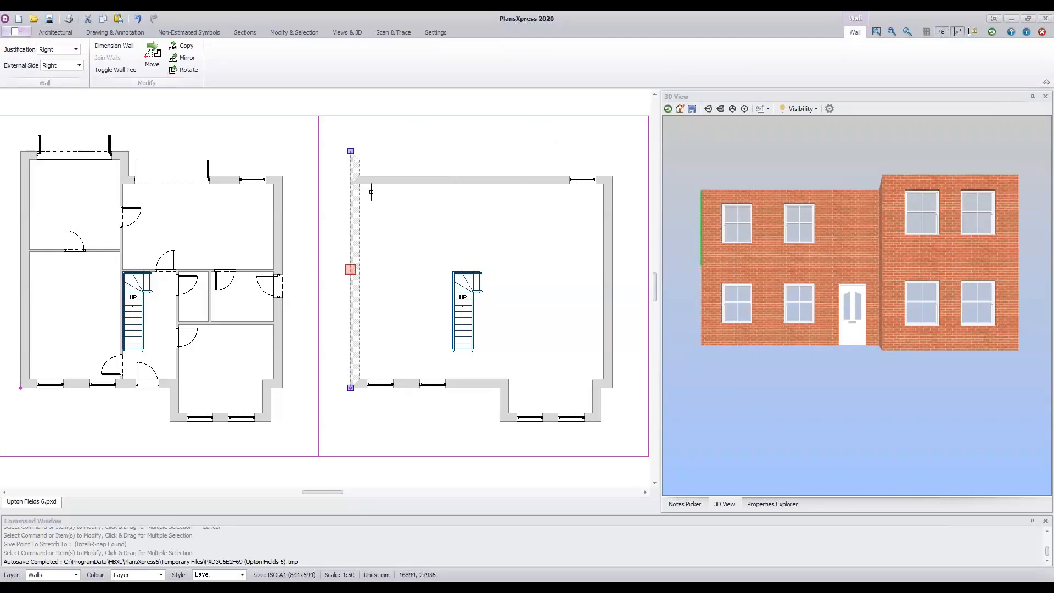
click(350, 150)
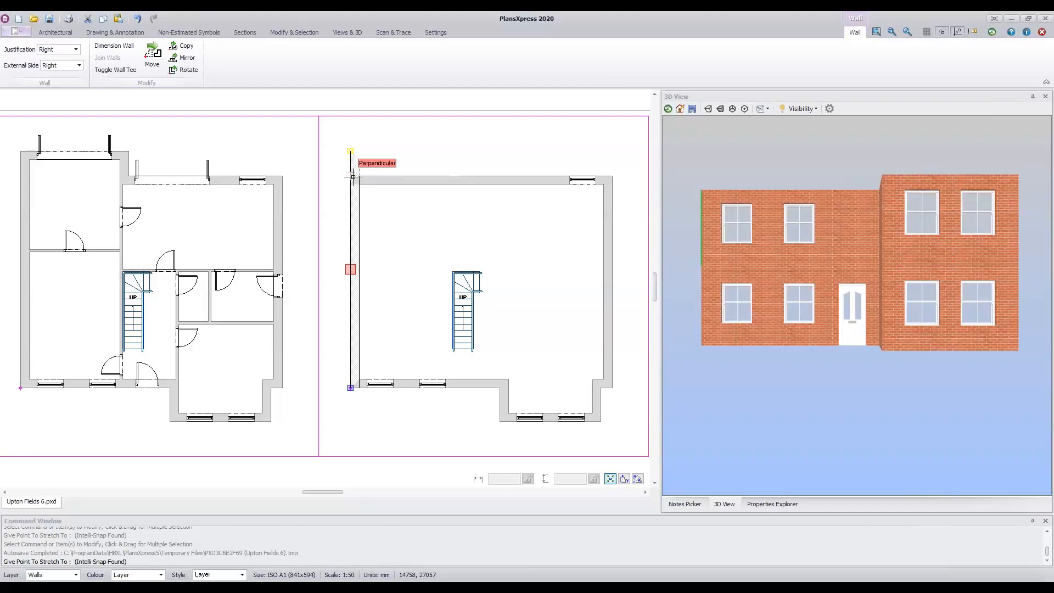
click(353, 177)
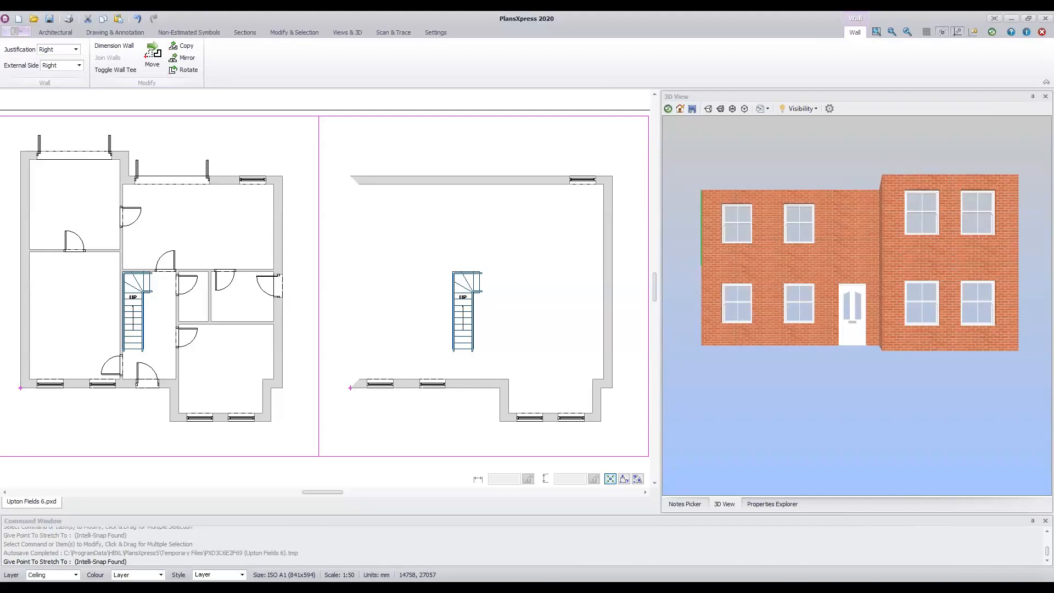
key(Escape)
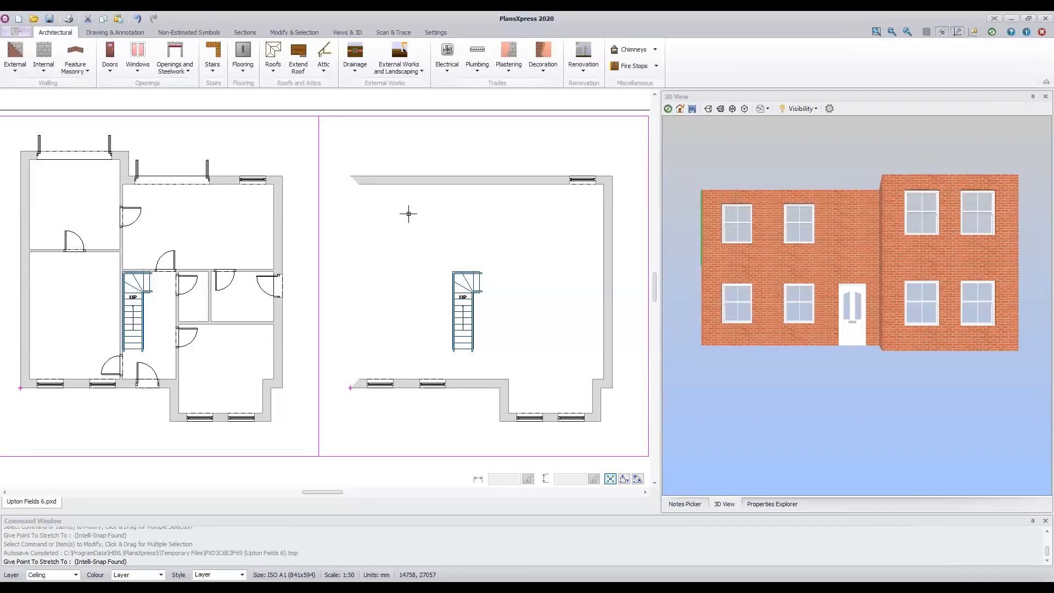
click(351, 281)
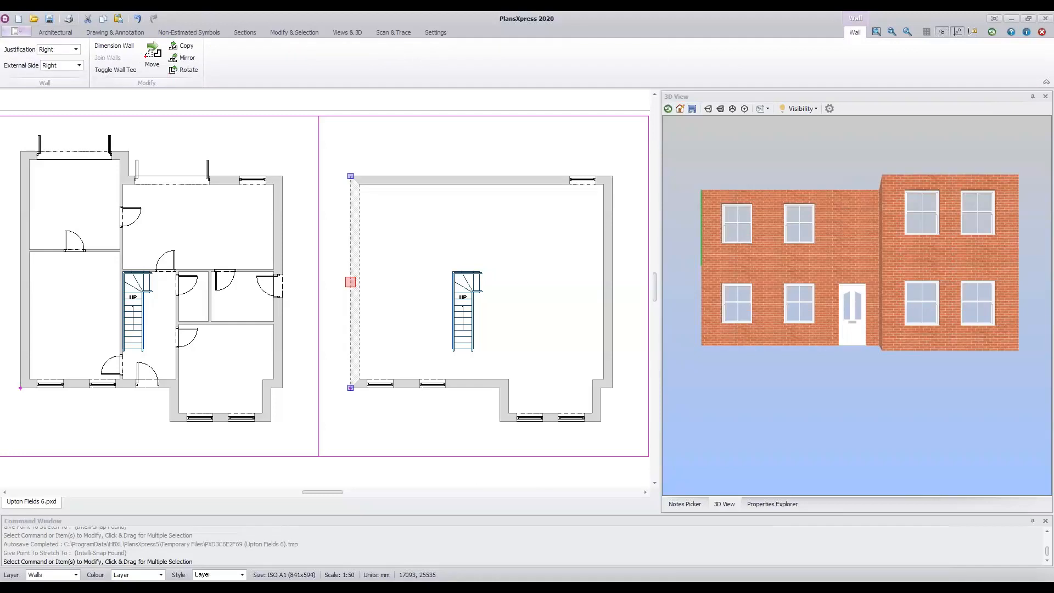
key(Escape)
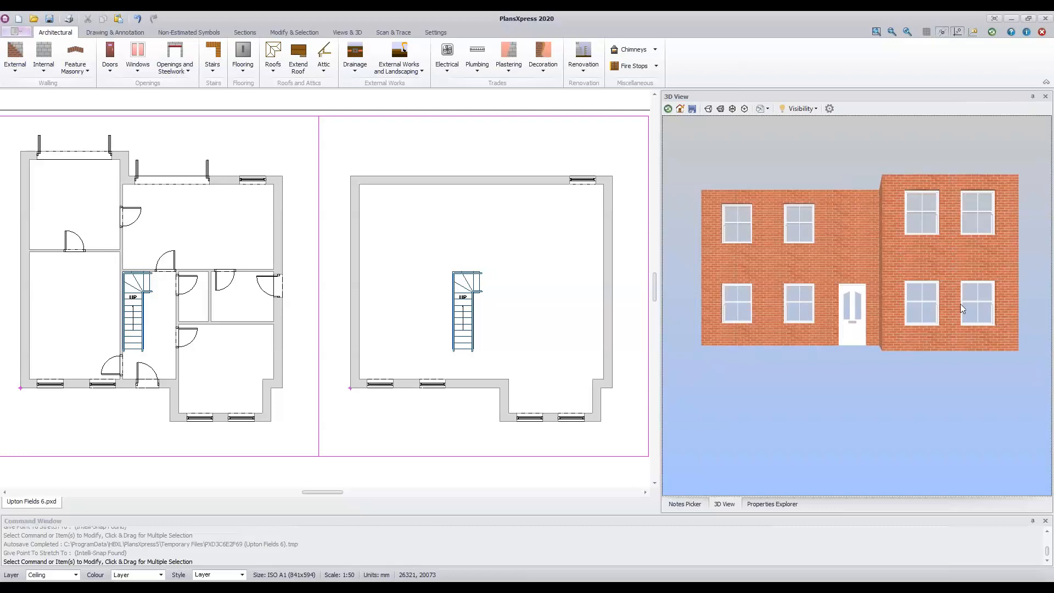
Step: Insert a window with right justification in the first floor's rear wall, 665 mm from the outer left corner
drag(934, 278, 841, 305)
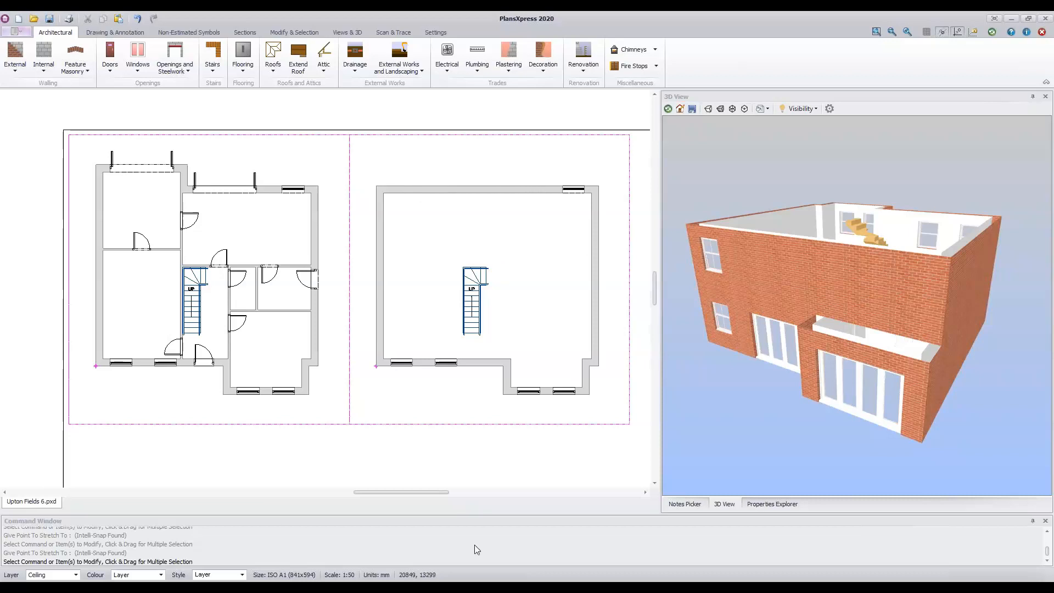
click(449, 583)
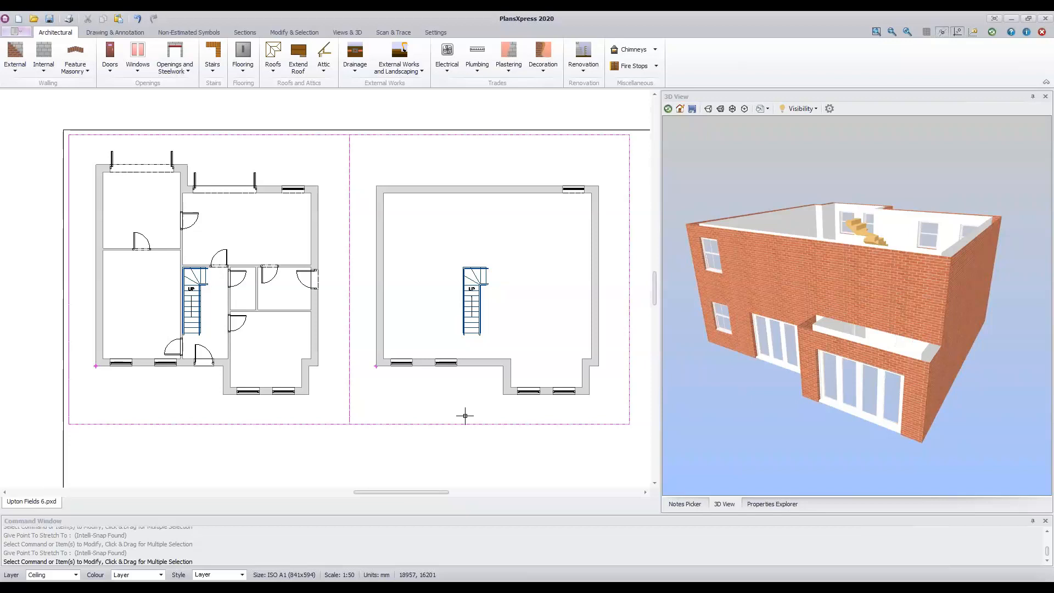
click(139, 53)
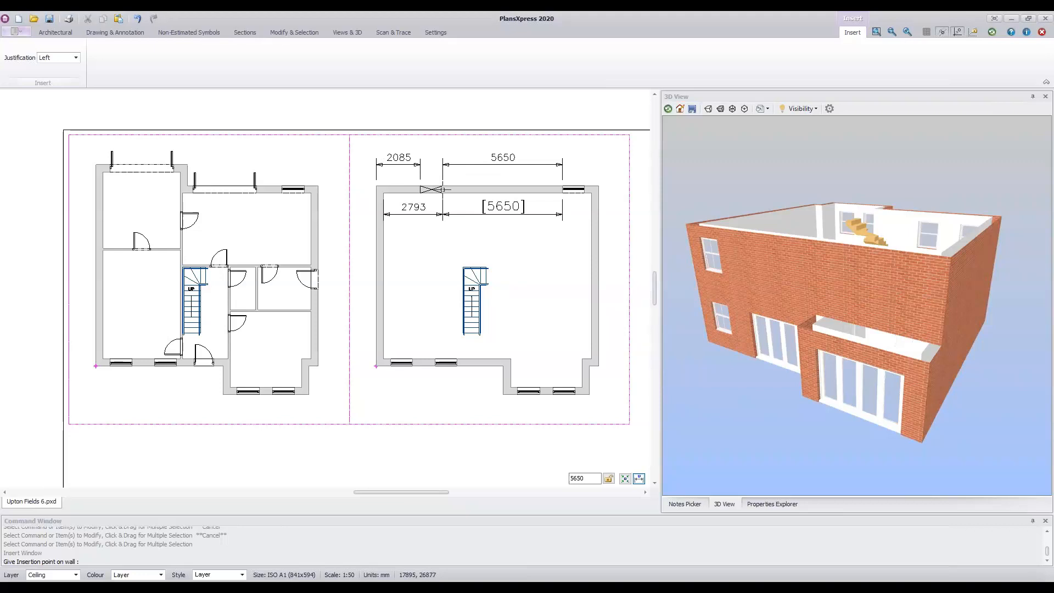
click(76, 57)
click(48, 83)
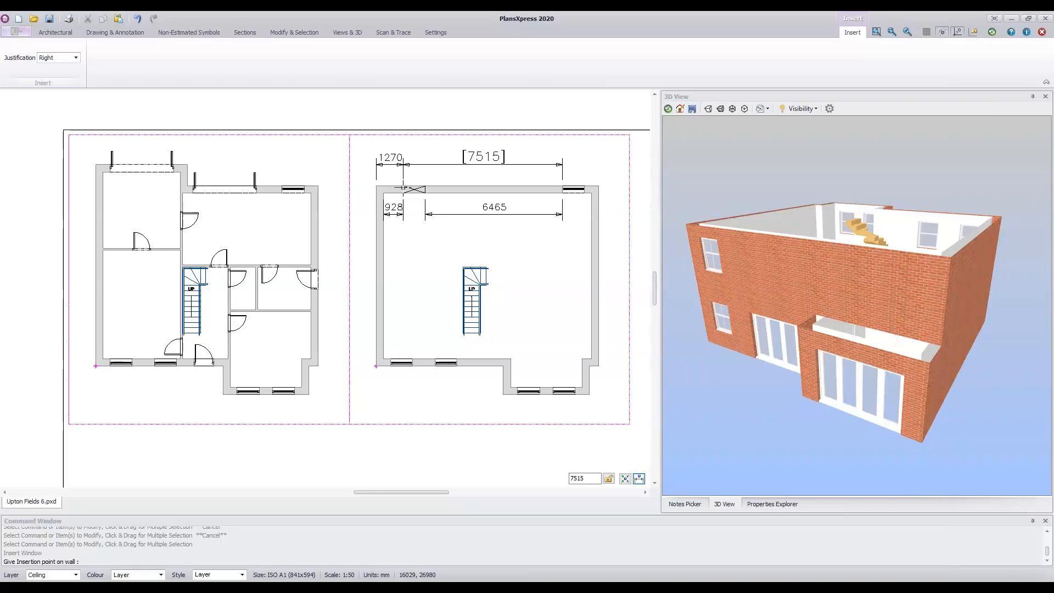
key(Tab)
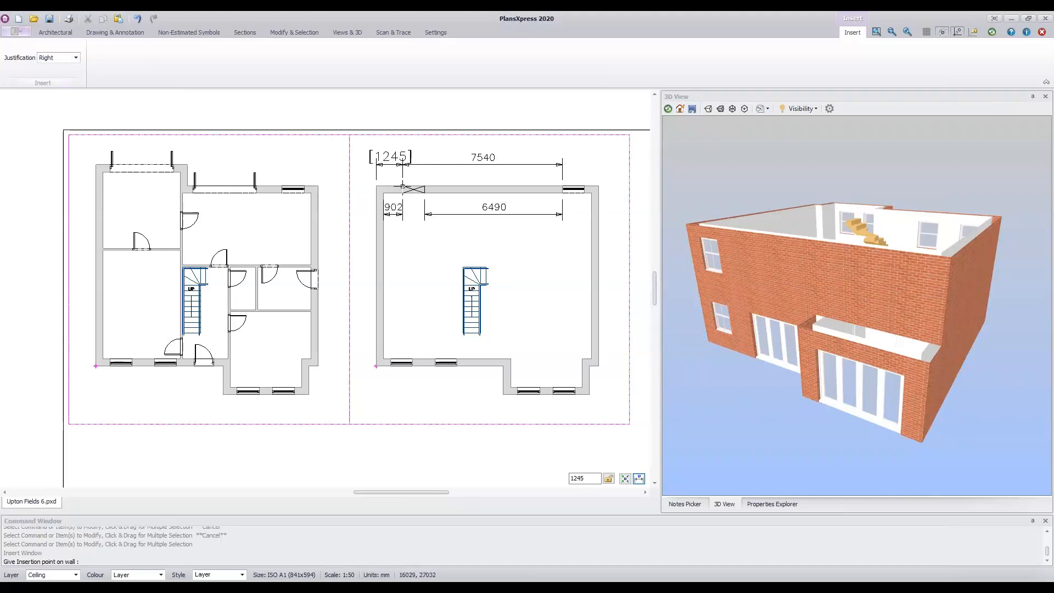
key(Tab)
key(Tab)
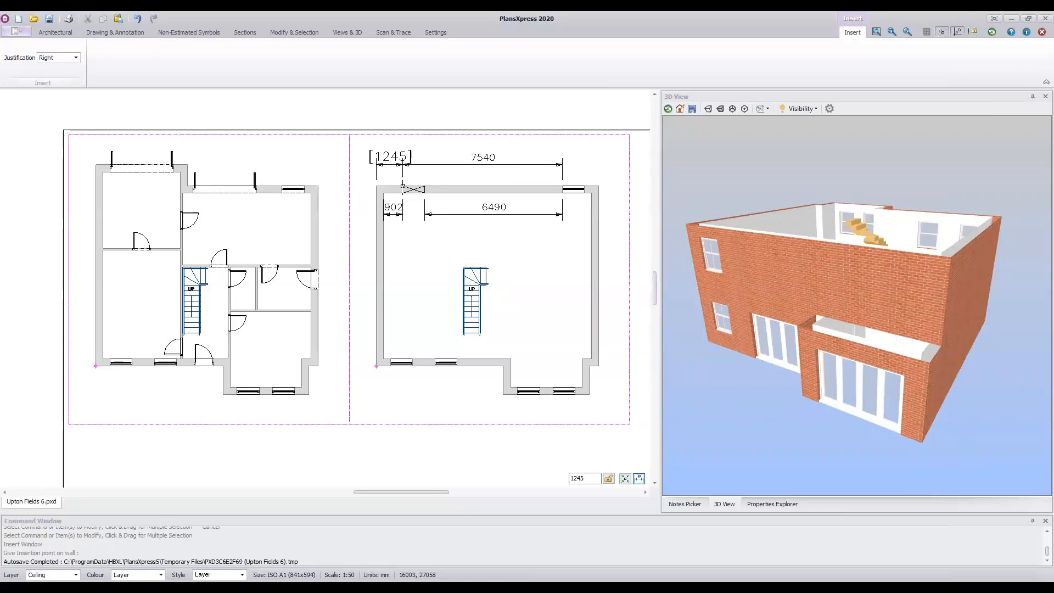
click(571, 478)
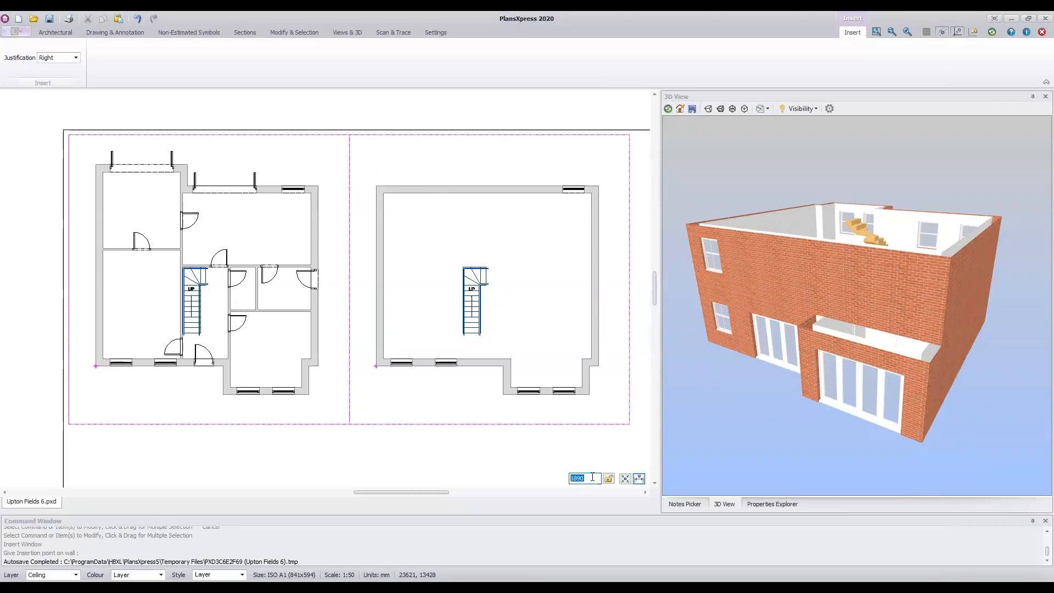
text(665)
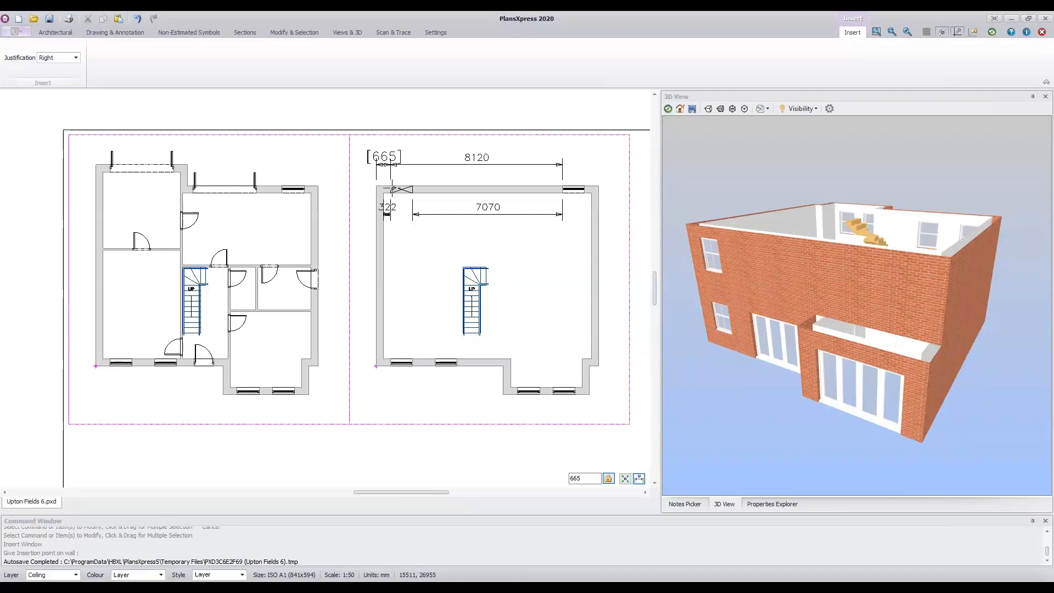
key(Return)
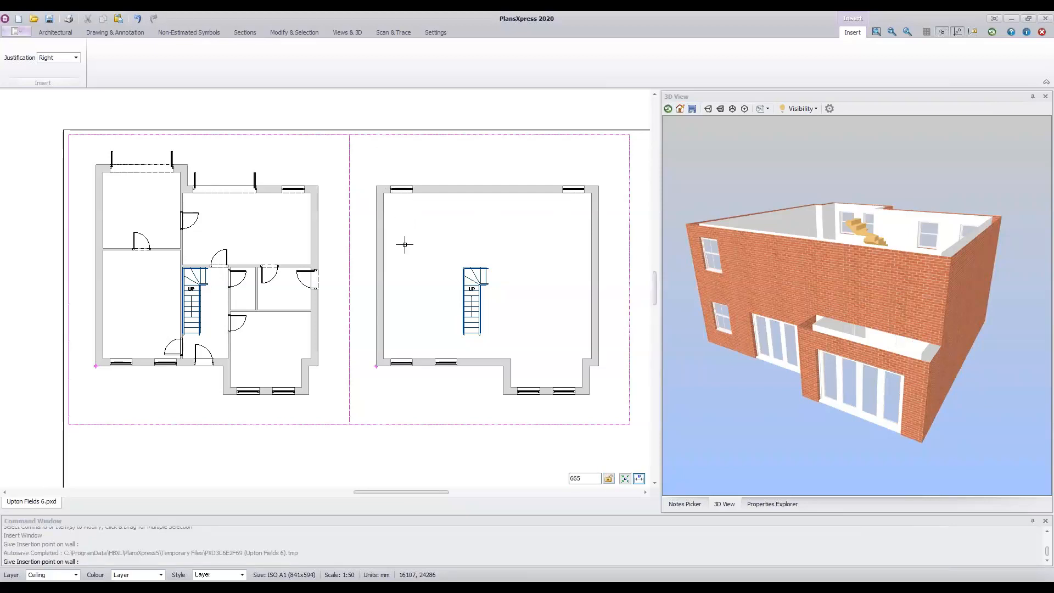
Step: Consult the rear window diagram in the Word course document and insert a second rear window 900 mm from the first
click(446, 586)
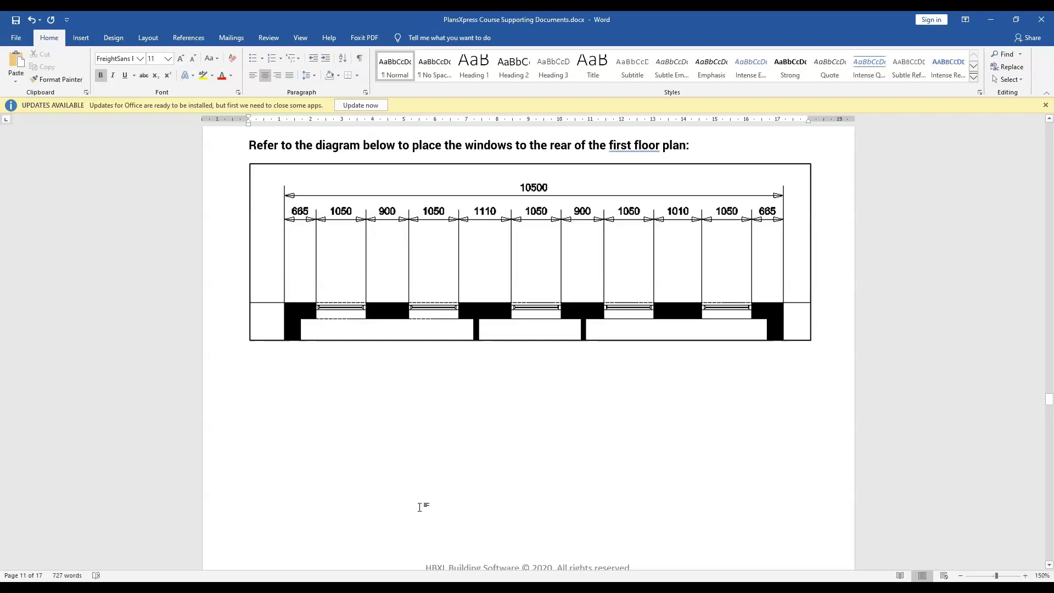
click(421, 582)
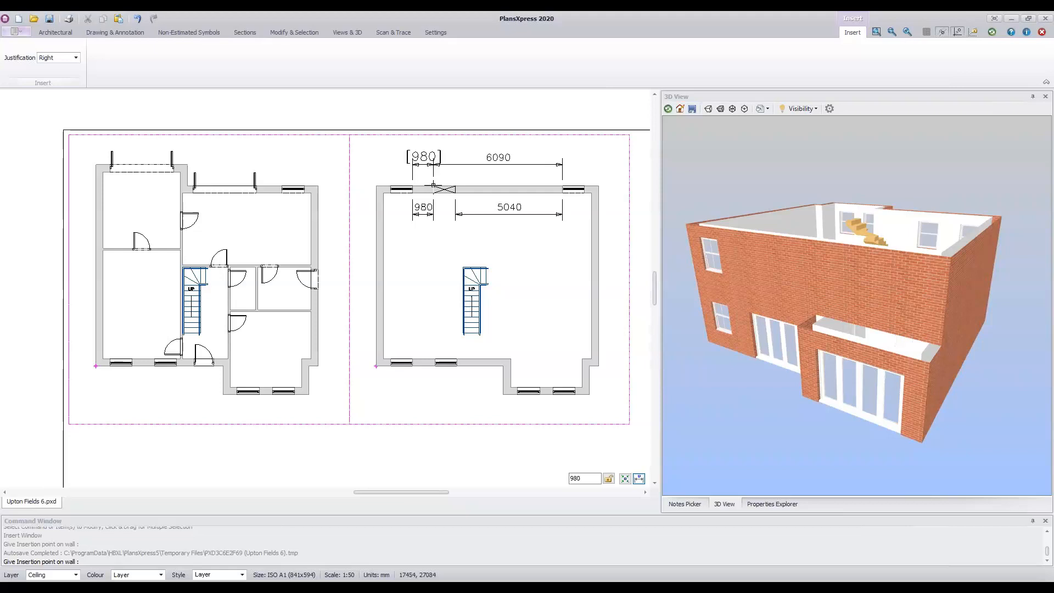
click(586, 478)
text(1085)
key(Return)
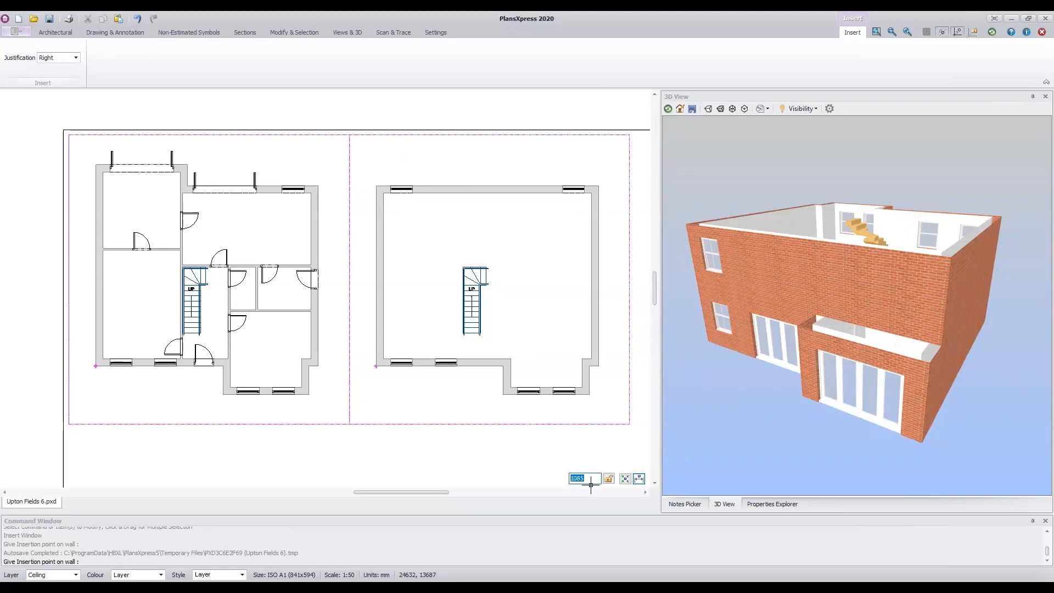
text(900)
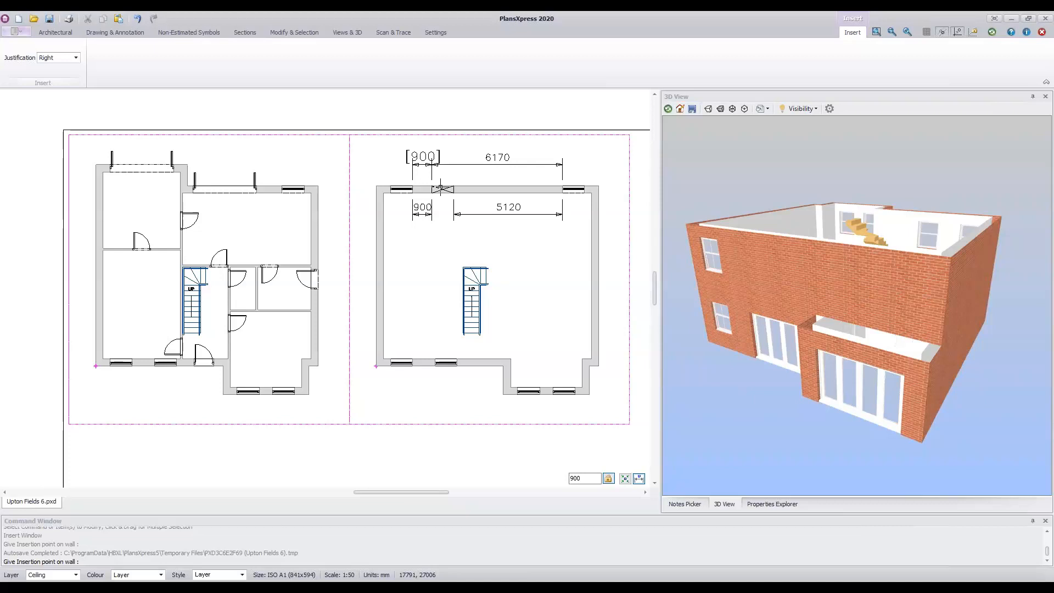
click(440, 189)
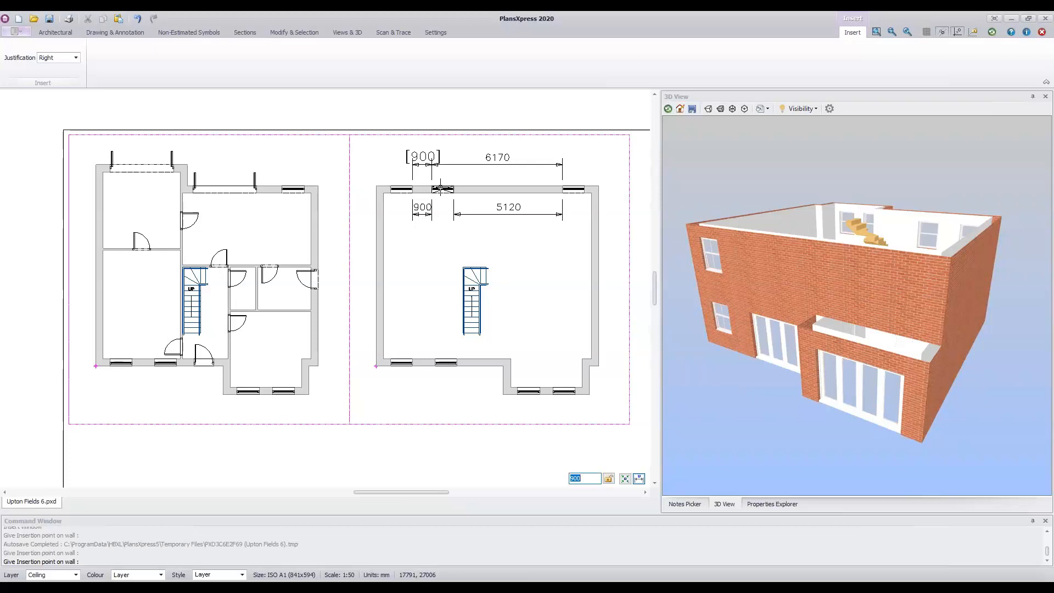
Step: Insert a third window in the first floor's rear wall, 1110 mm from the second one
click(449, 587)
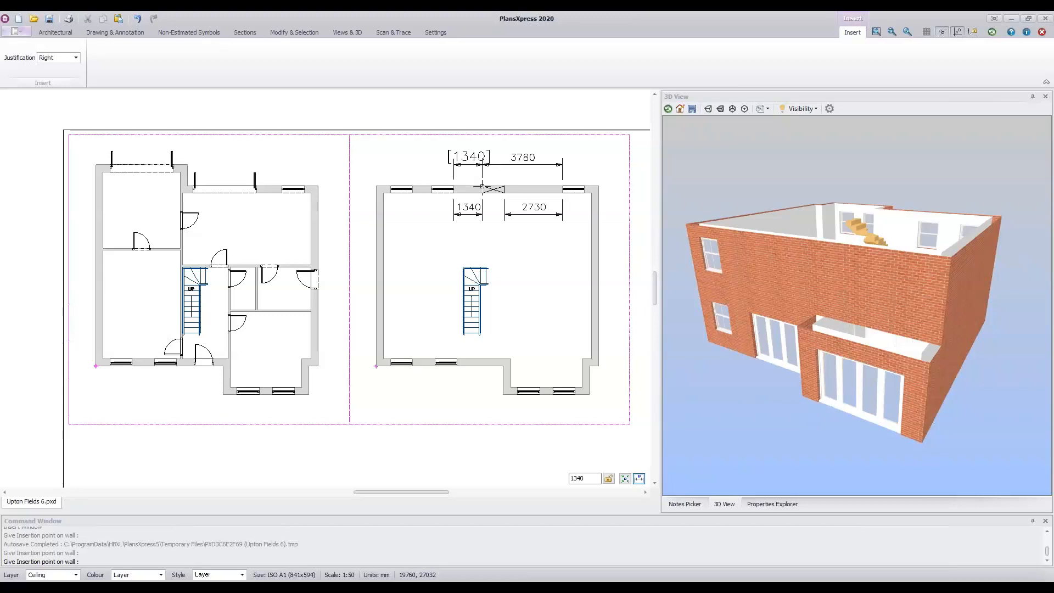
click(568, 477)
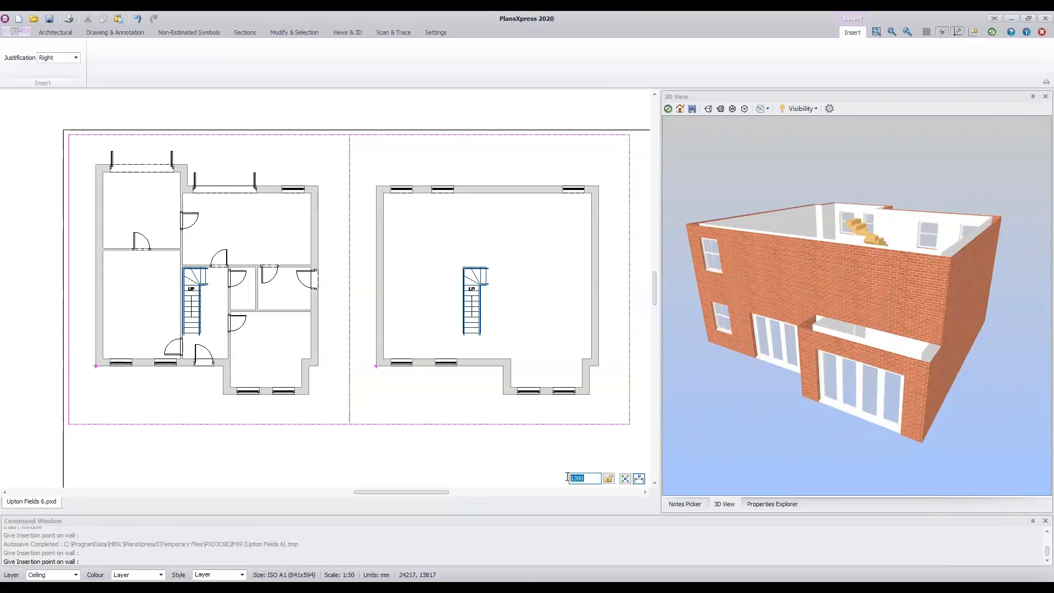
drag(592, 477, 568, 478)
click(584, 480)
key(BackSpace)
key(BackSpace)
key(BackSpace)
key(BackSpace)
text(111)
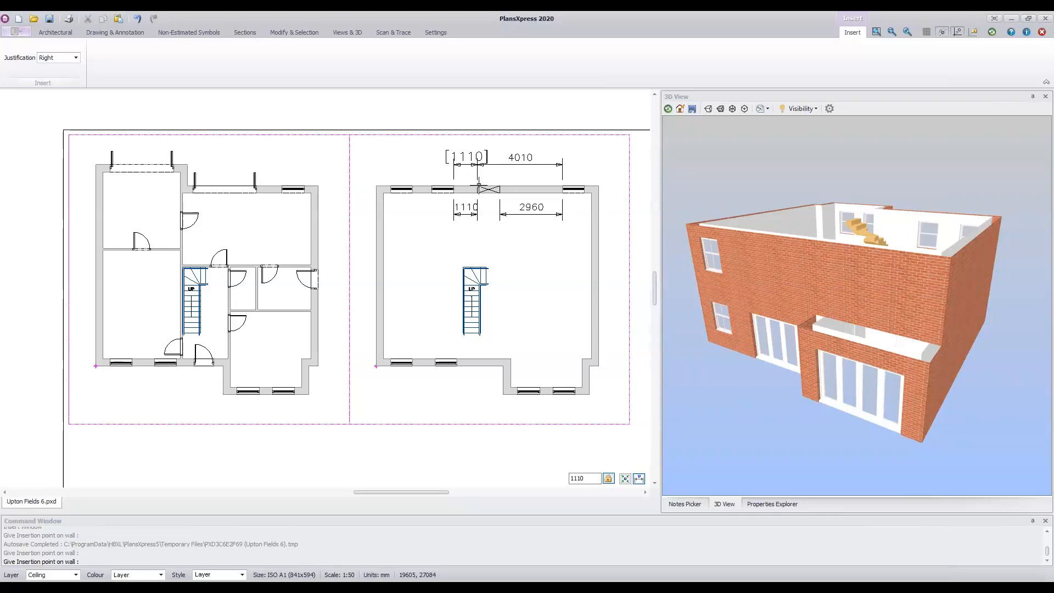
click(479, 188)
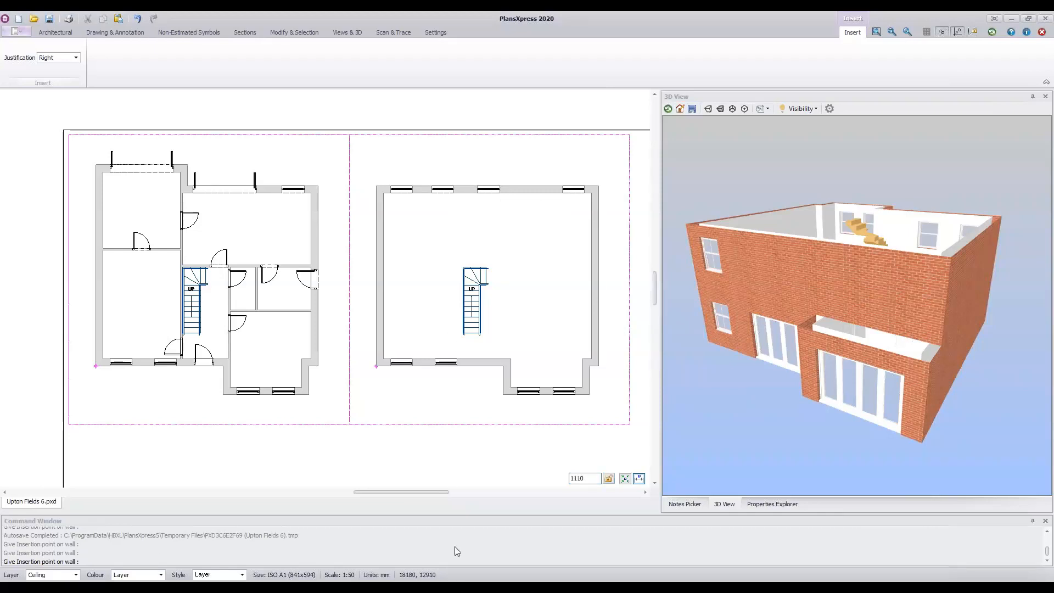
Step: Check the spacing in the Word diagram, insert the next rear window 900 mm from the third, and refresh the 3D model
click(458, 587)
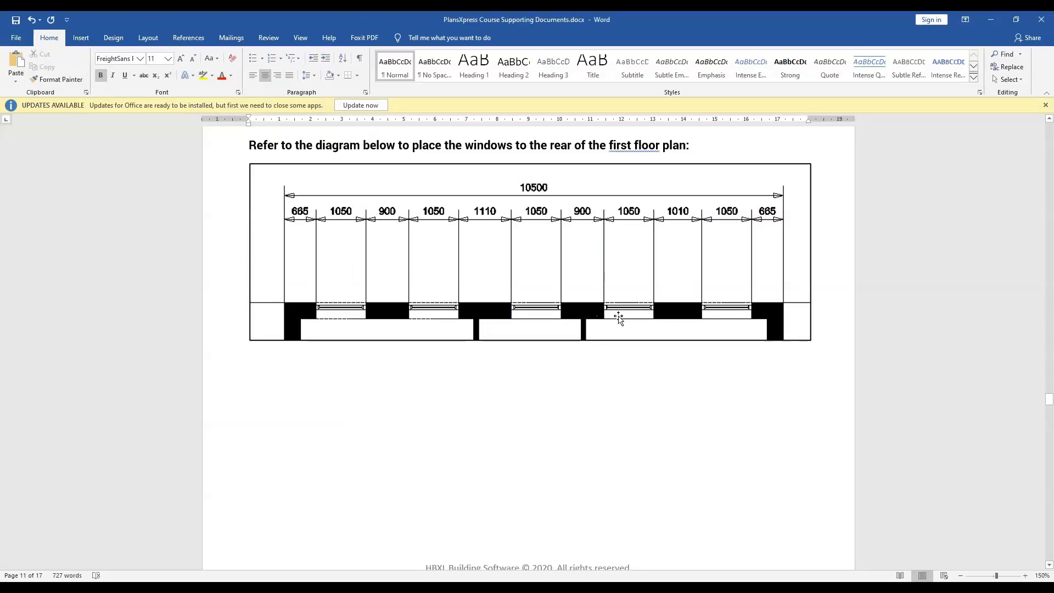
key(alt+Tab)
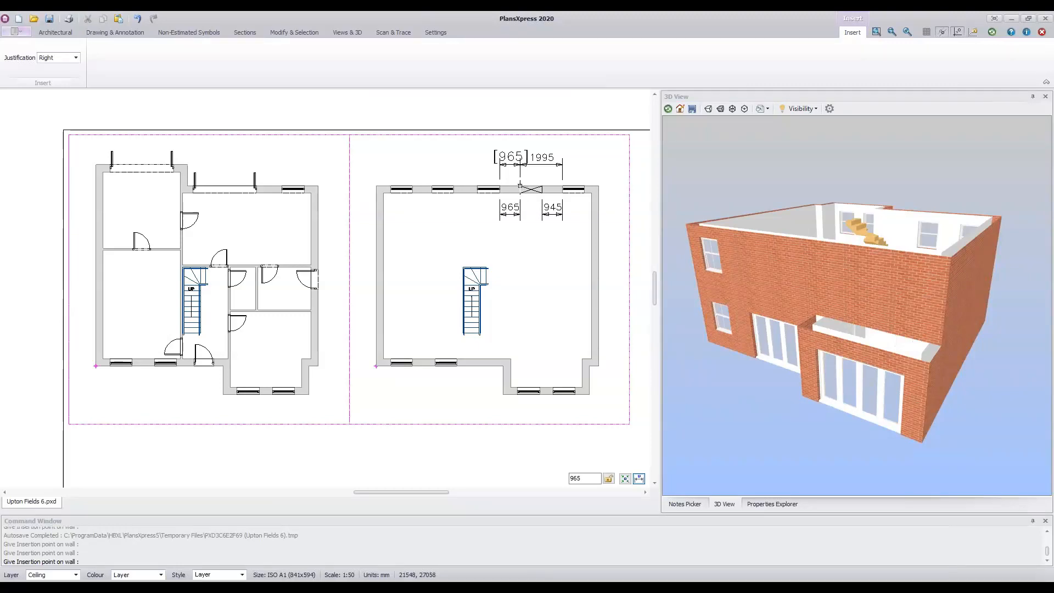
double_click(584, 478)
text(645)
key(Return)
text(900)
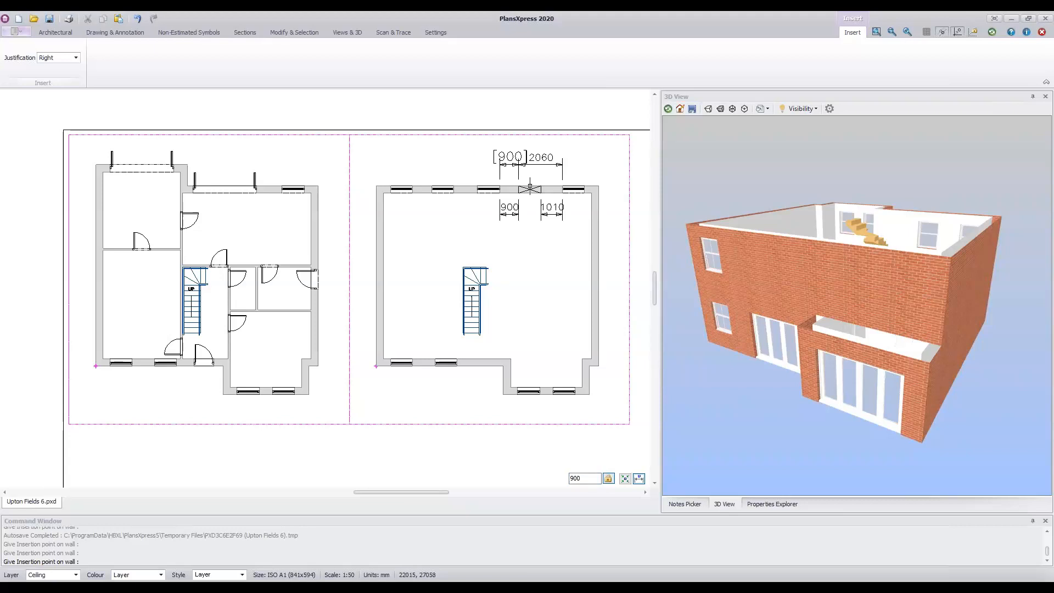
click(530, 187)
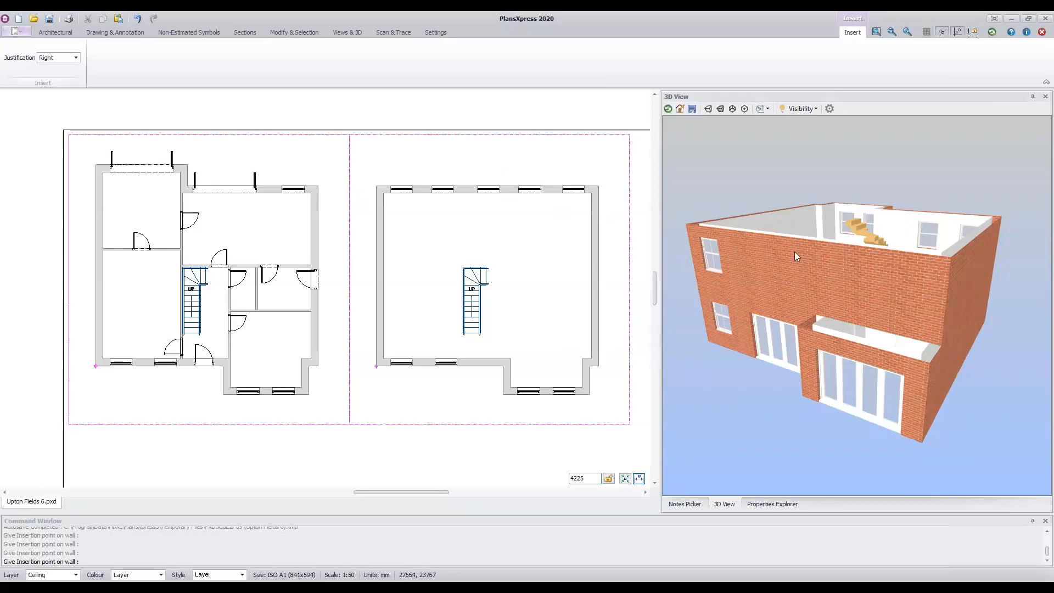
click(668, 110)
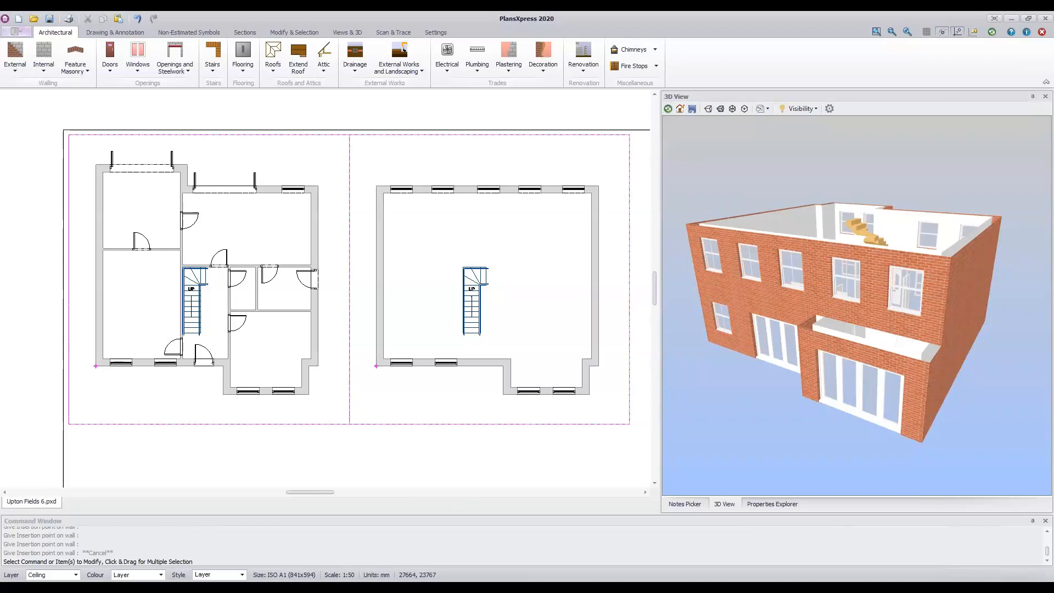
Step: Insert a window in the first floor's front wall above the entrance, 445 mm from the front projection, and refresh the 3D model
drag(954, 407, 906, 422)
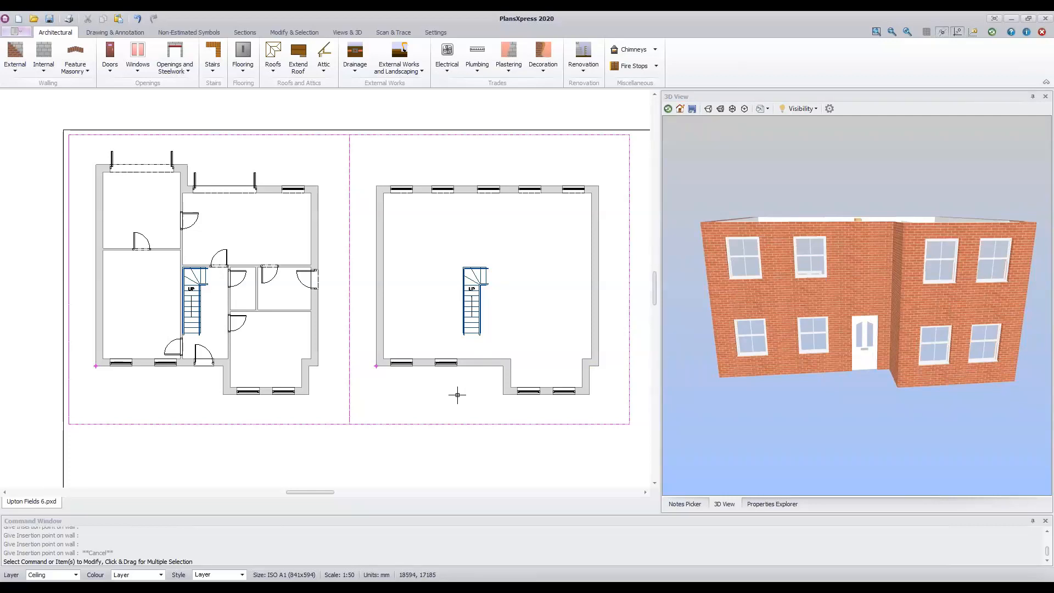
key(Return)
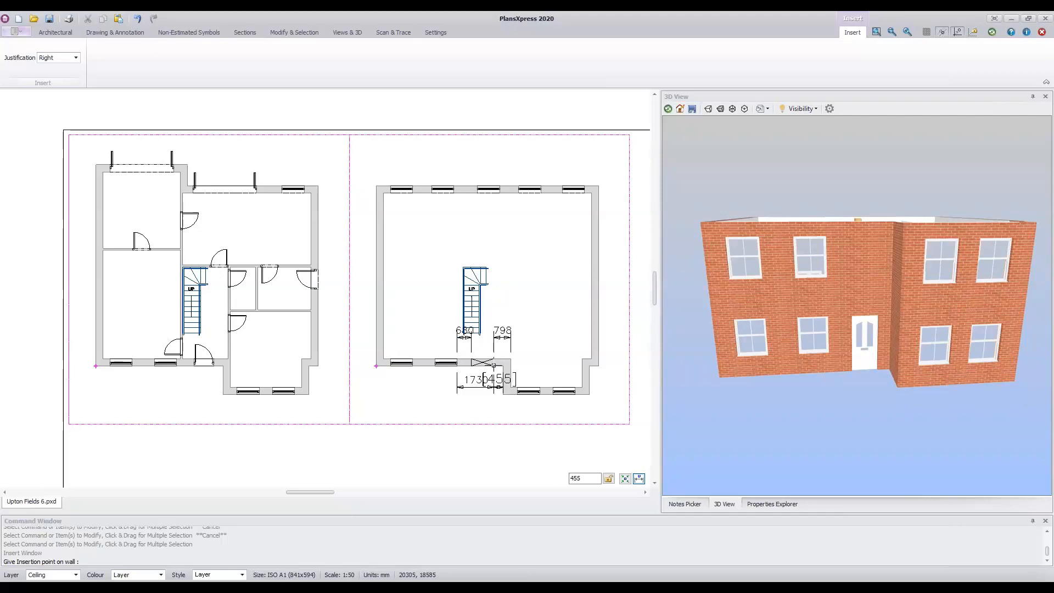
drag(590, 478, 560, 477)
text(400)
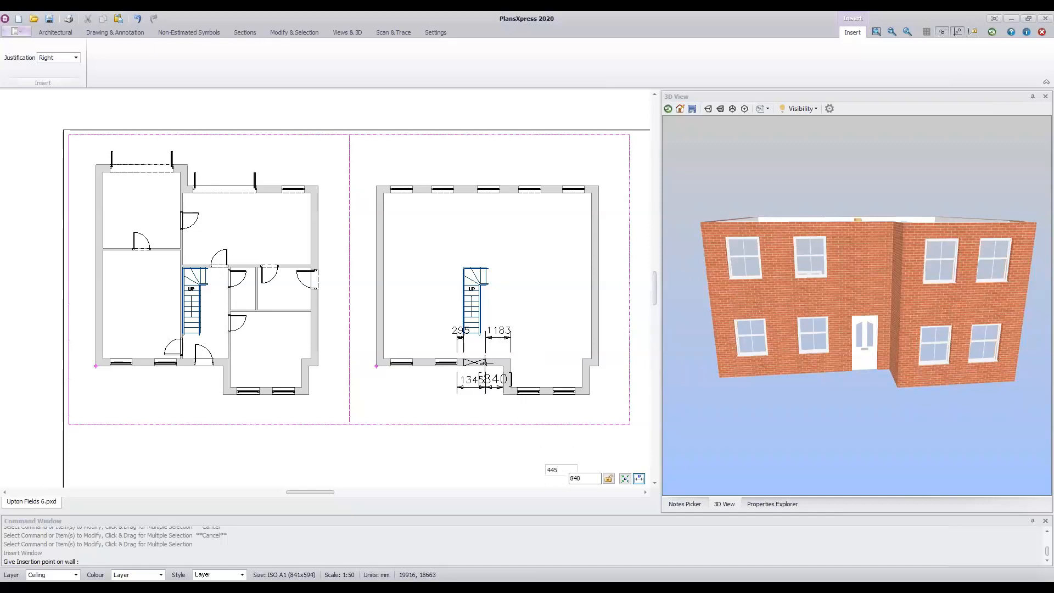
double_click(581, 478)
text(135)
key(Return)
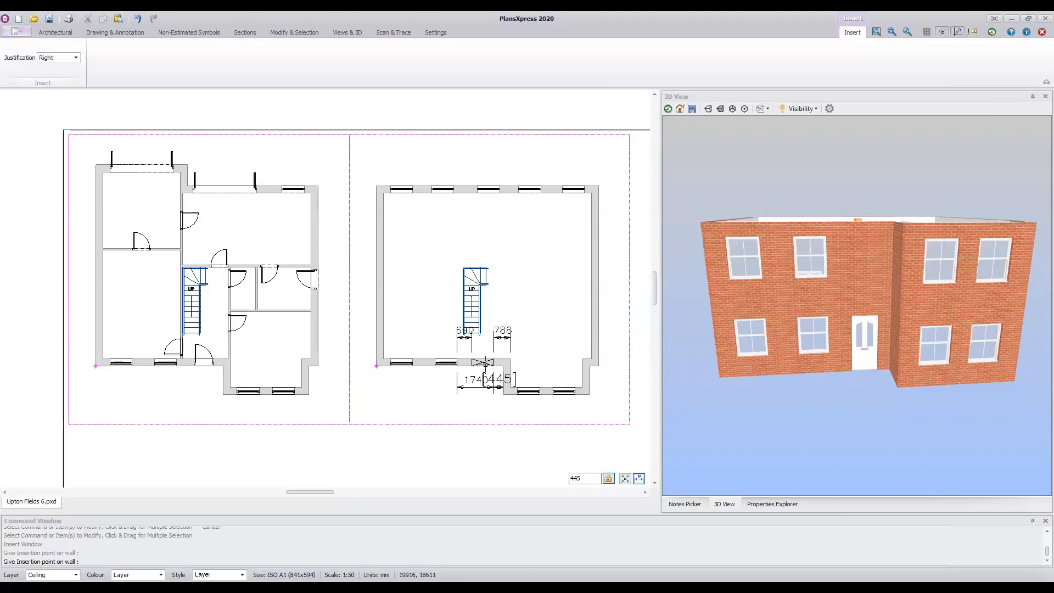
click(485, 362)
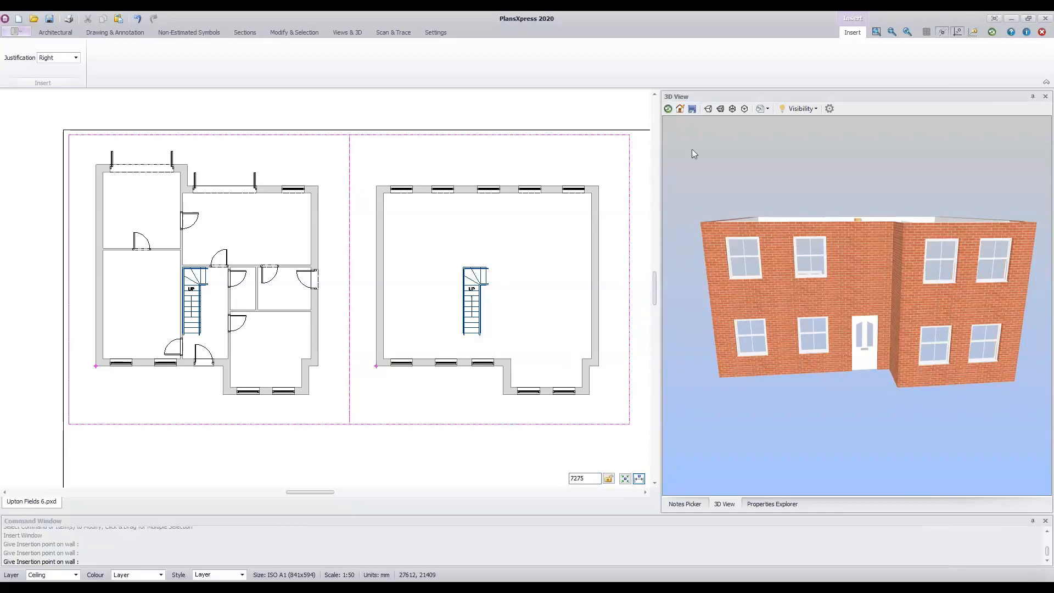
click(667, 109)
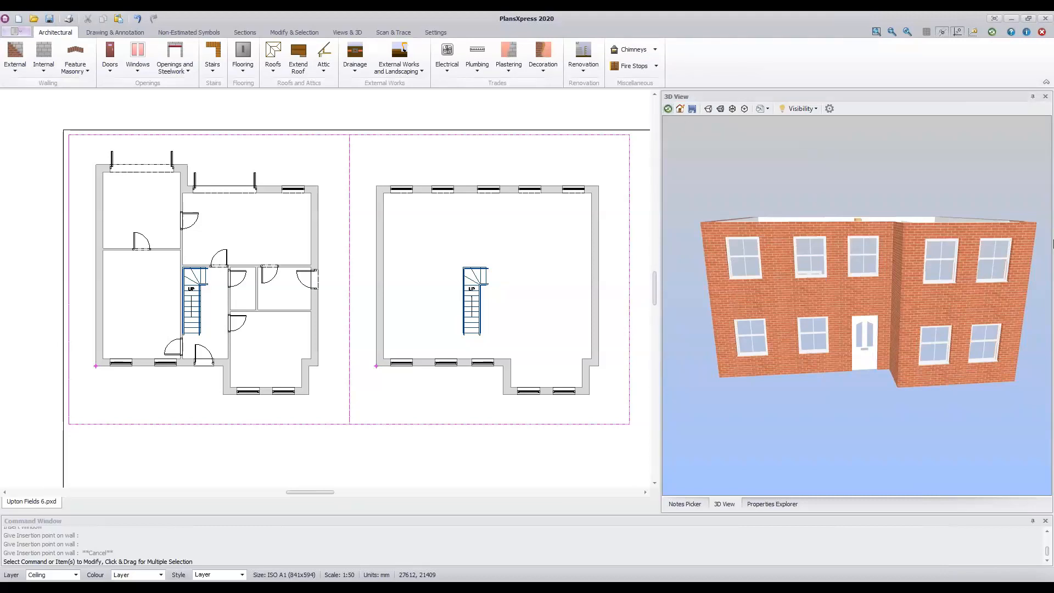
drag(956, 372, 938, 387)
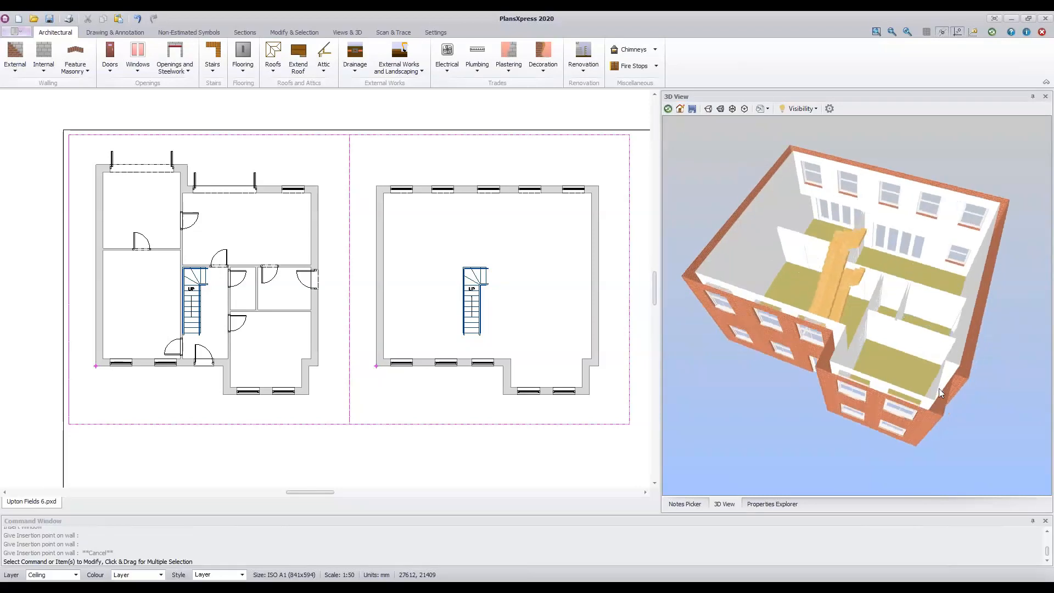
drag(939, 388, 968, 310)
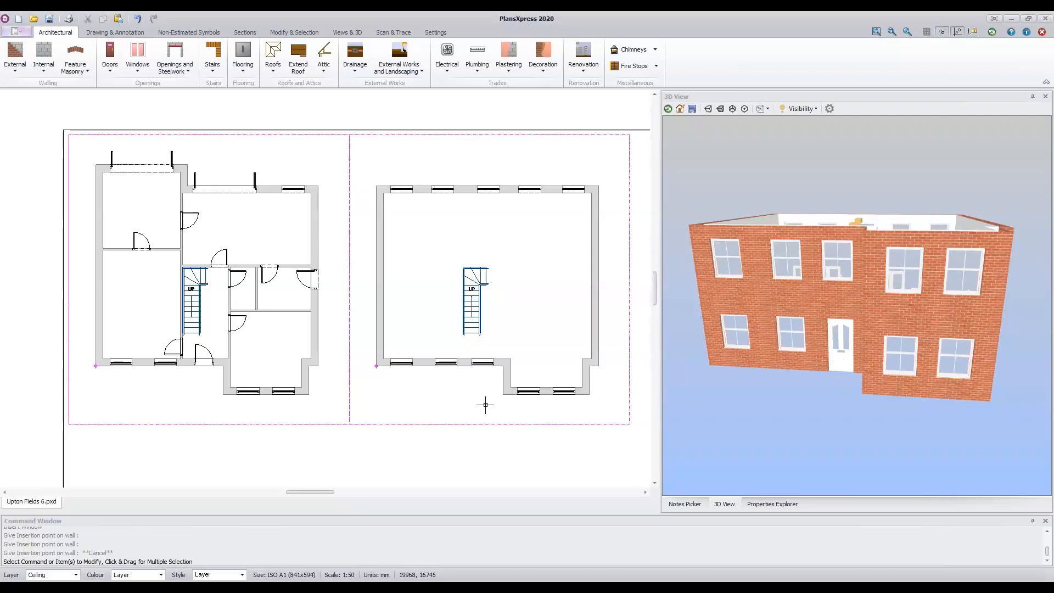
Step: Save the drawing under the new name Upton Fields 7 in the Training Plans folder
click(19, 34)
mouse_move(29, 97)
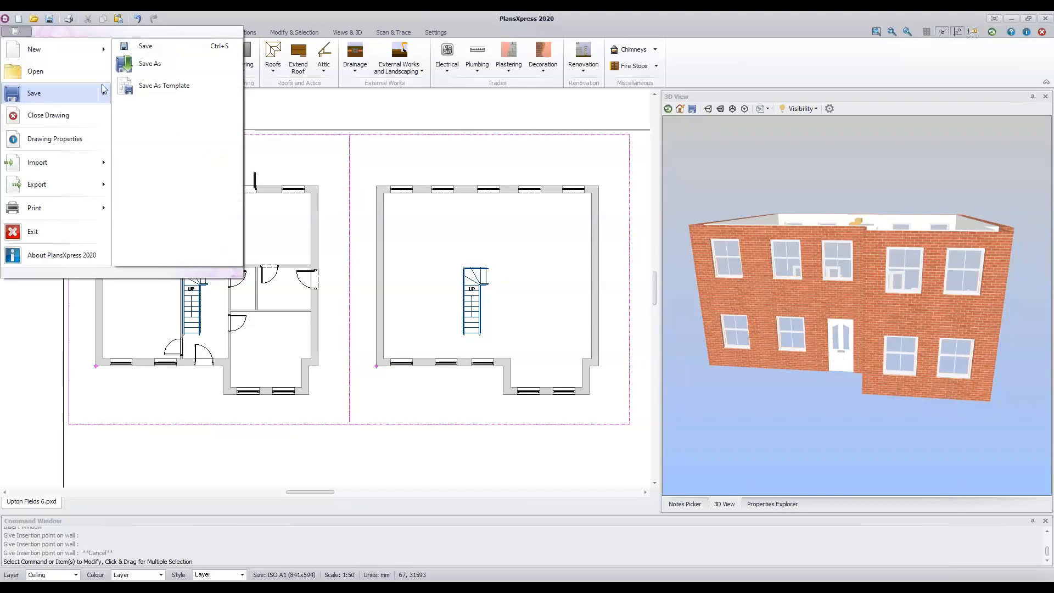
click(164, 65)
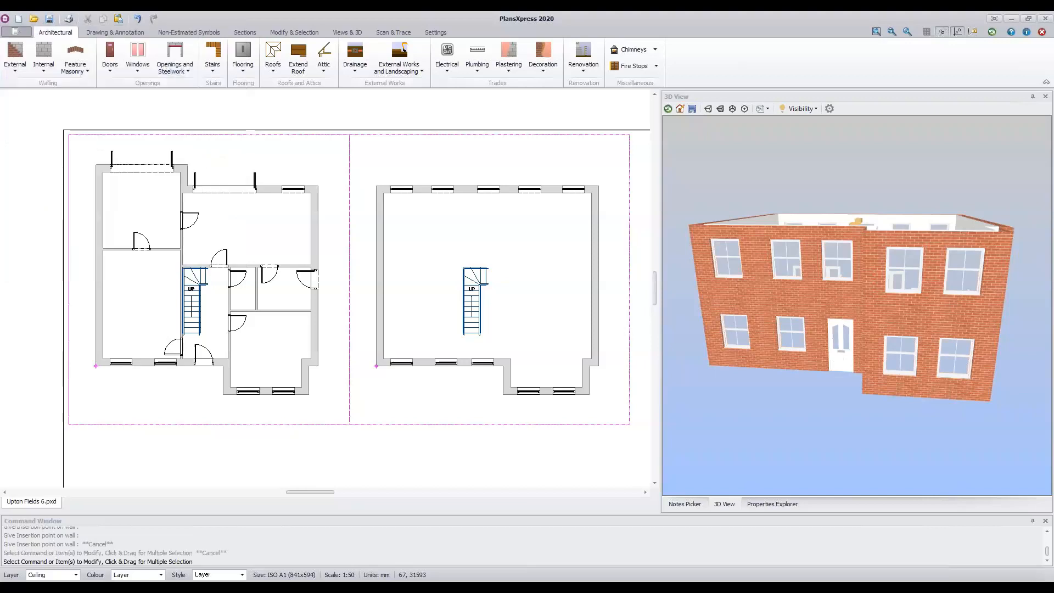
click(332, 252)
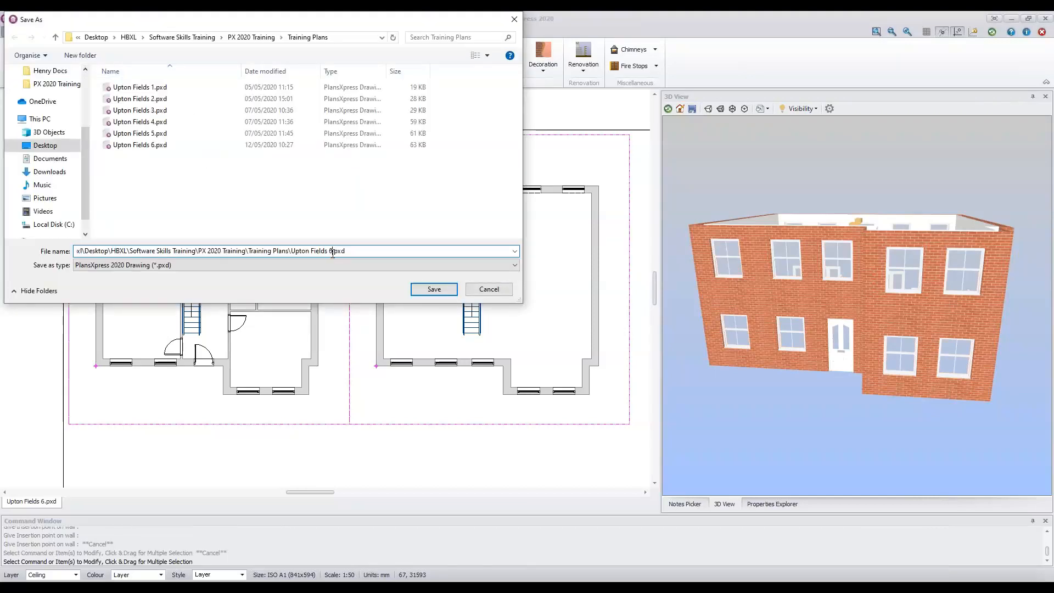
key(BackSpace)
text(7)
click(434, 289)
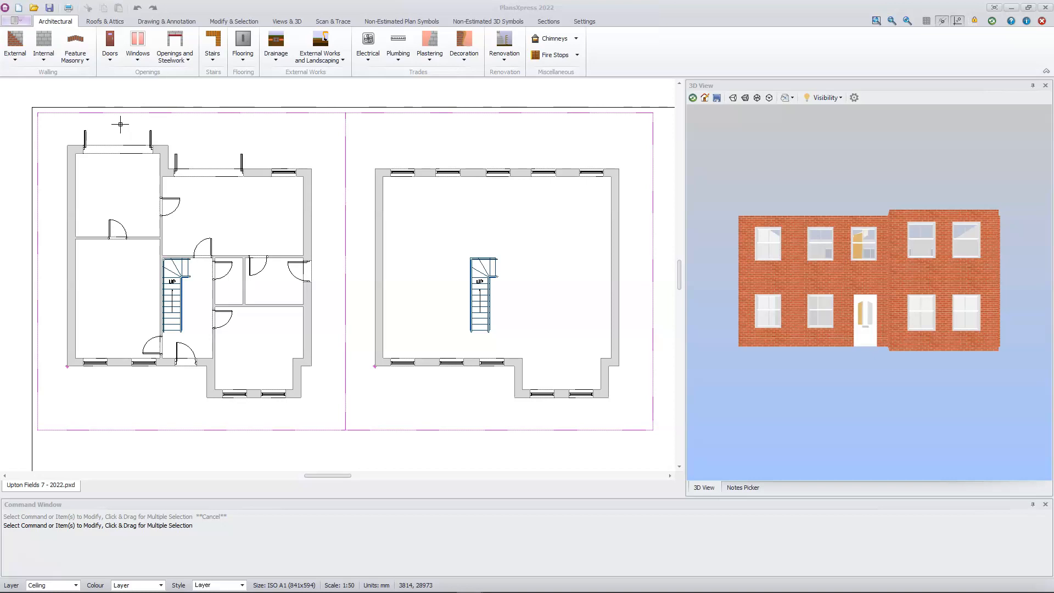
Step: Review the available roof categories, including tiled truss, small tiled truss, SIPS, flat, bay window roofs and lead box gutters
click(110, 22)
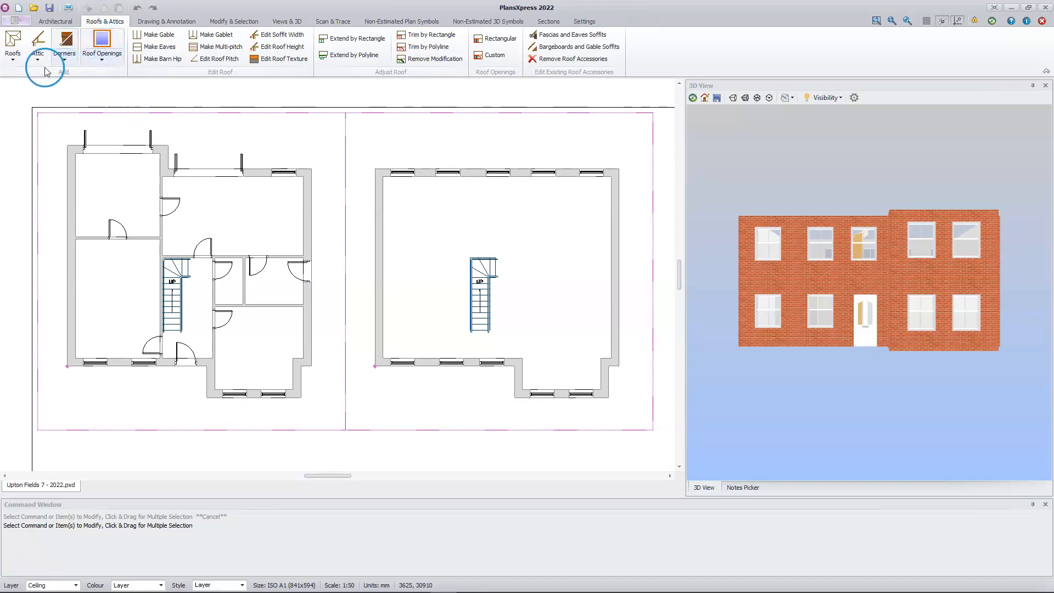
click(13, 59)
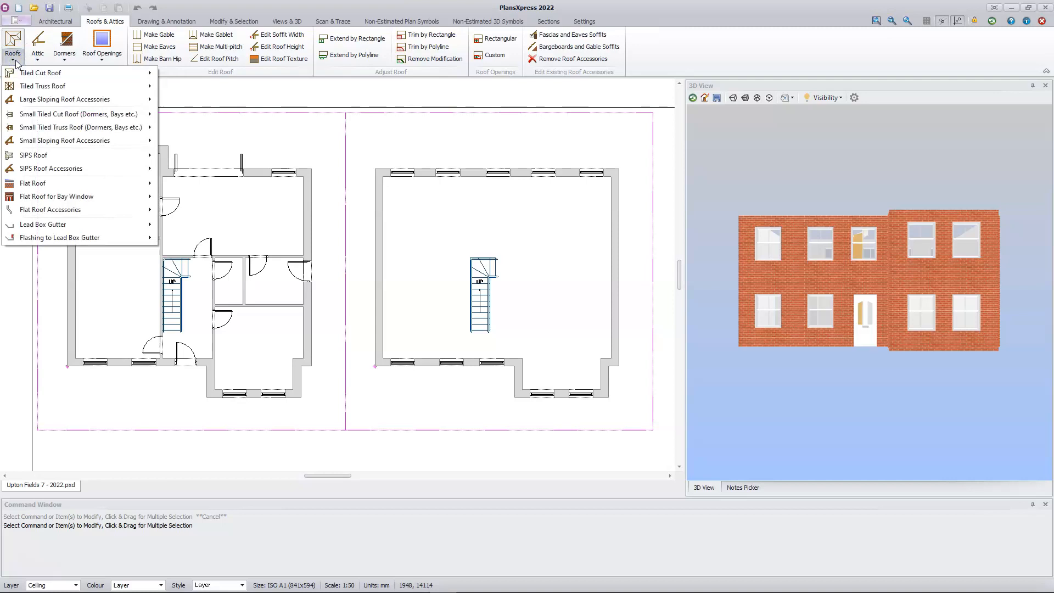
mouse_move(81, 85)
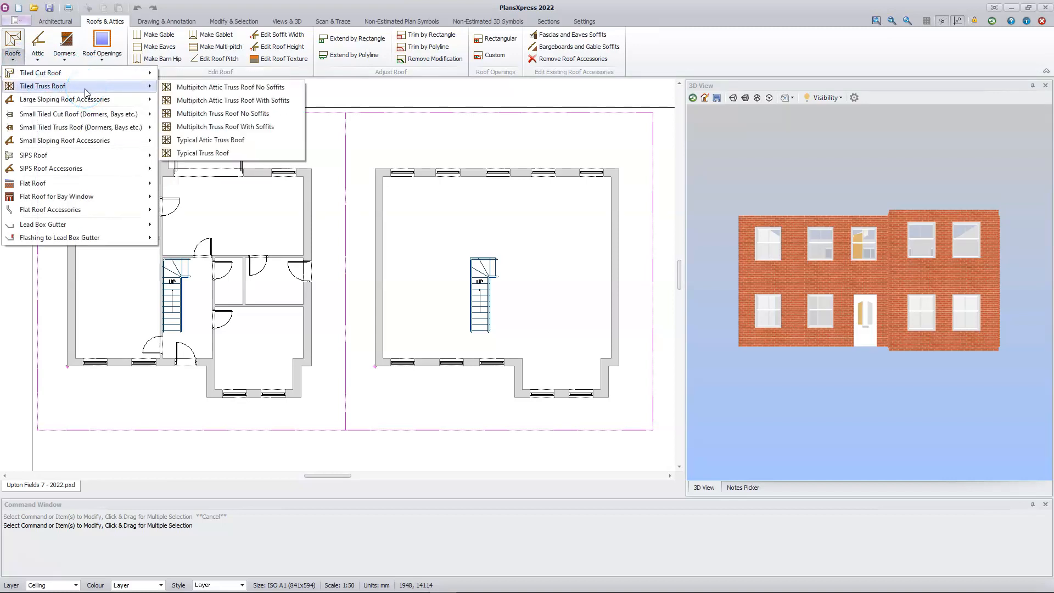
mouse_move(76, 116)
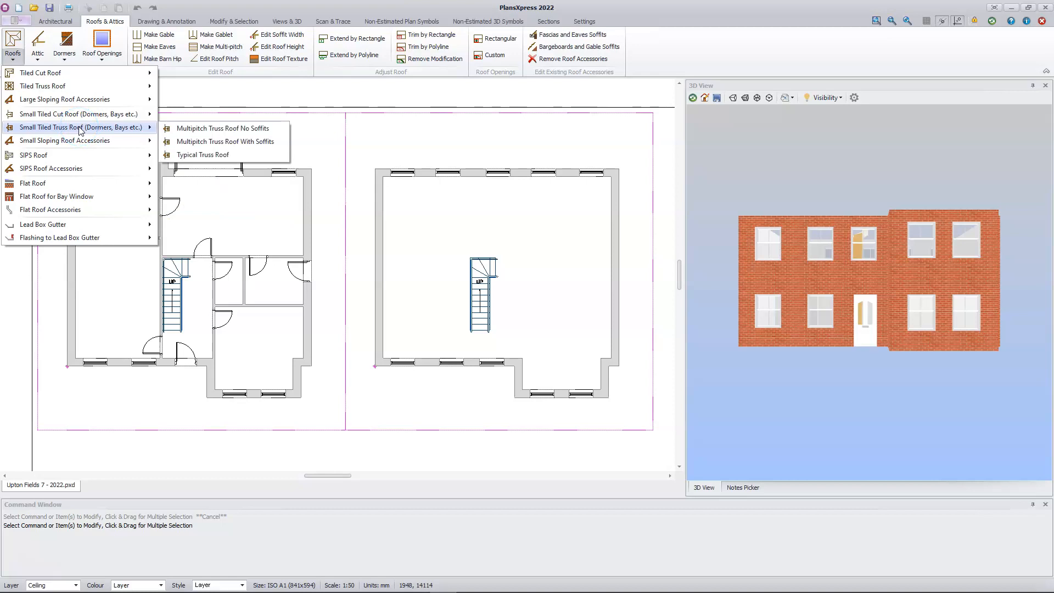
click(81, 155)
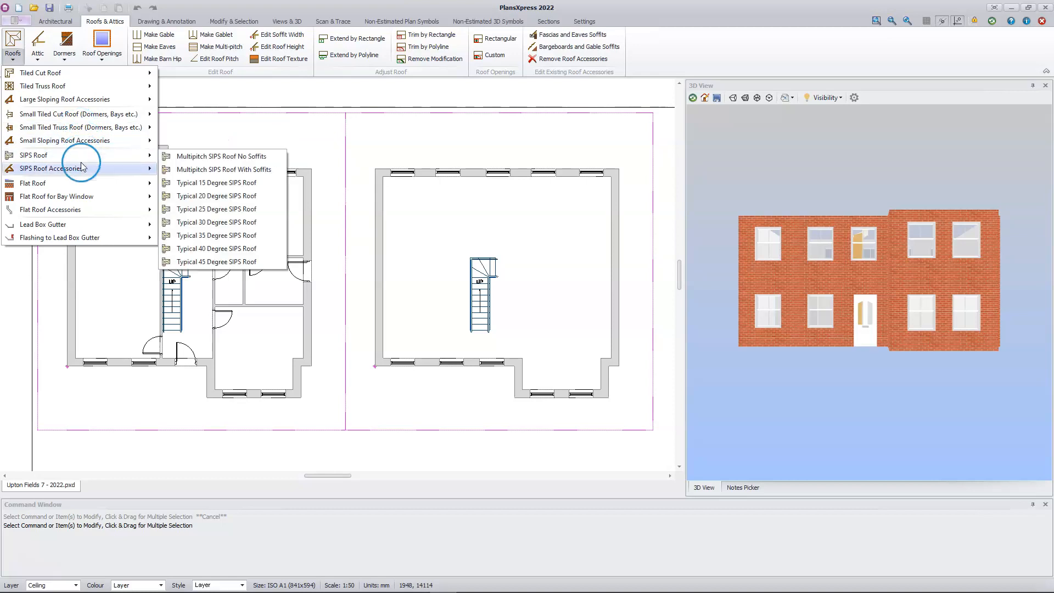
click(80, 183)
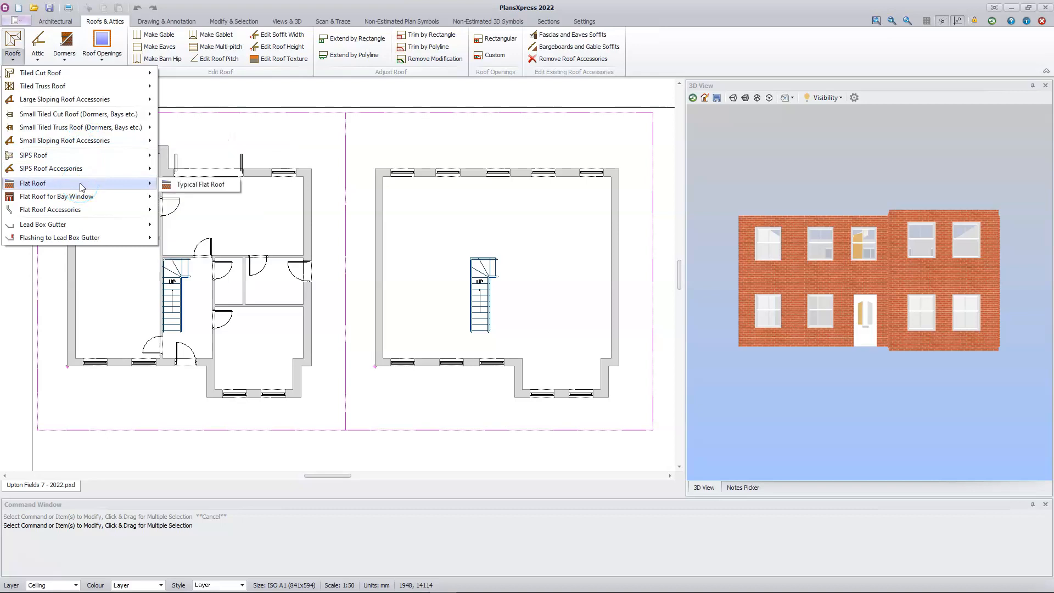
click(90, 197)
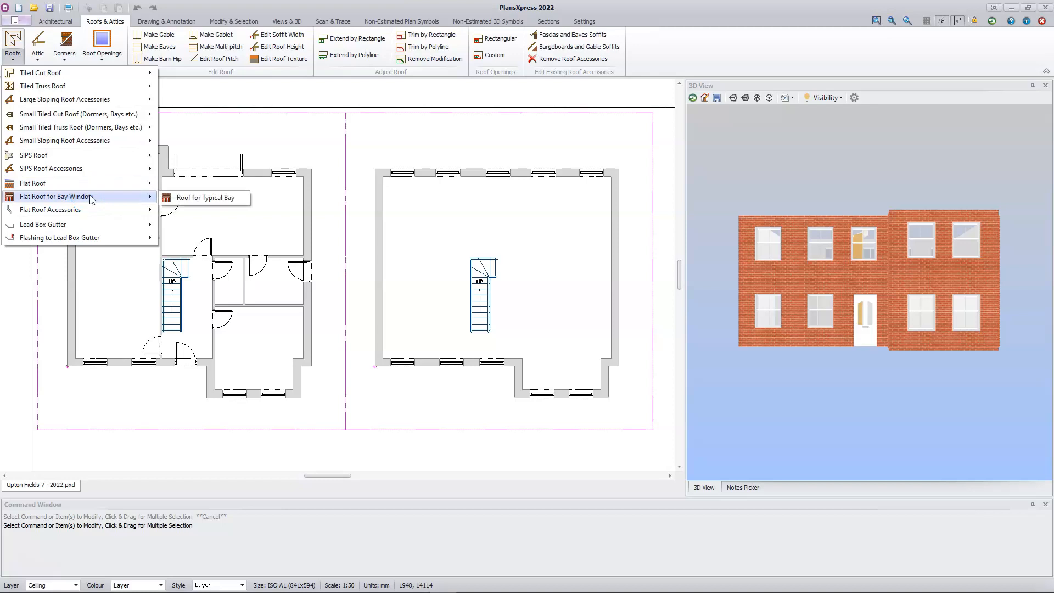
click(106, 229)
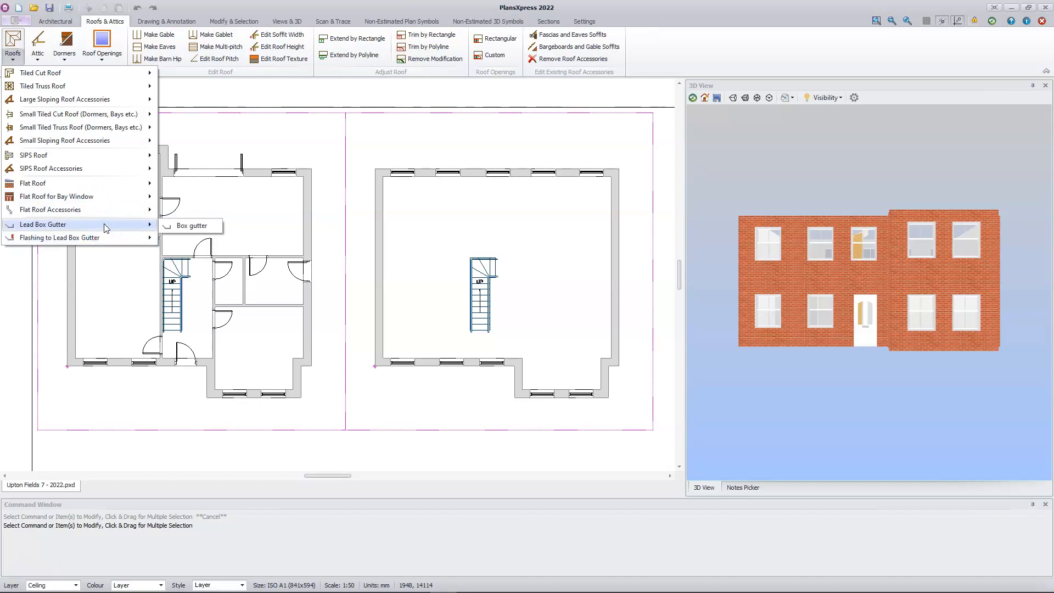
Step: Start a Typical 30 Degree Cut Roof, review its dimension pages and accept the default values
click(57, 74)
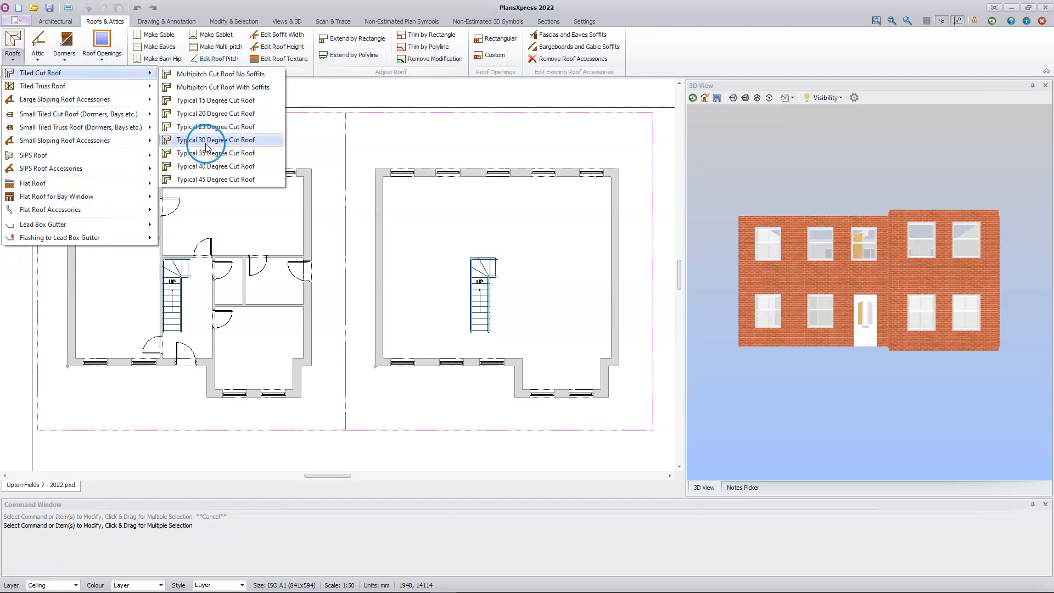
click(262, 143)
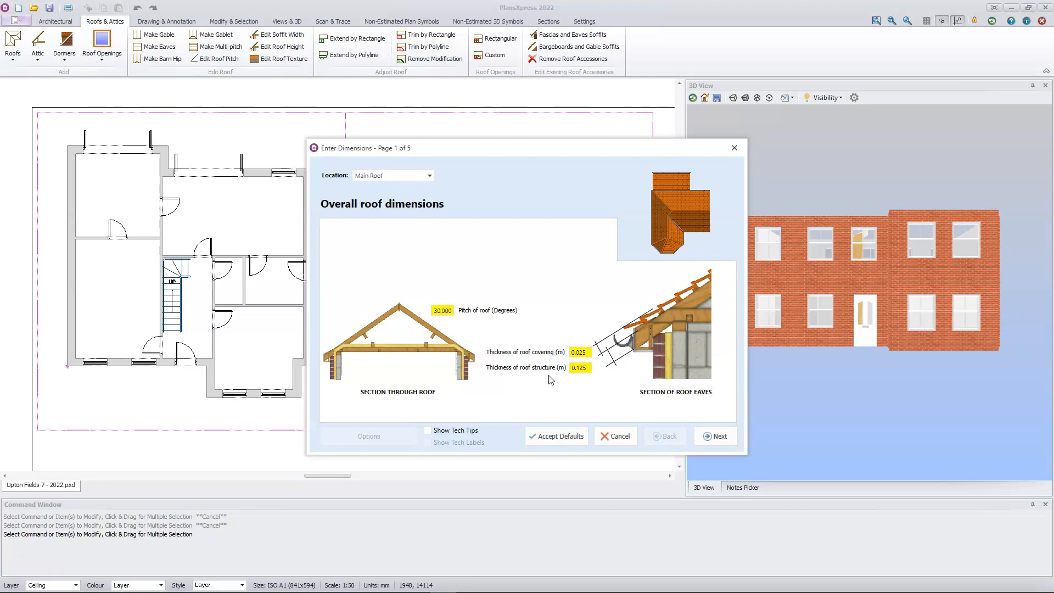
click(714, 436)
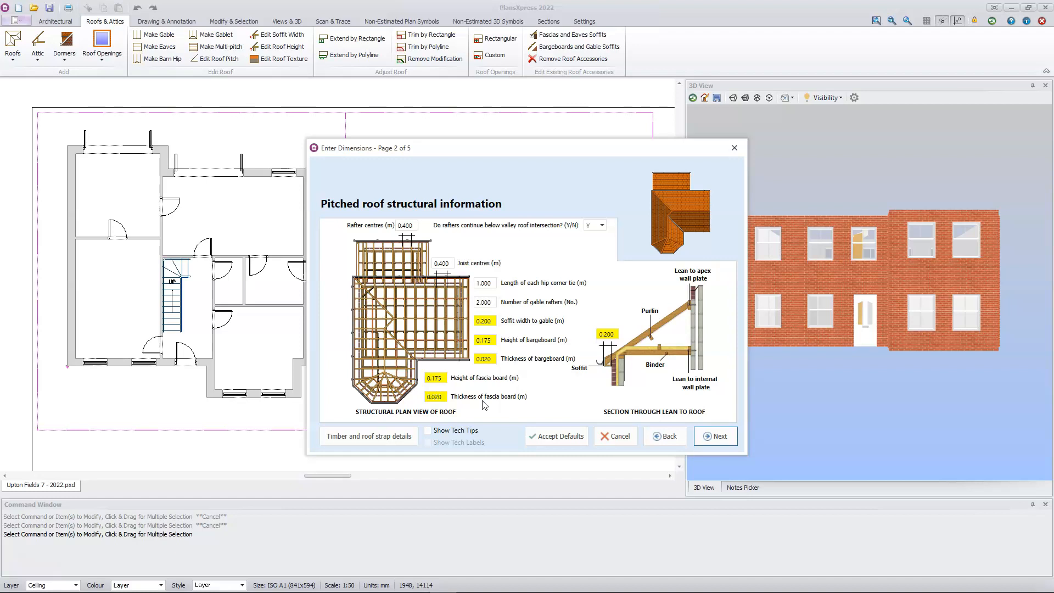
click(716, 436)
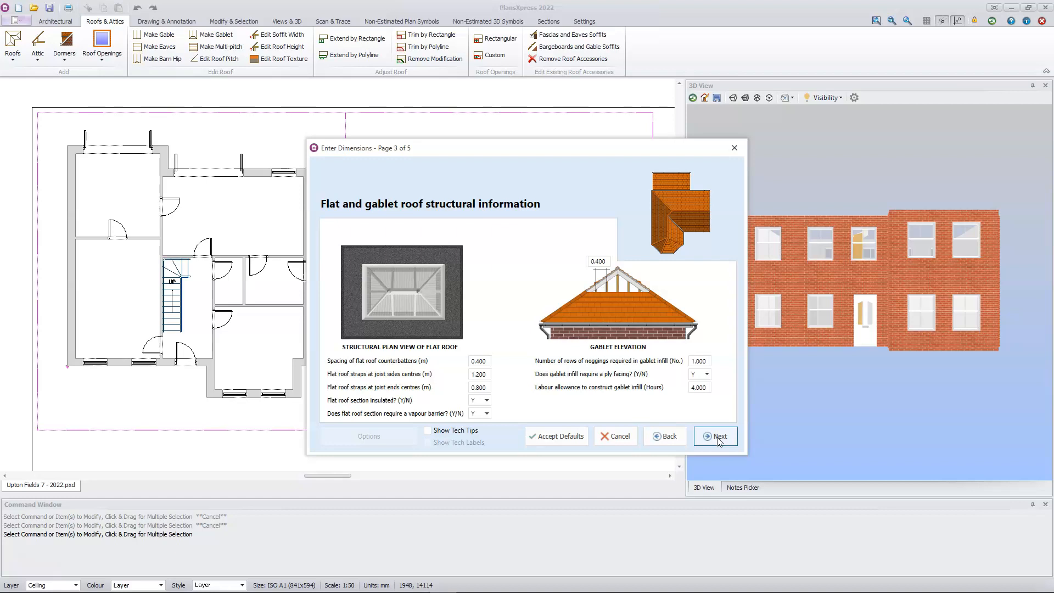
click(718, 439)
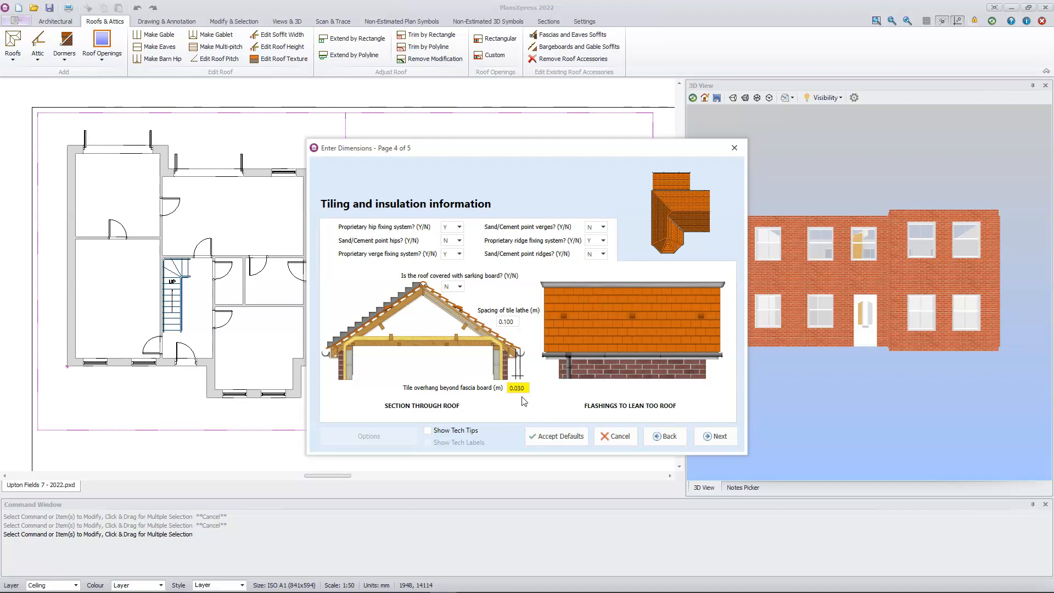
click(548, 439)
click(555, 435)
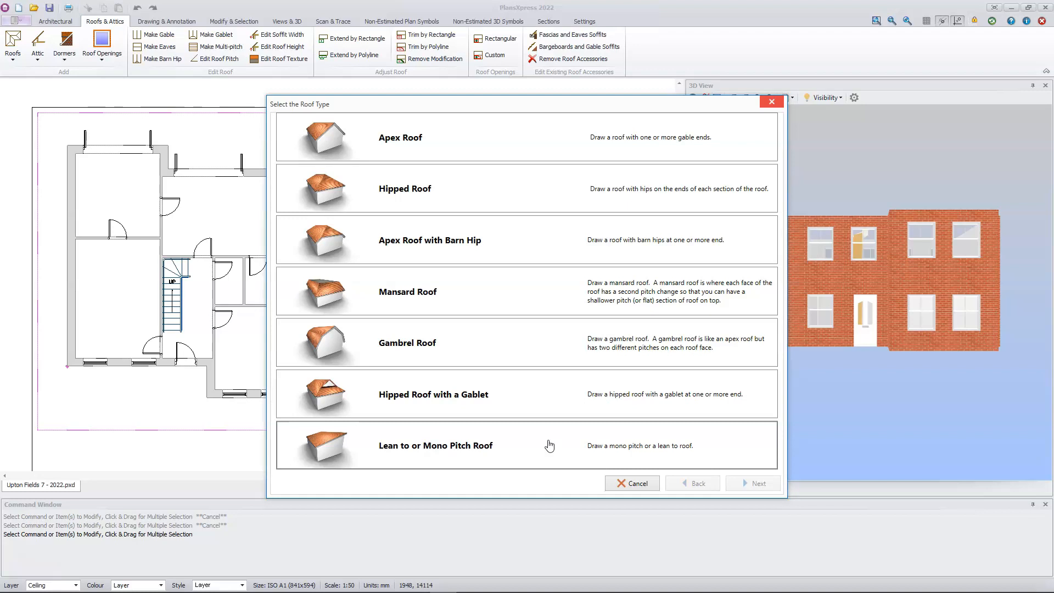
Step: Choose the Lean to or Mono Pitch Roof type, drawn as a rectangular section of roof
click(549, 442)
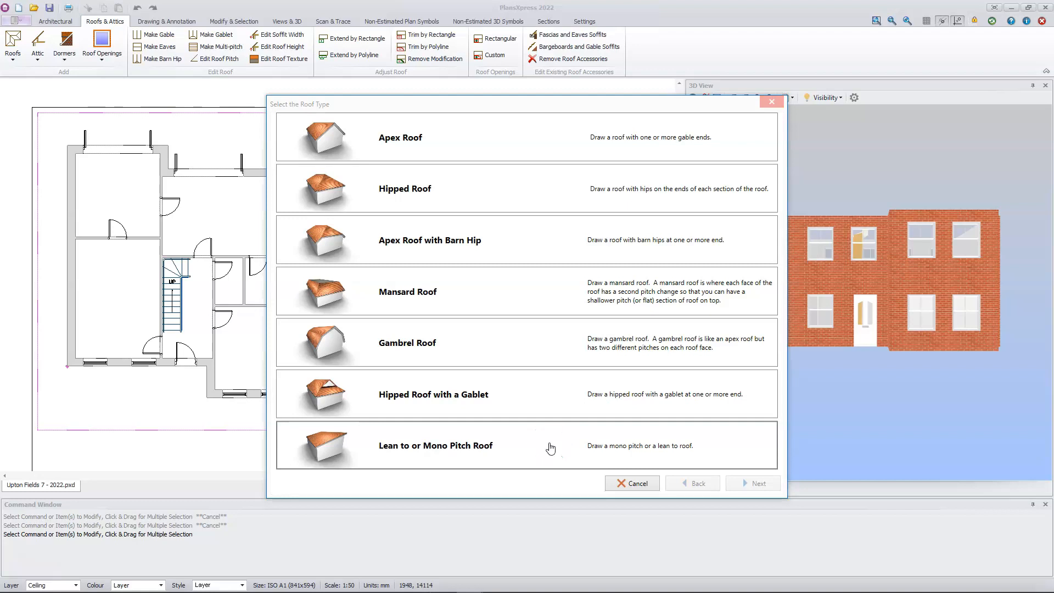
click(529, 450)
click(439, 463)
double_click(535, 449)
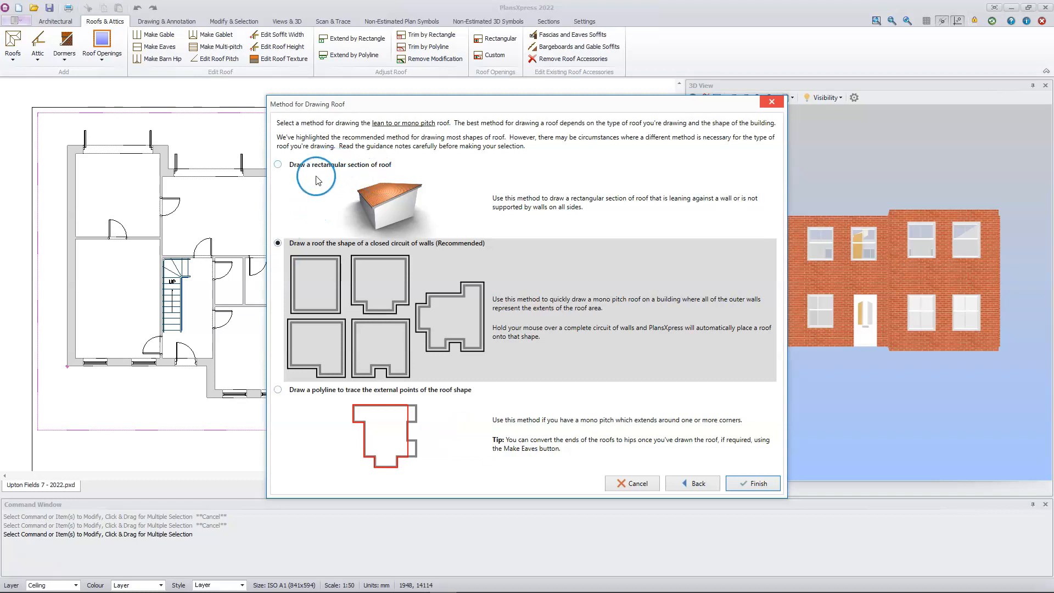
click(283, 161)
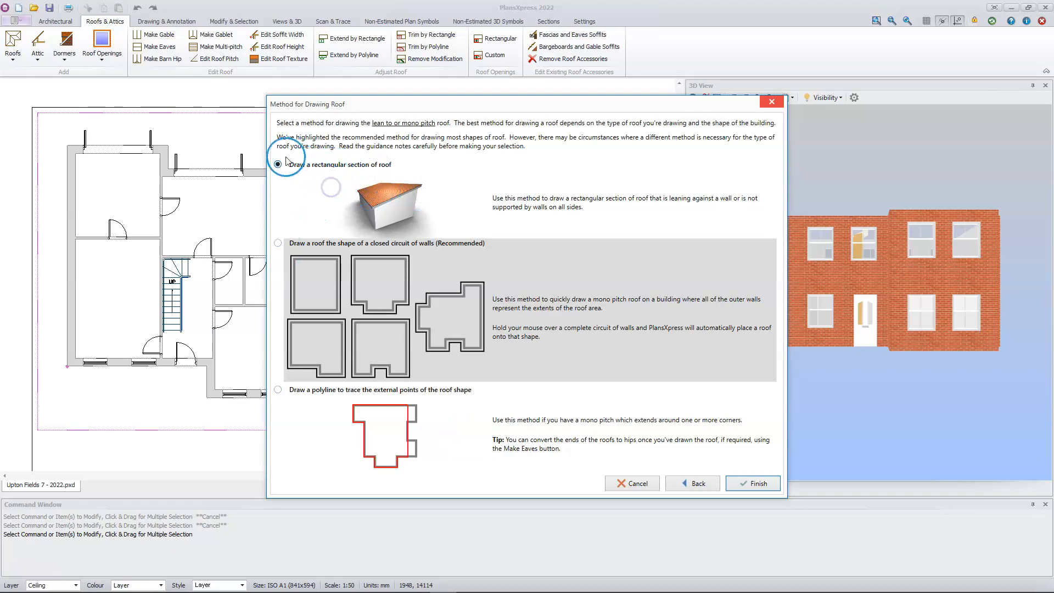
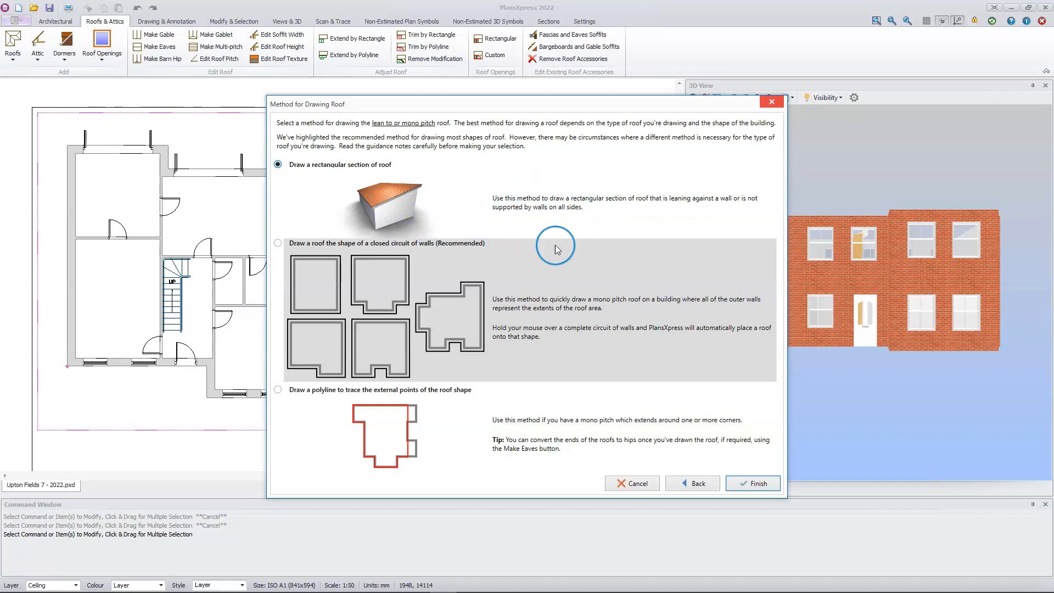
click(752, 482)
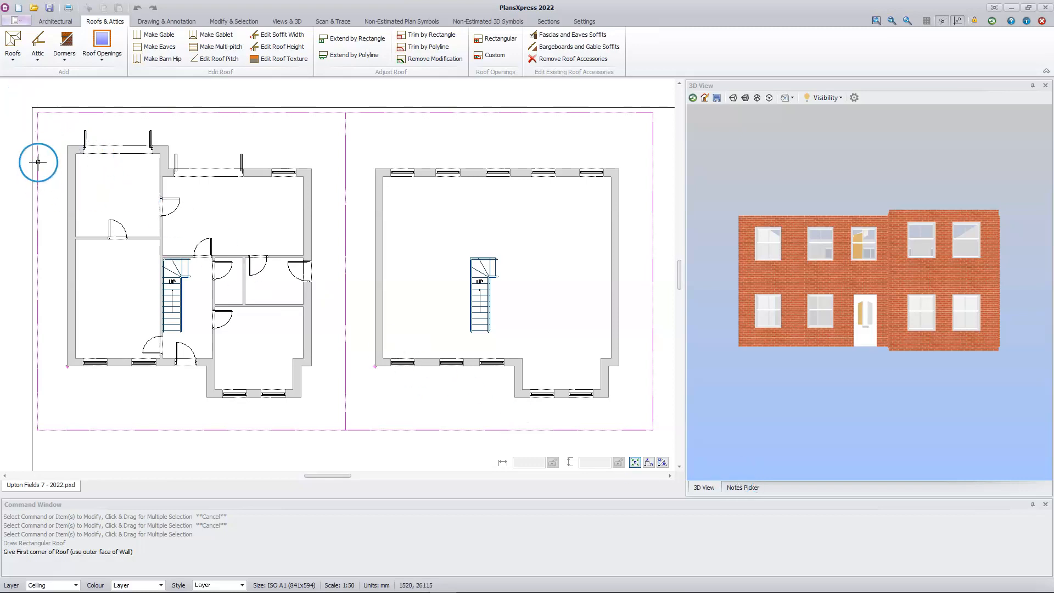
Step: Draw the lean-to roof over the ground floor's rear projection, between its outer wall corners, with the eaves along the projection's rear wall
scroll(39, 128, up, 2)
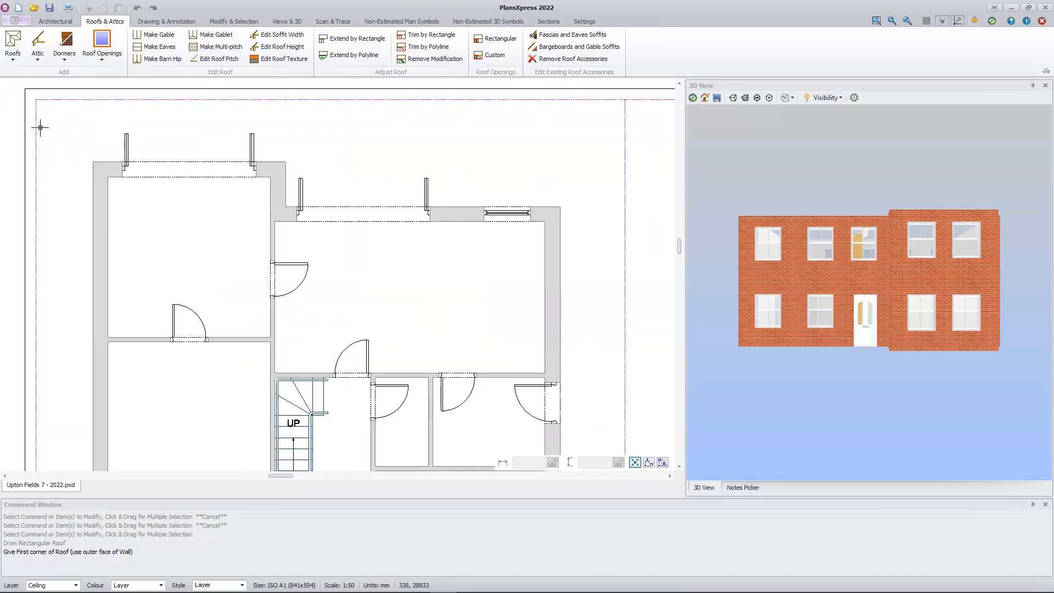
scroll(40, 127, up, 1)
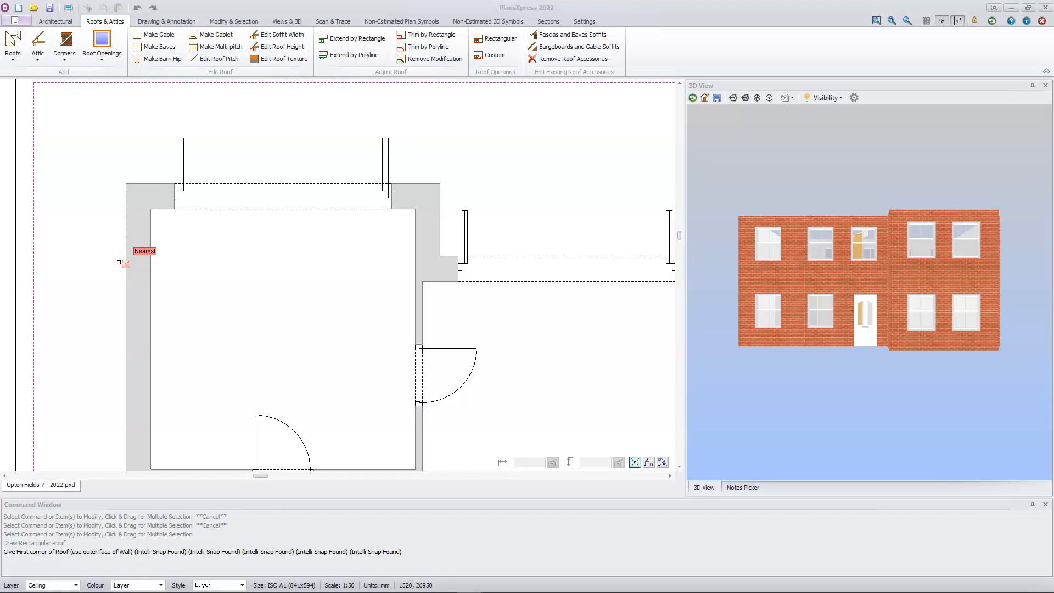
click(127, 185)
click(126, 185)
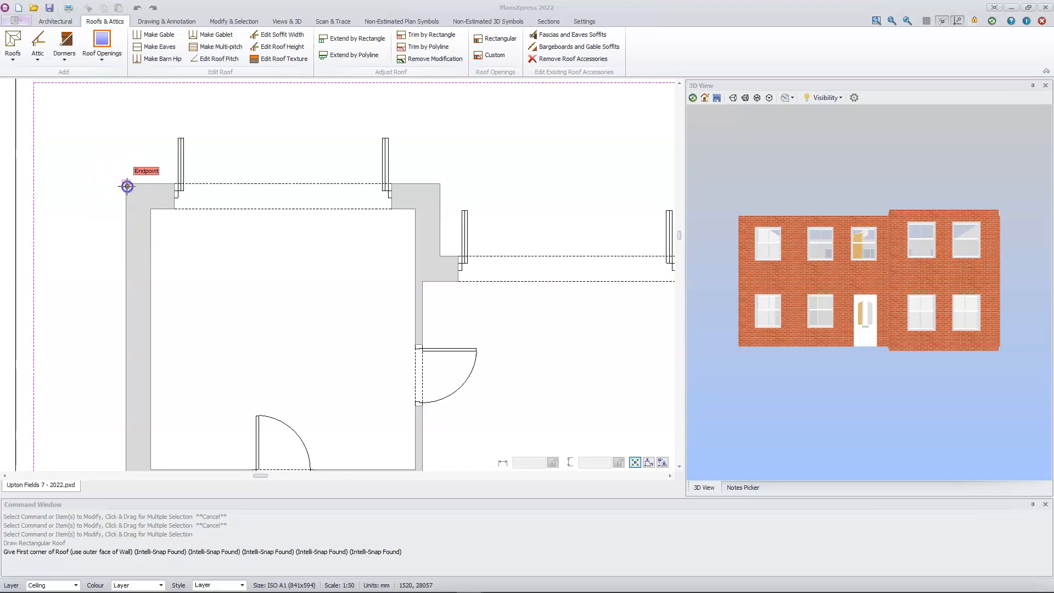
click(126, 185)
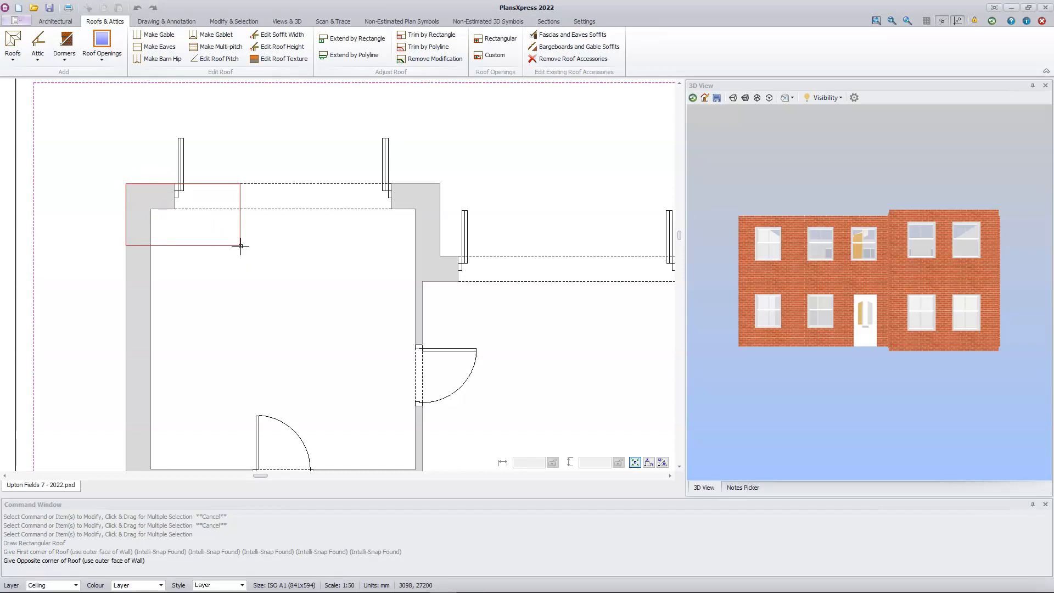
click(439, 256)
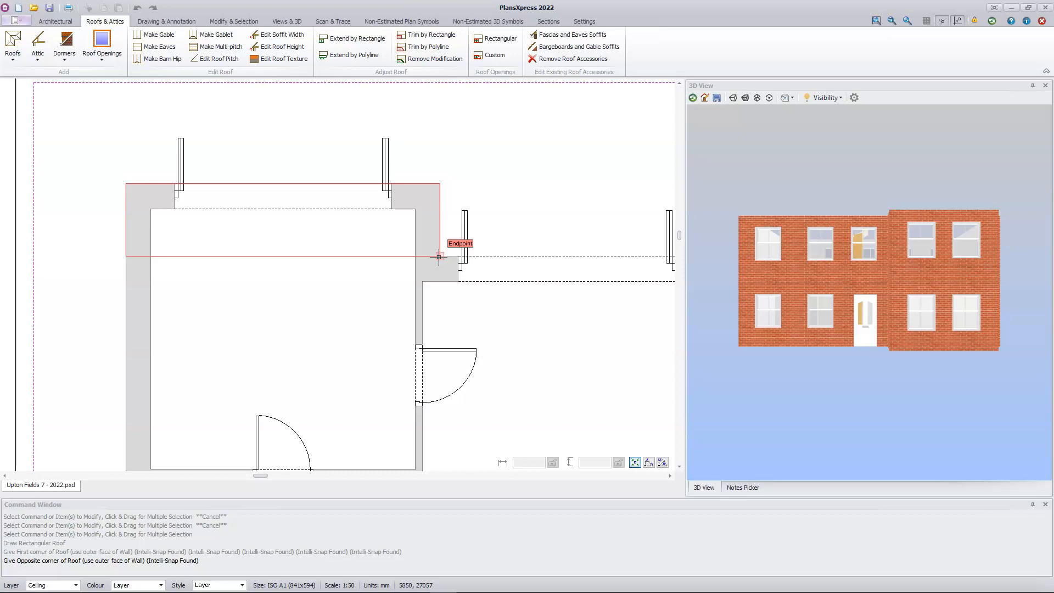
click(439, 256)
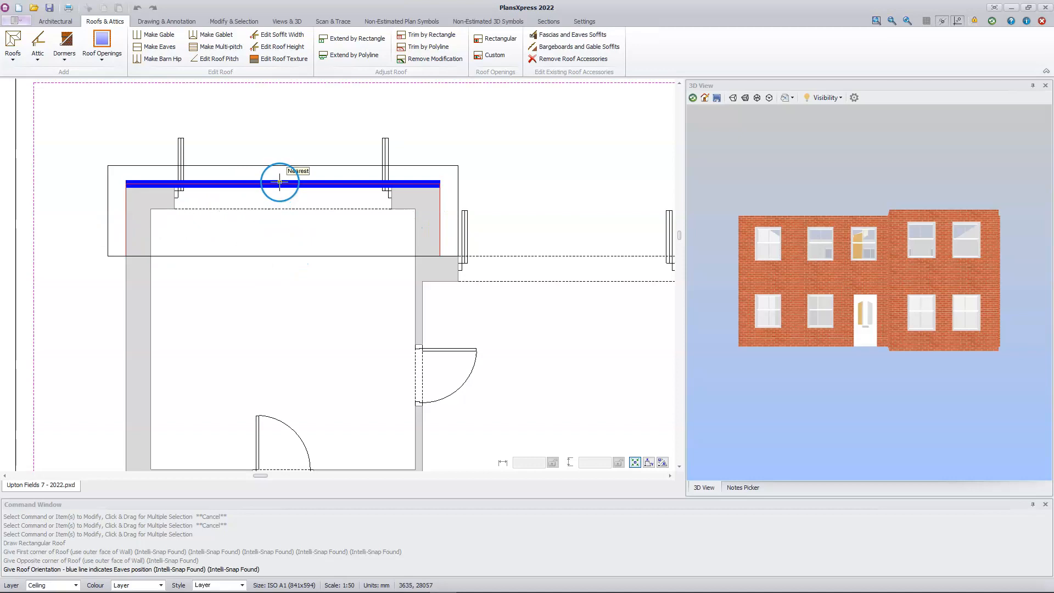
click(312, 183)
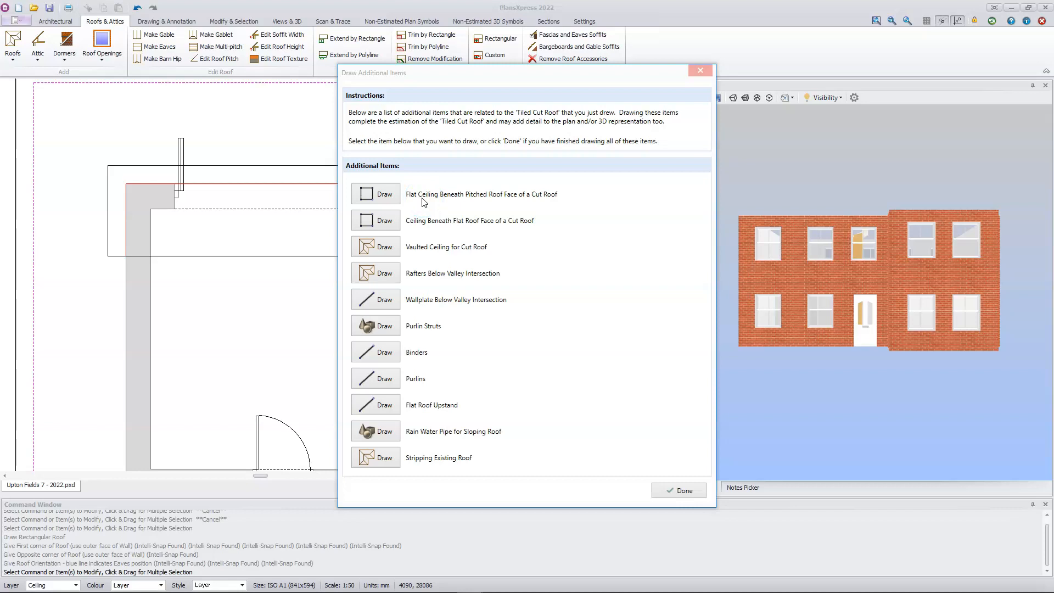
Step: Start a Flat Ceiling Beneath Pitched Roof Face of a Cut Roof, with the ceiling 2.475 m above floor level
click(366, 193)
click(386, 199)
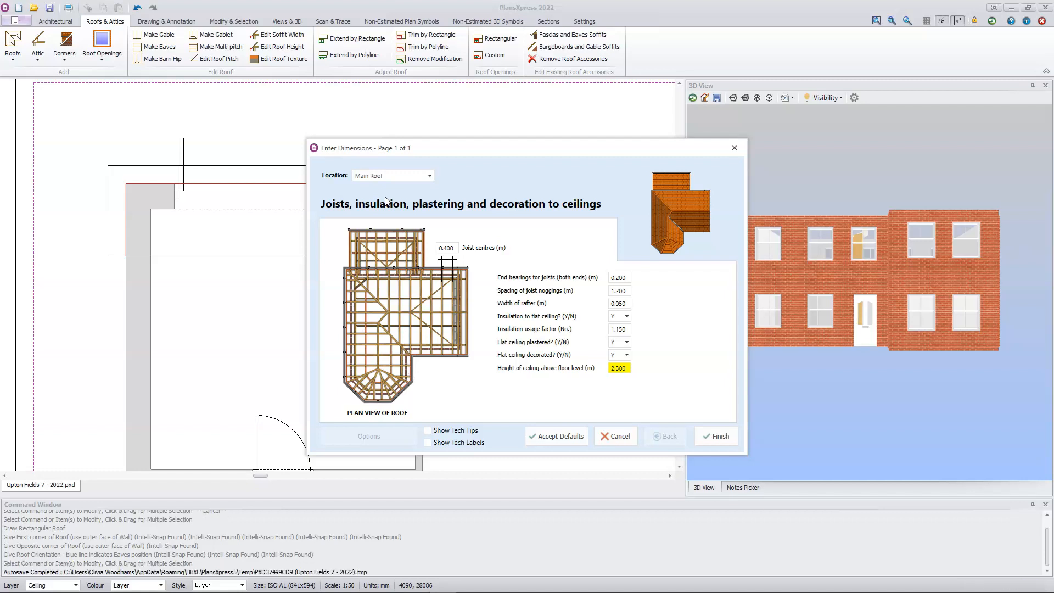
click(628, 368)
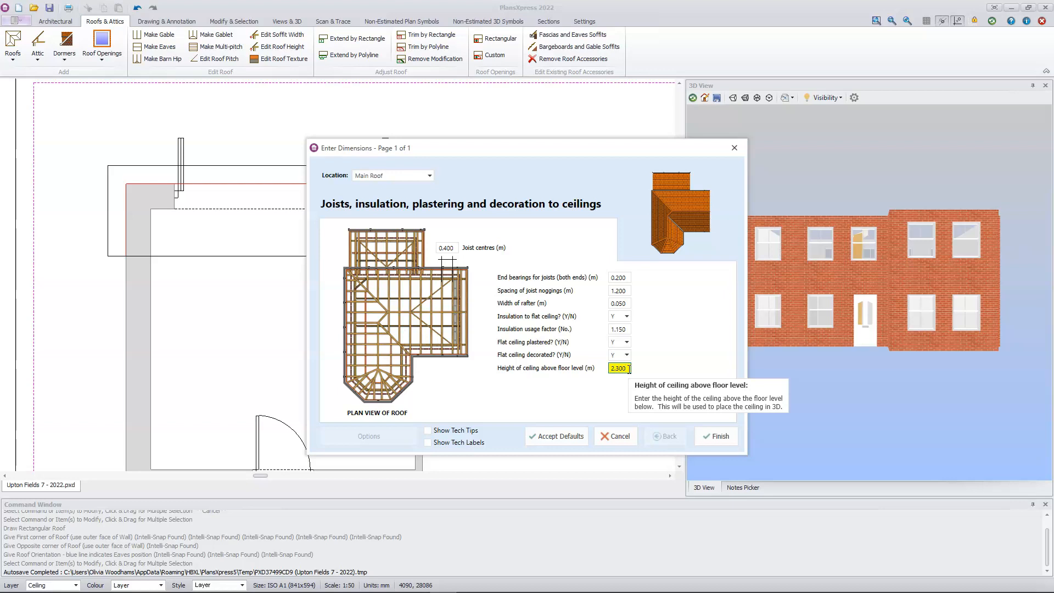
click(615, 368)
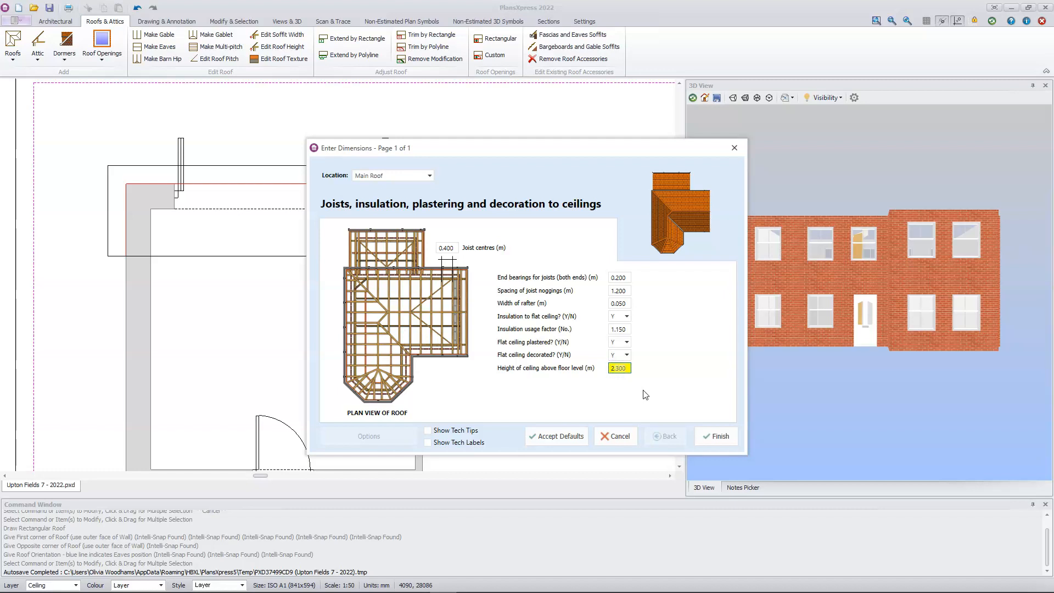
text(247)
text(5)
click(718, 437)
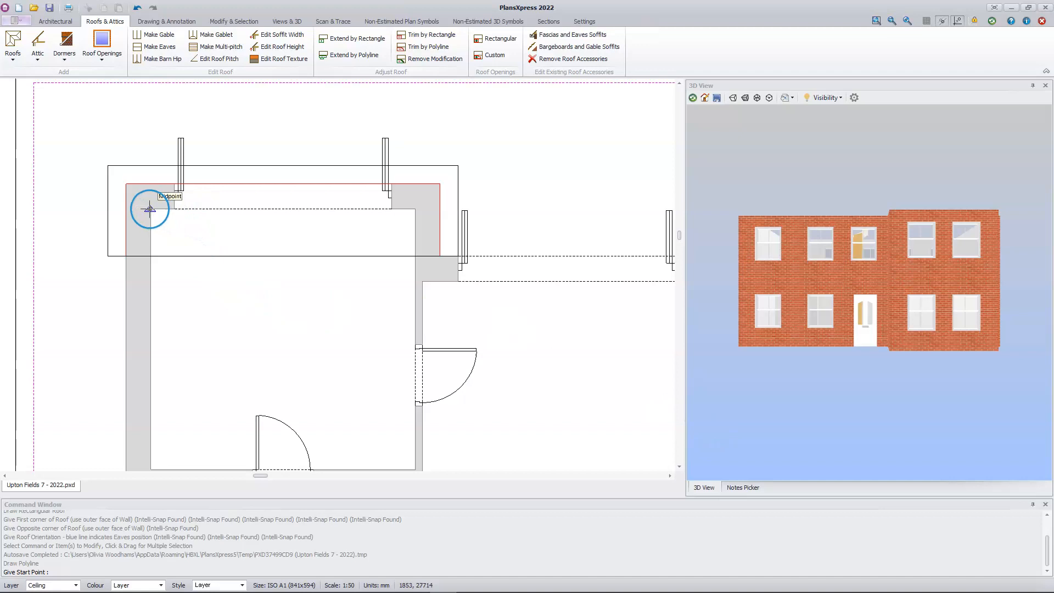
Step: Draw the ceiling as a rectangle inside the rear projection, from its inner wall corners to the roof's inner edge, and finish the additional items
scroll(152, 217, up, 2)
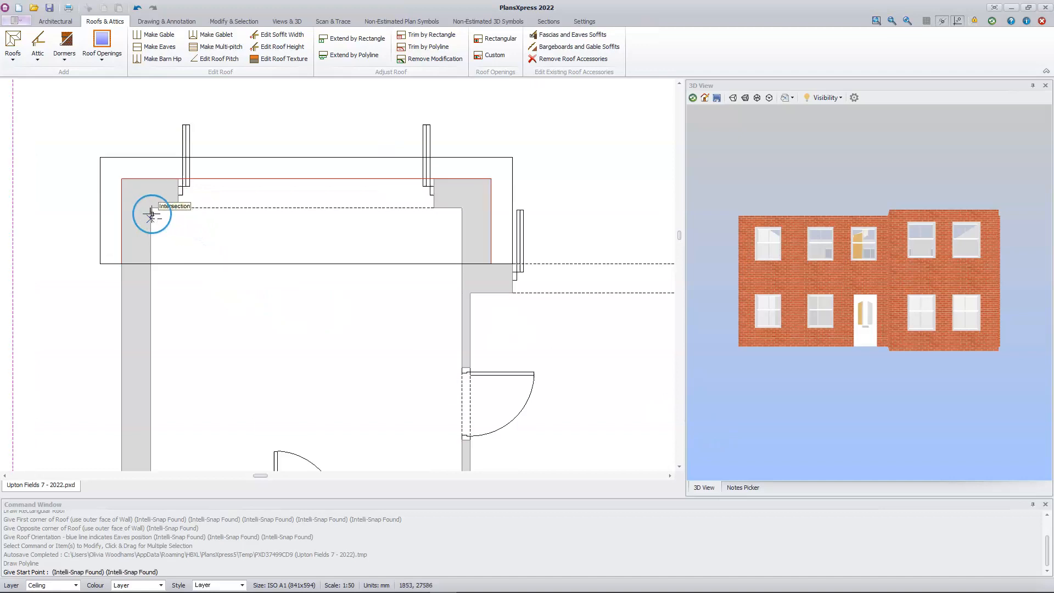
scroll(151, 215, up, 1)
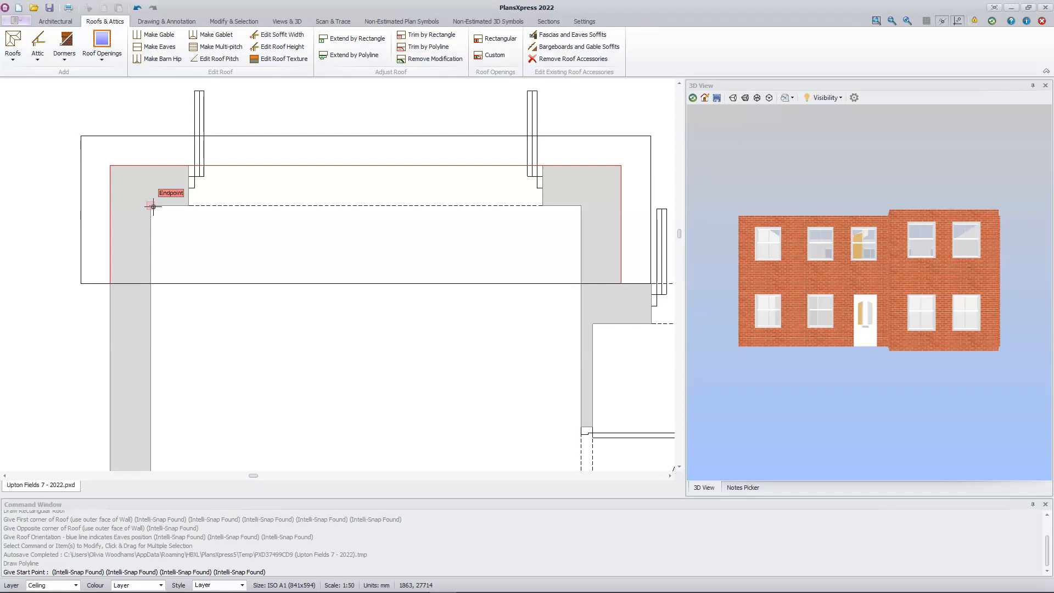
click(153, 206)
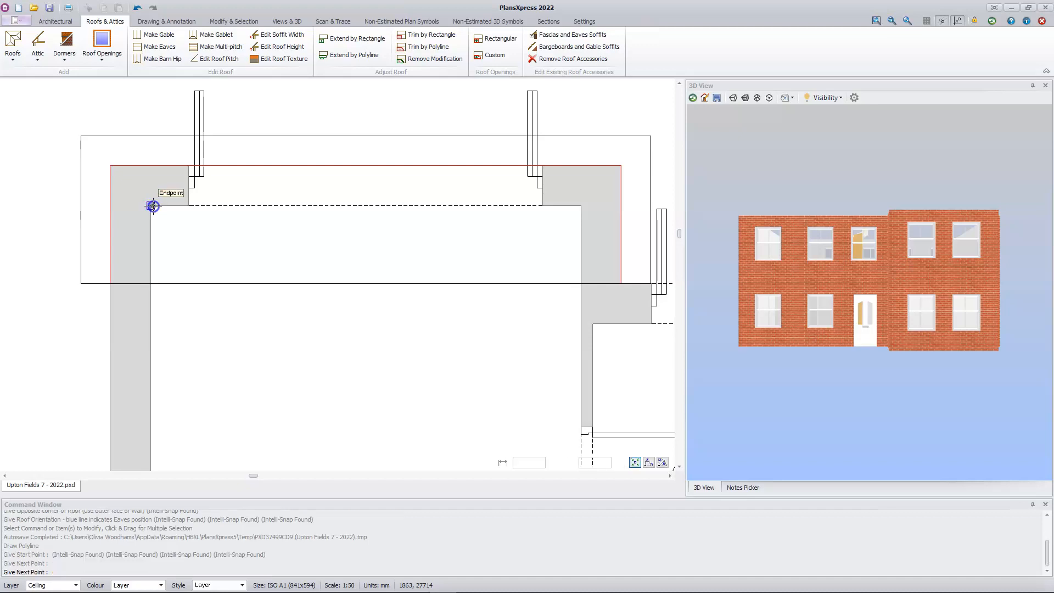
click(580, 206)
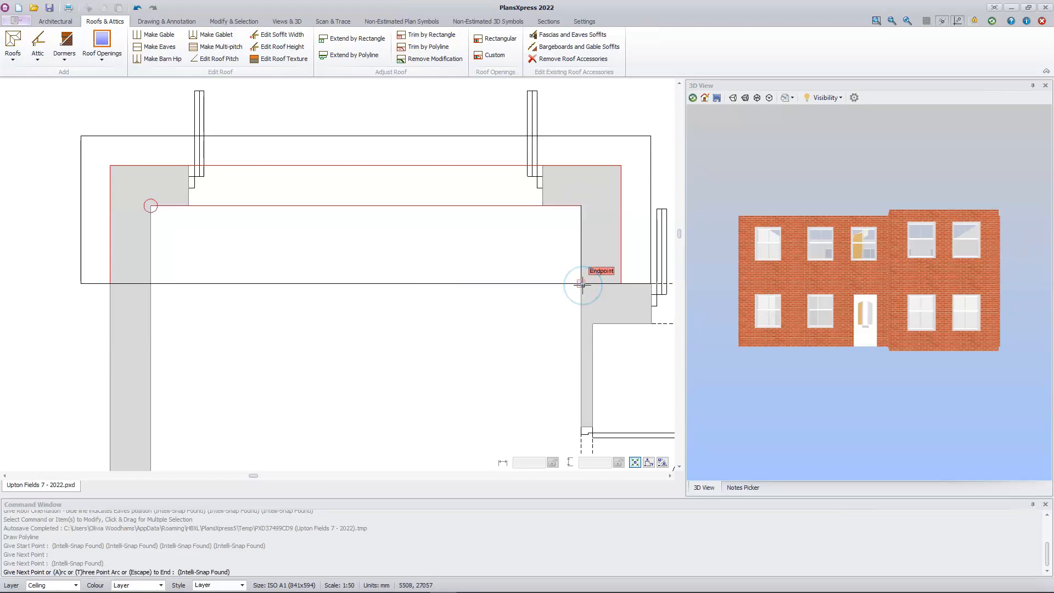
click(581, 284)
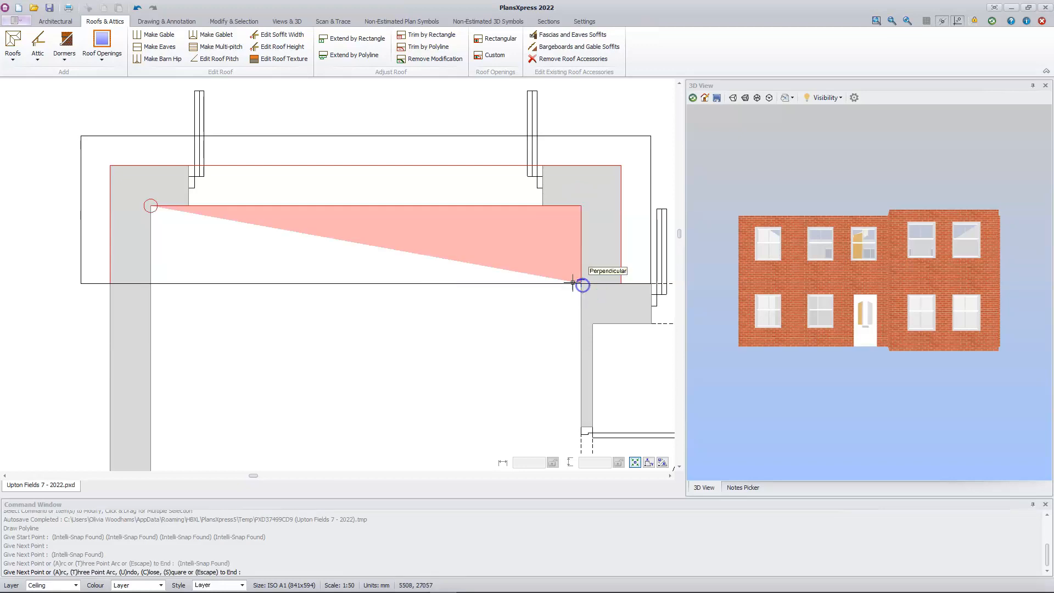
click(151, 283)
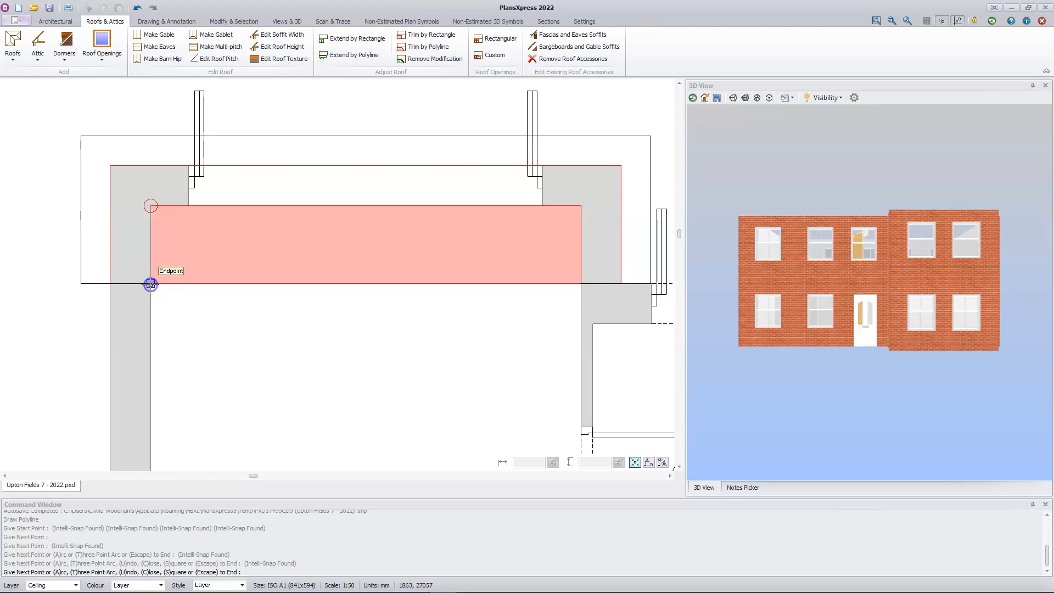
click(150, 206)
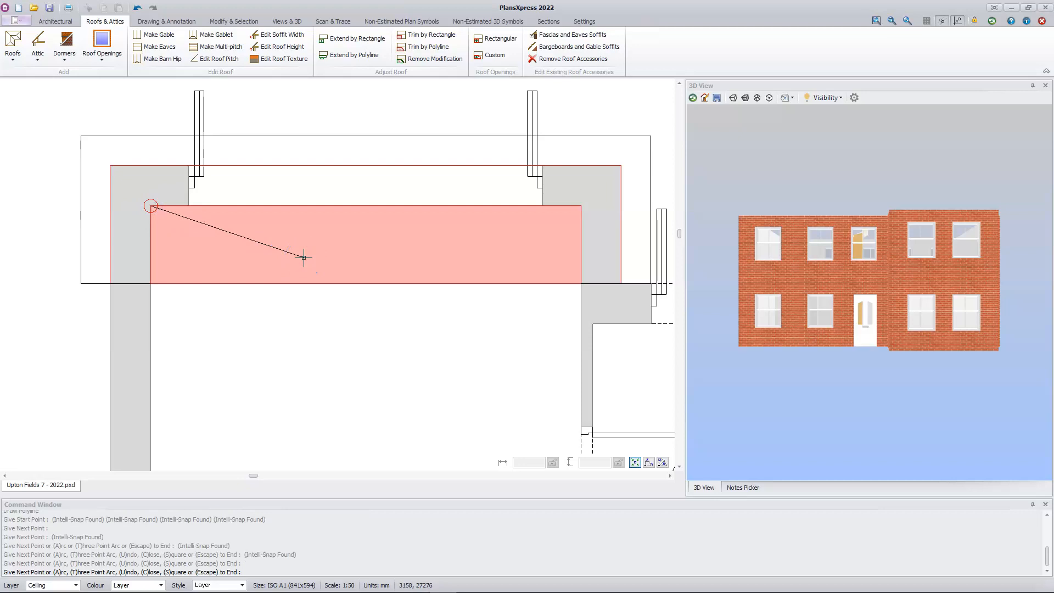
key(Escape)
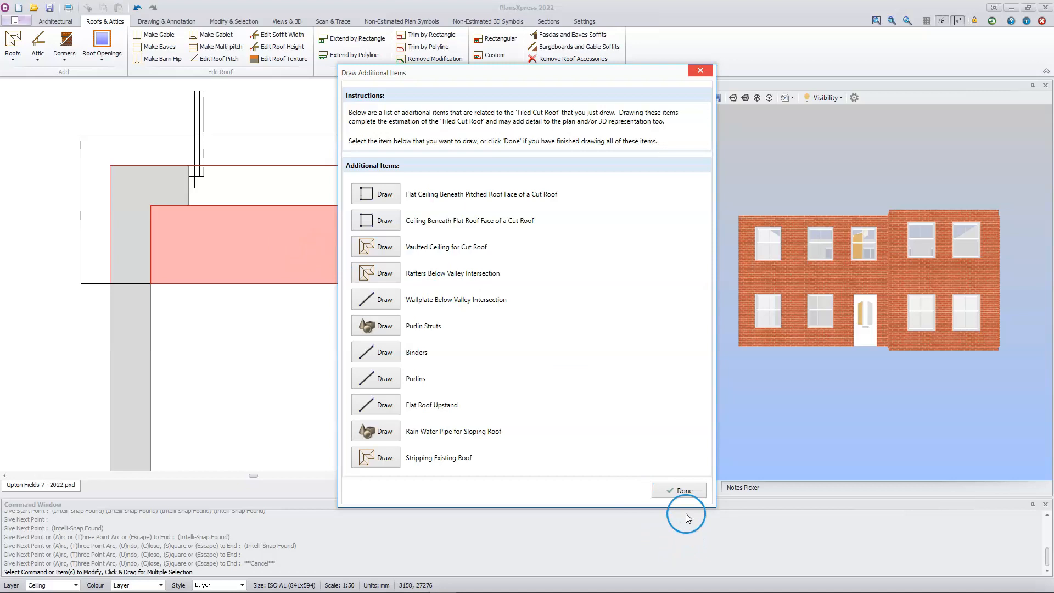
click(680, 490)
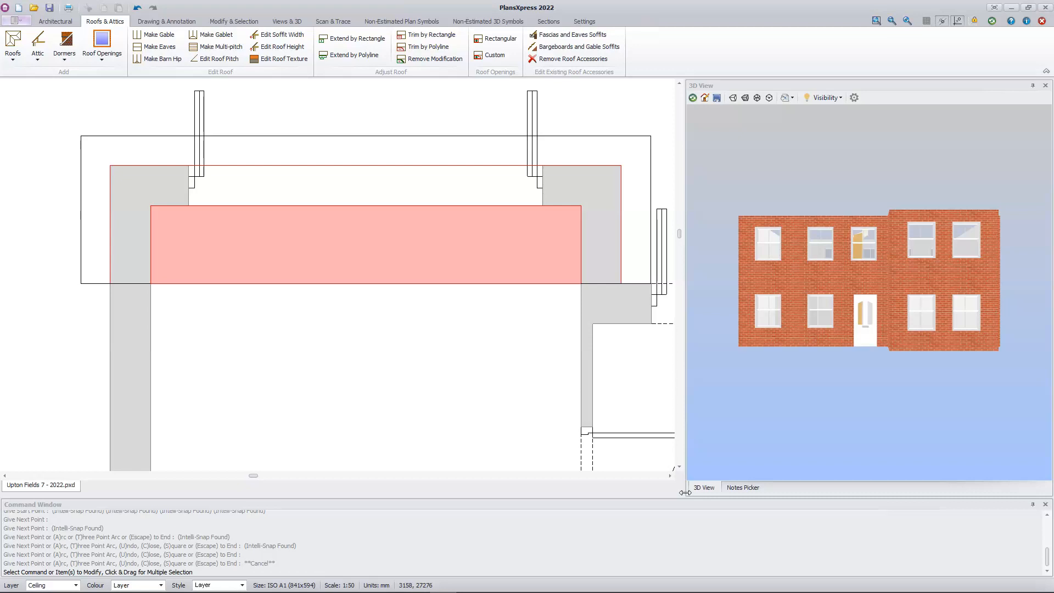
Step: View the rear of the house in 3D and hide the roofs to look beneath the lean-to
click(691, 437)
drag(718, 381, 968, 388)
drag(752, 381, 901, 381)
drag(901, 381, 775, 380)
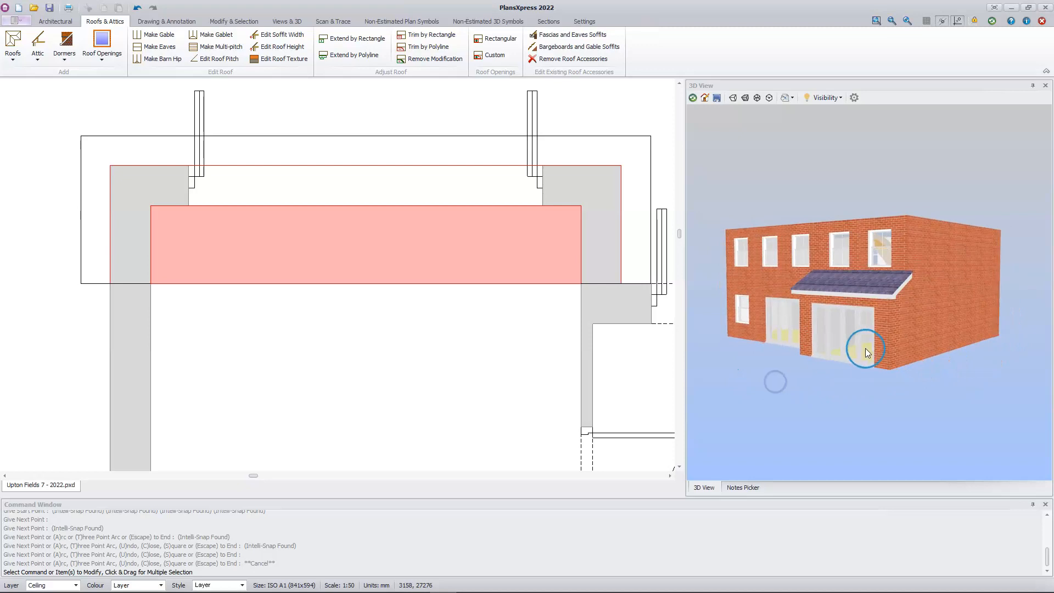
scroll(865, 348, up, 1)
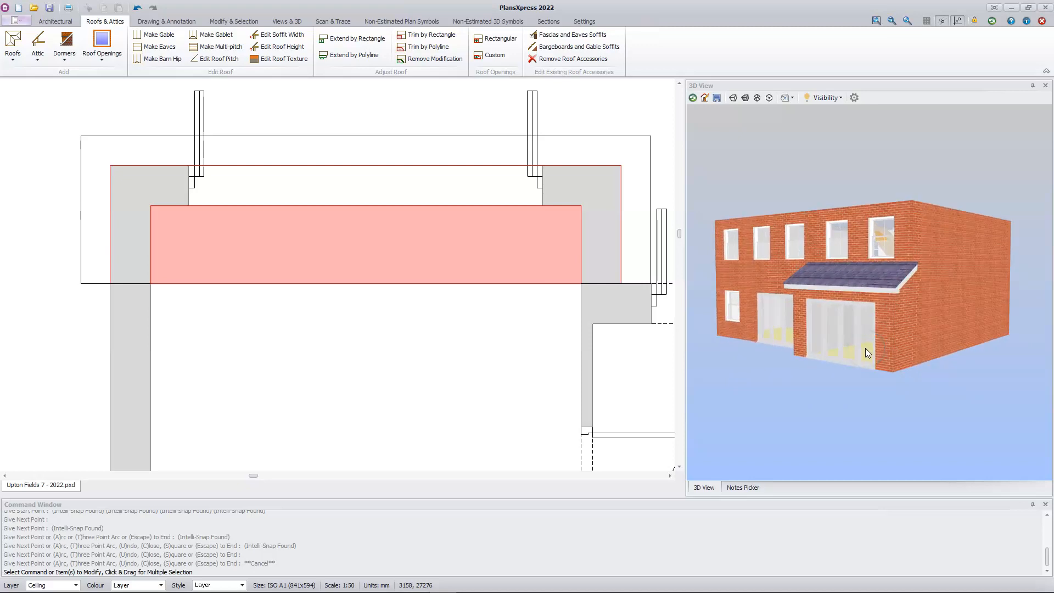
click(840, 98)
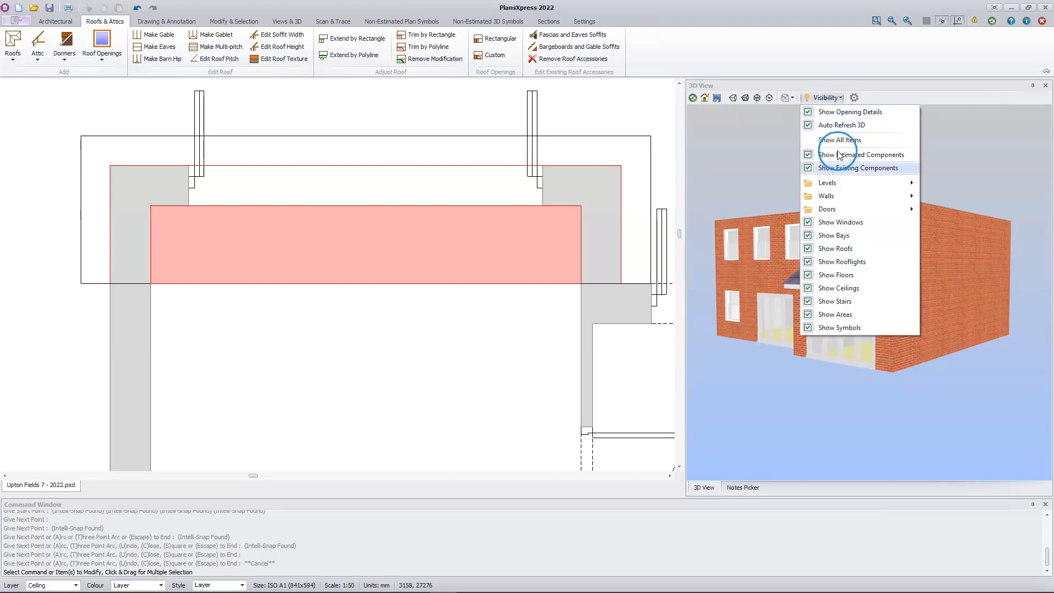
click(808, 249)
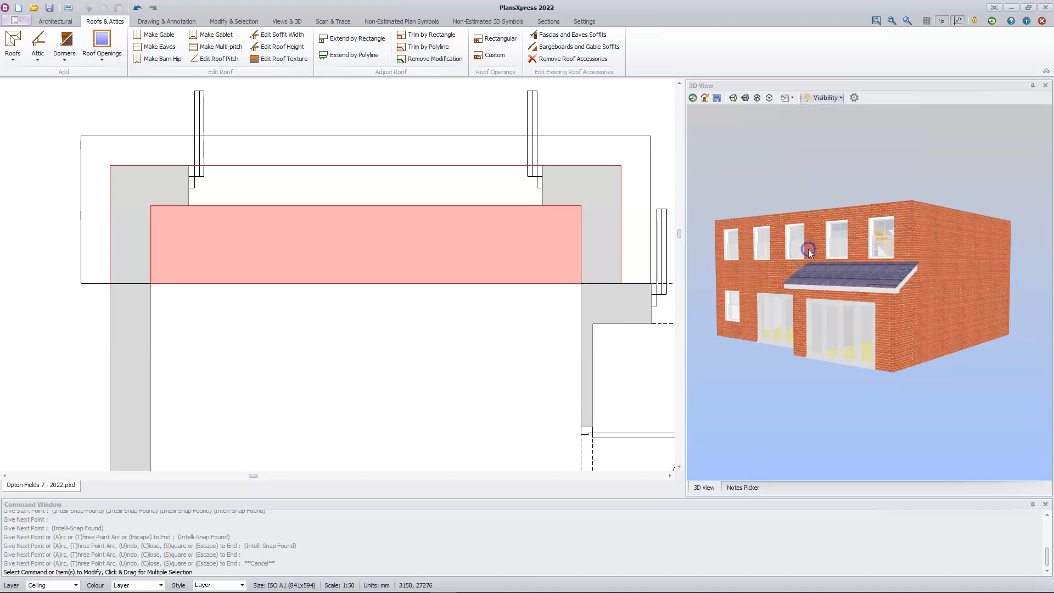
drag(807, 248, 809, 394)
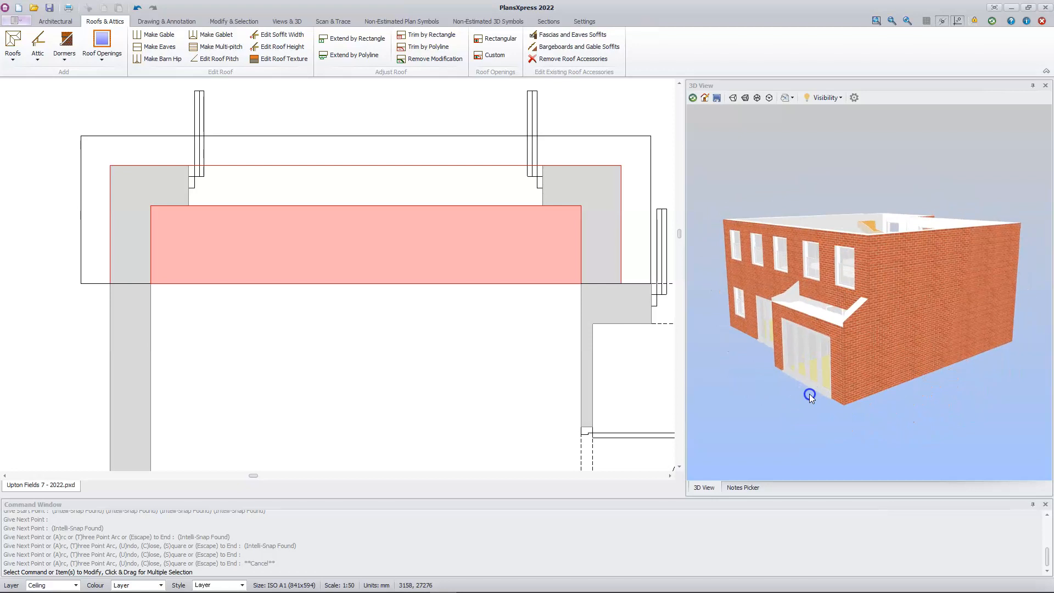
Step: Hide Level 2 in the 3D view and inspect the ceiling over the rear projection
click(840, 99)
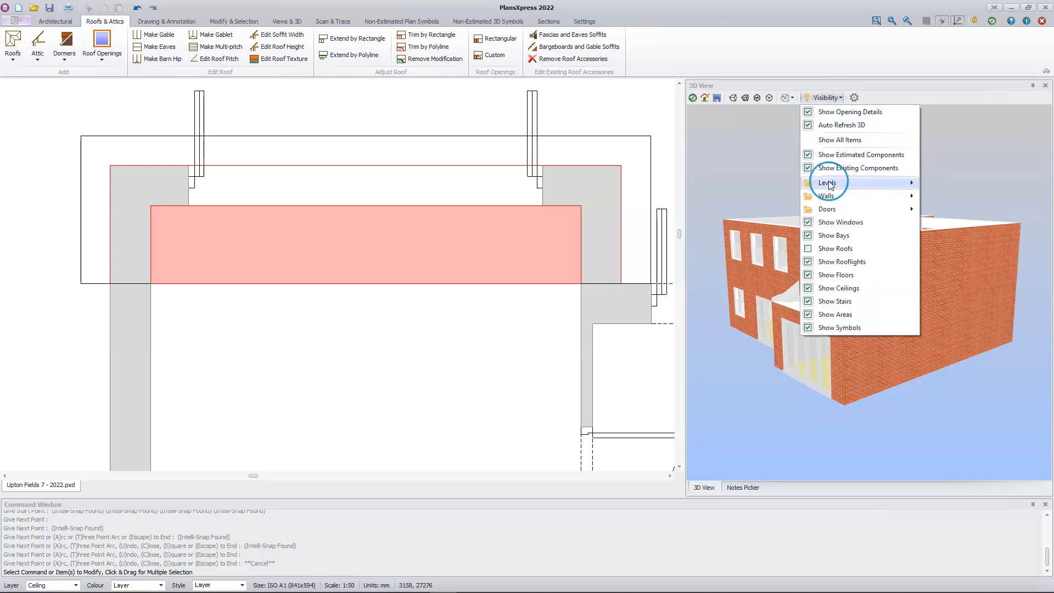
click(808, 187)
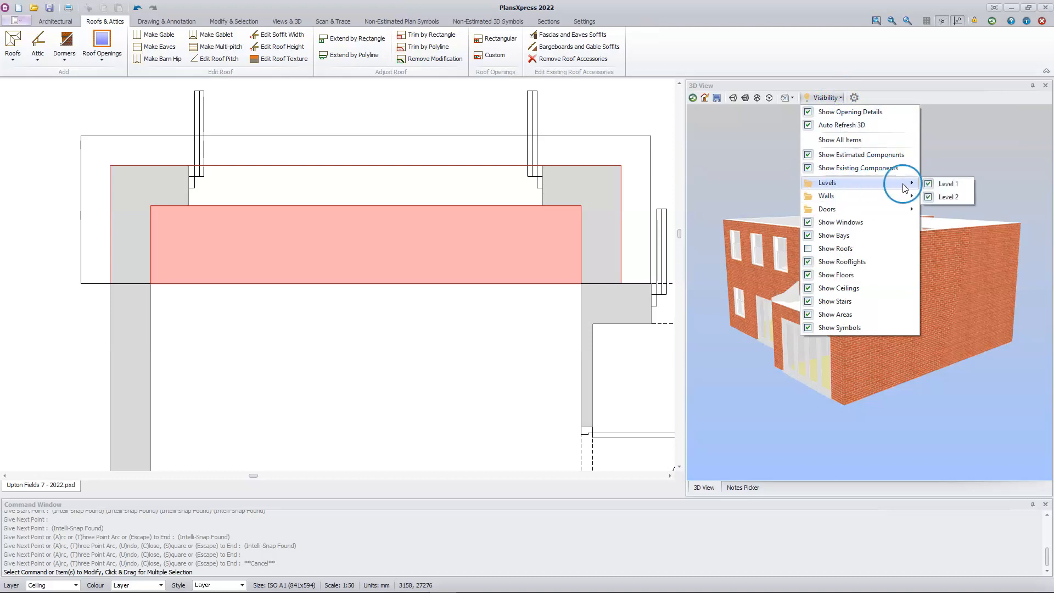
click(928, 197)
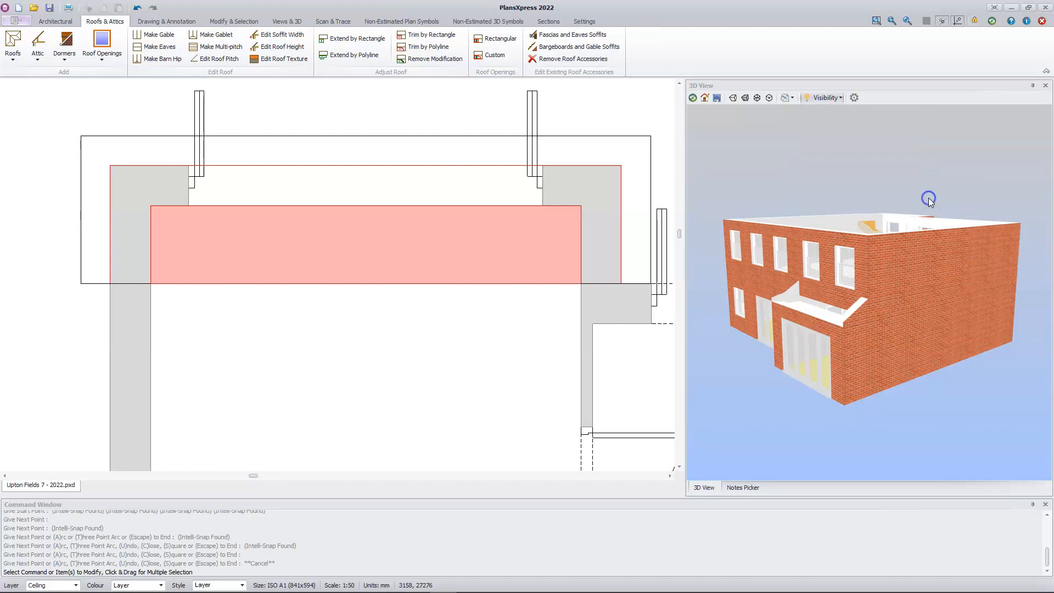
drag(936, 363, 893, 357)
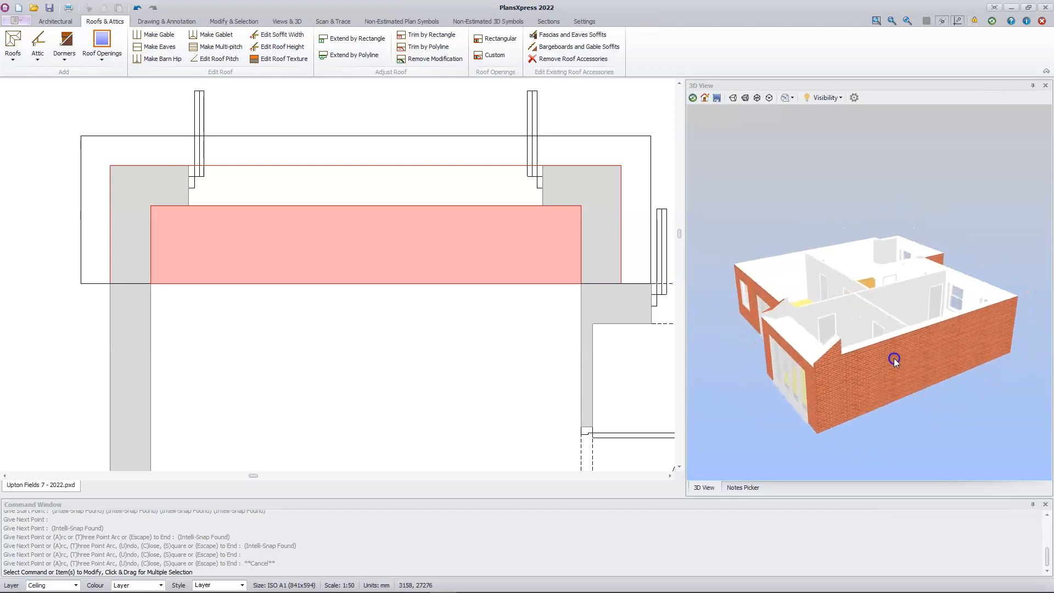
drag(803, 400, 822, 335)
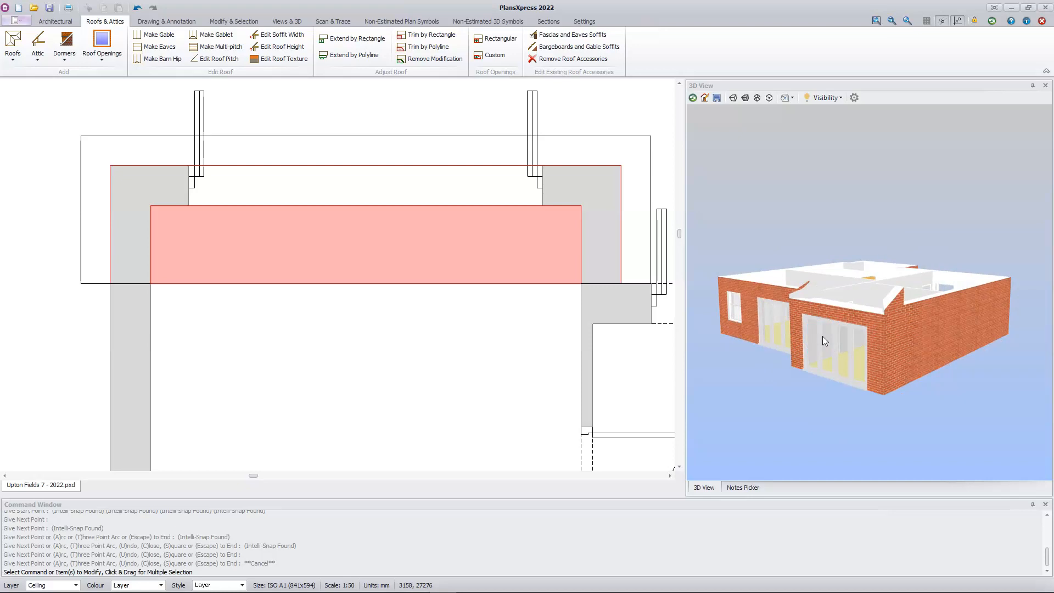
Step: Show the roofs and Level 2 again in the 3D view
click(839, 98)
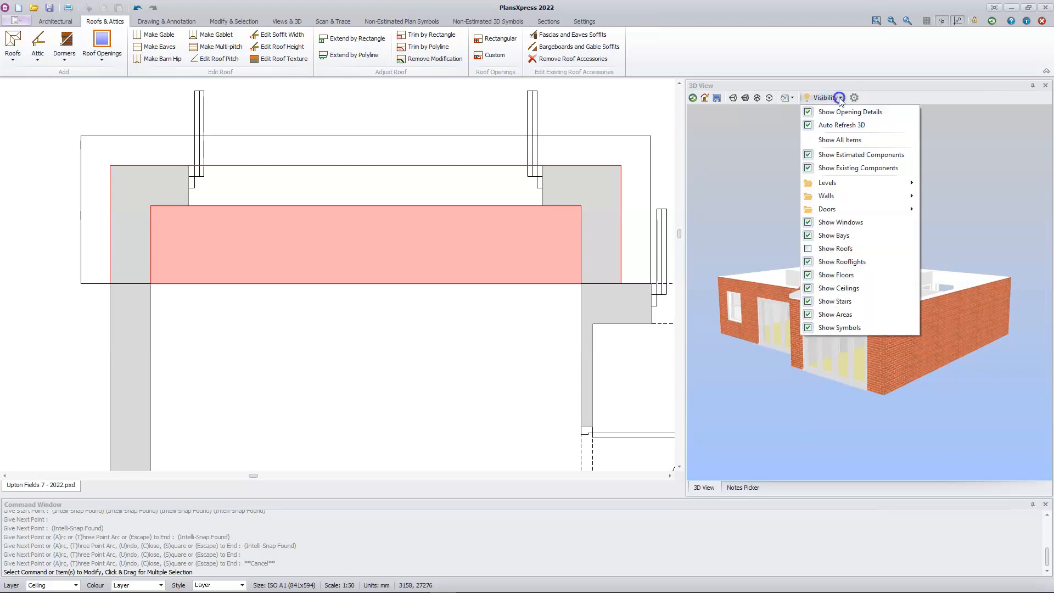
click(808, 252)
click(840, 98)
click(839, 125)
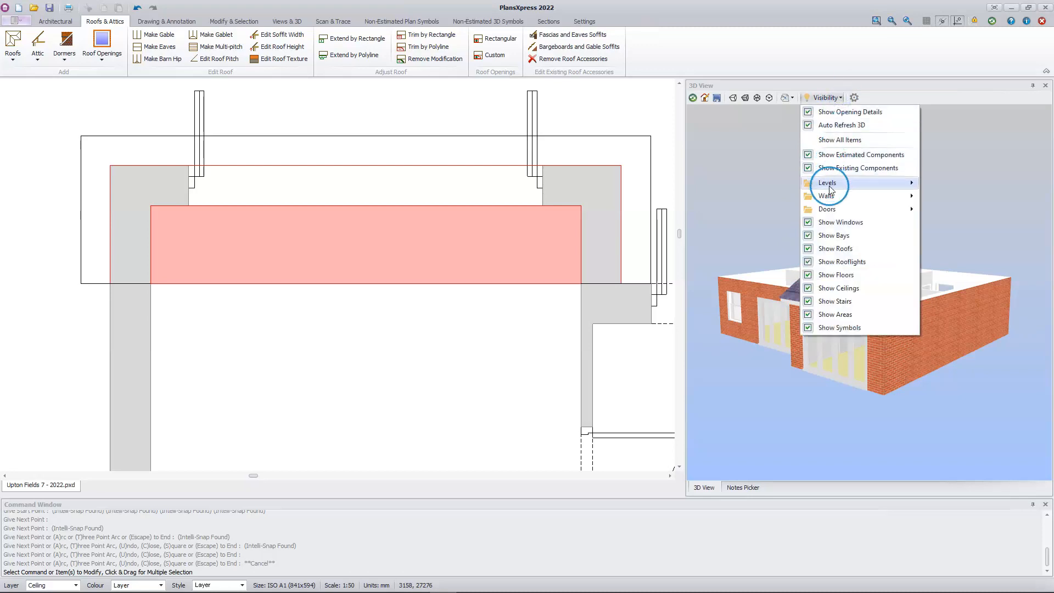
click(866, 182)
click(928, 197)
click(782, 403)
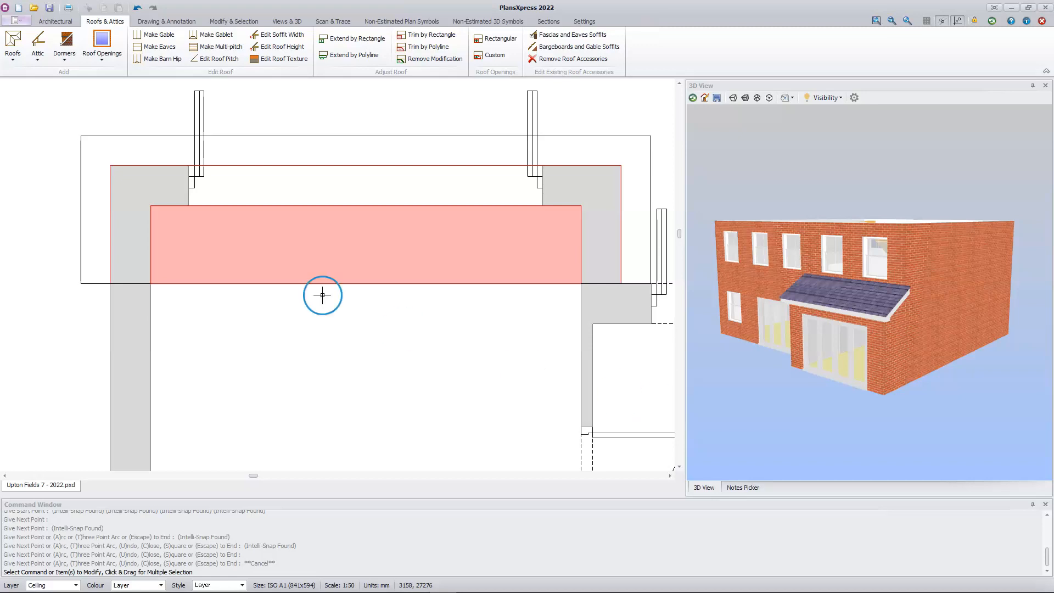
Step: Save the drawing under the new name Upton Fields 8 - 2022.pxd
click(21, 22)
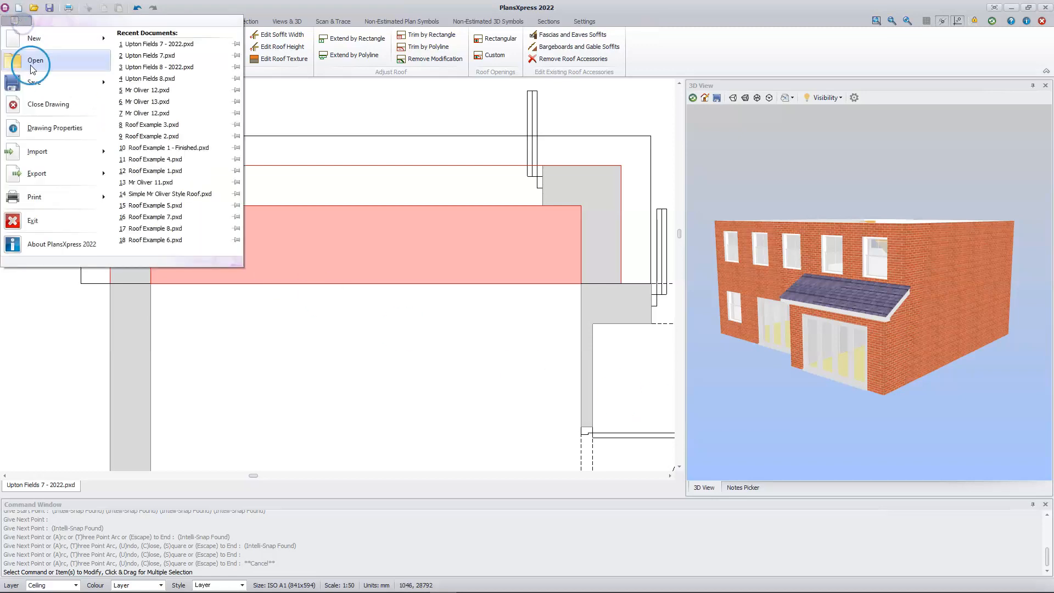
mouse_move(104, 84)
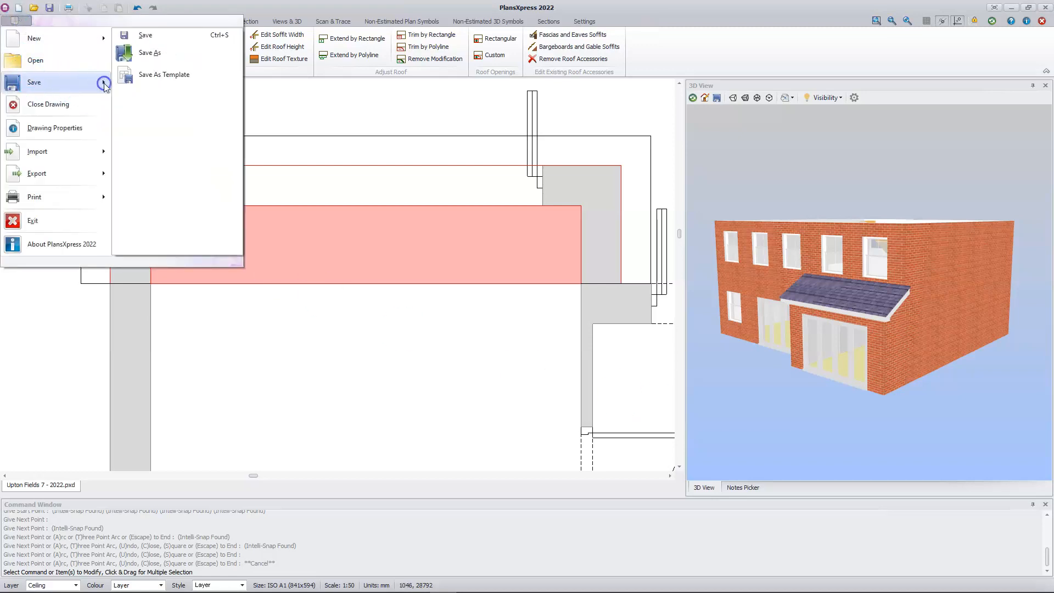
click(136, 42)
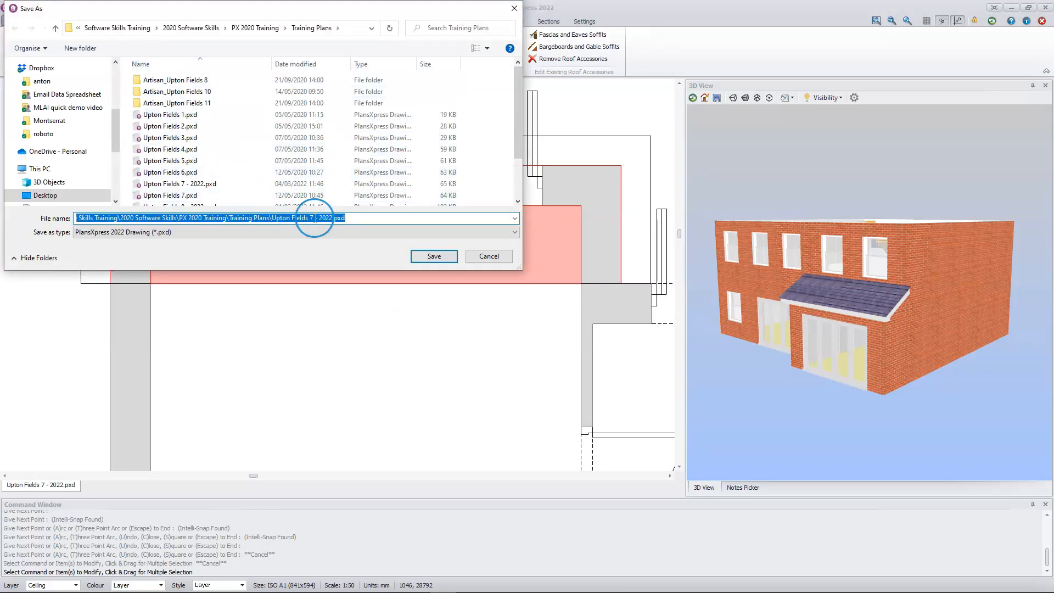
click(311, 218)
key(BackSpace)
text(8)
click(422, 256)
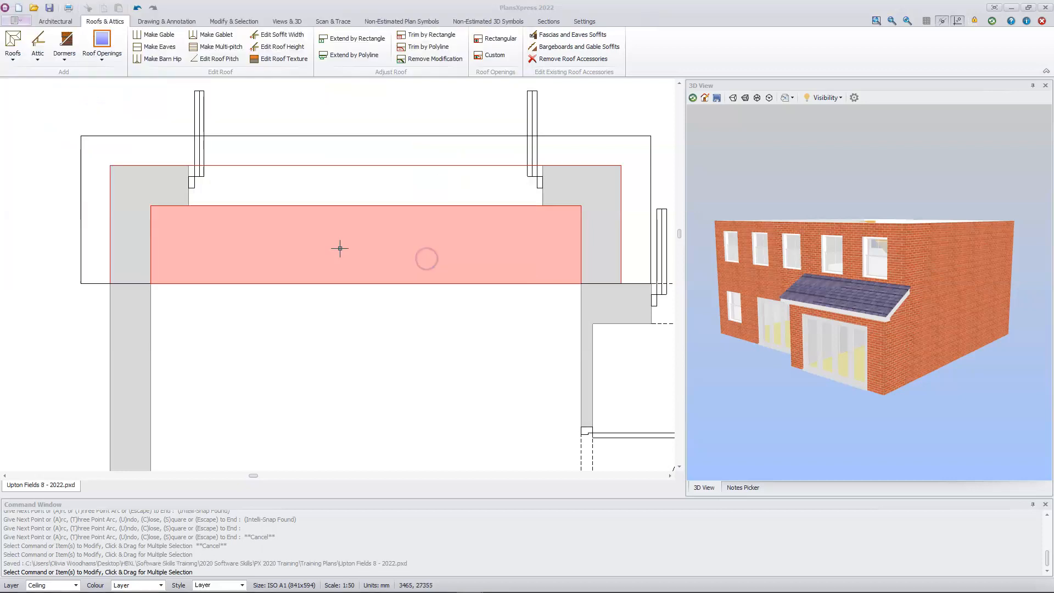
Step: Set up a Typical Truss Roof for the upper floor plan with a 45-degree pitch, keeping the other default dimensions
mouse_move(339, 249)
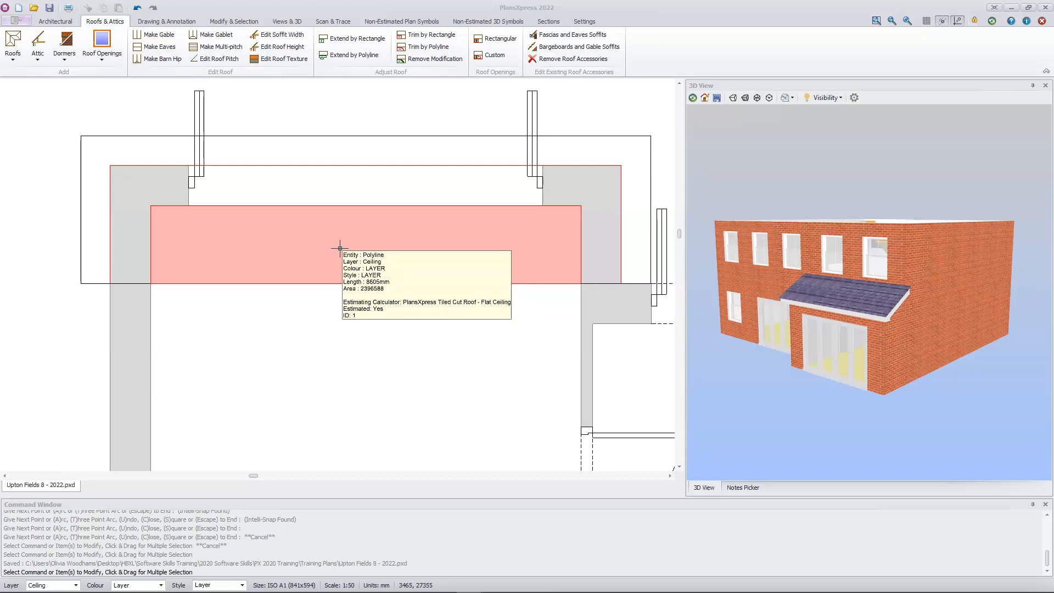
scroll(339, 249, down, 5)
scroll(540, 344, down, 3)
middle_drag(538, 344, 152, 238)
middle_drag(479, 261, 427, 232)
scroll(434, 253, up, 2)
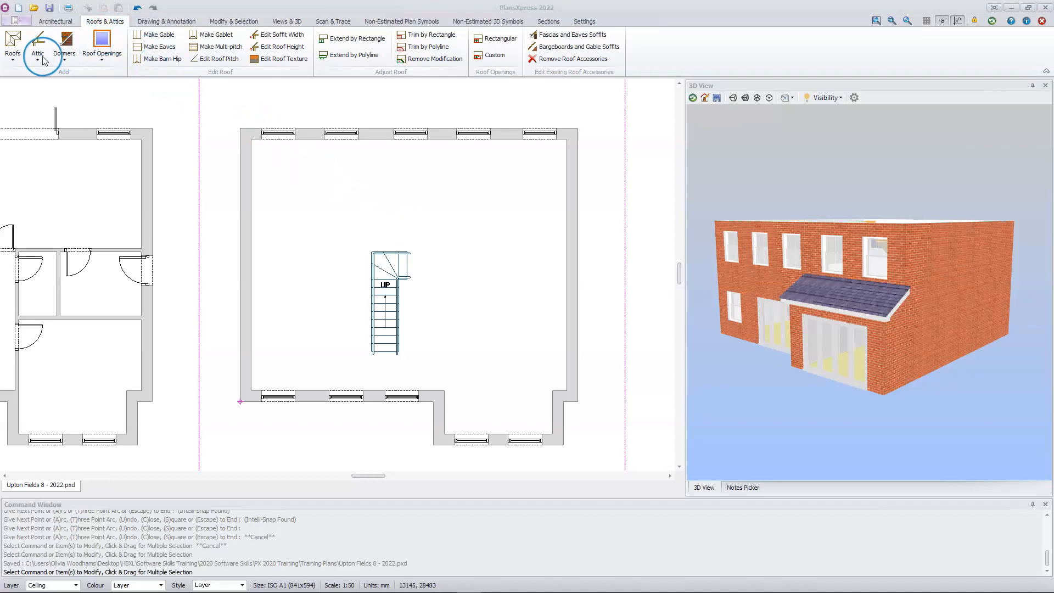
click(12, 58)
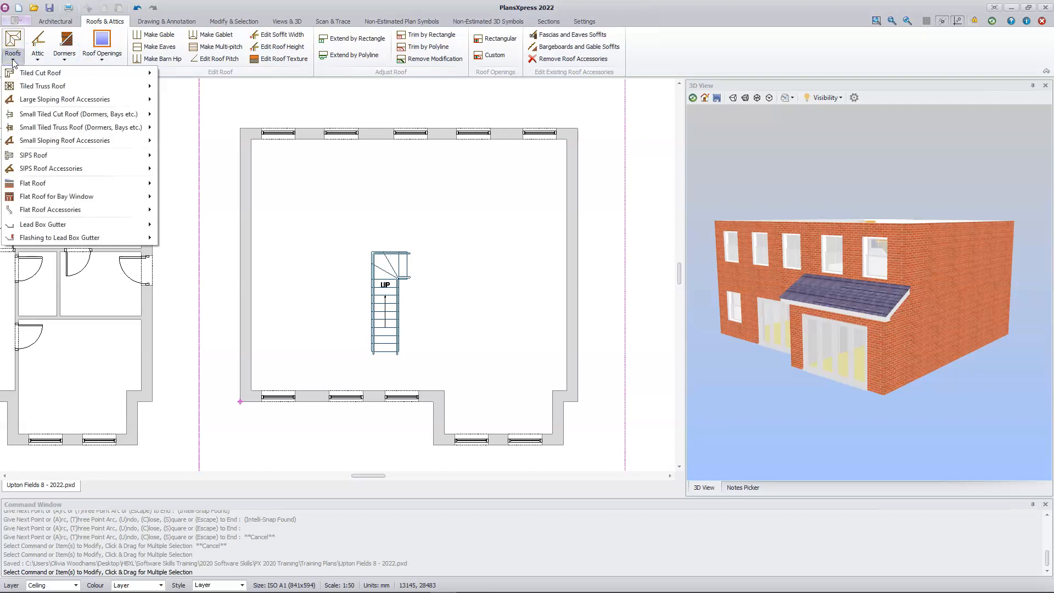
click(33, 89)
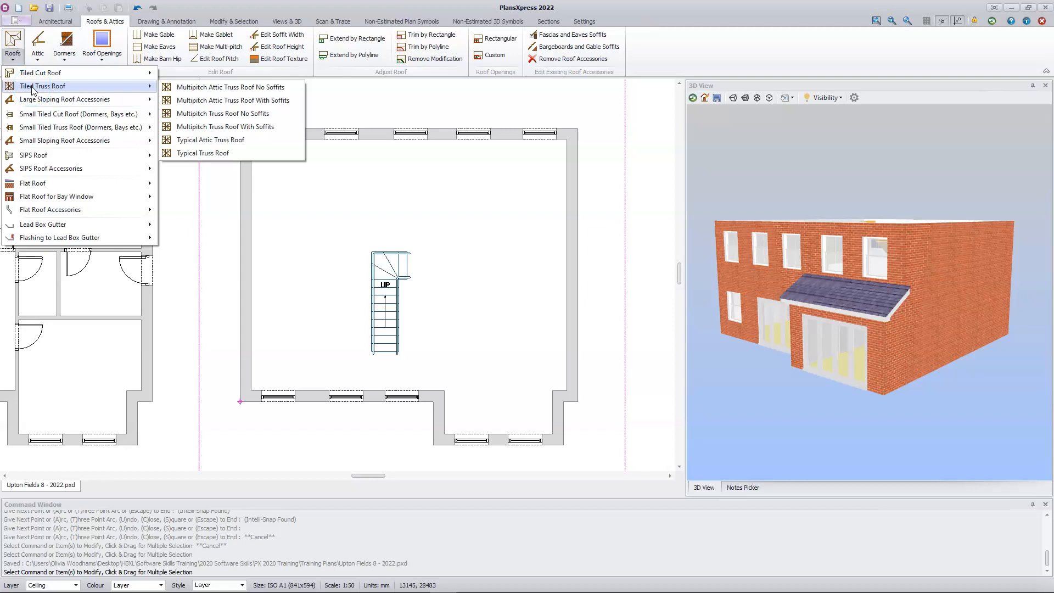
click(239, 154)
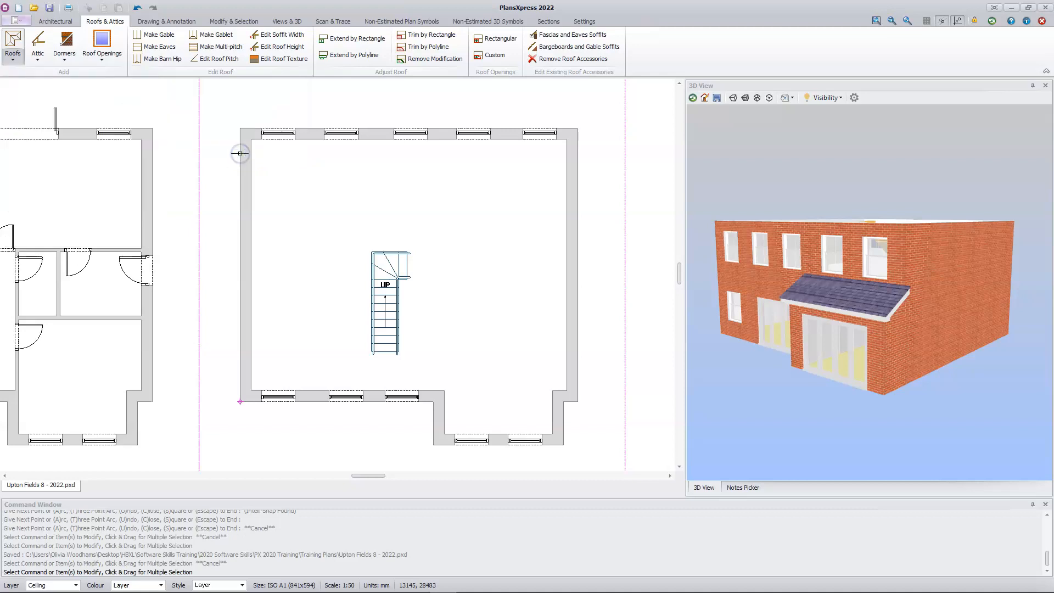
click(240, 153)
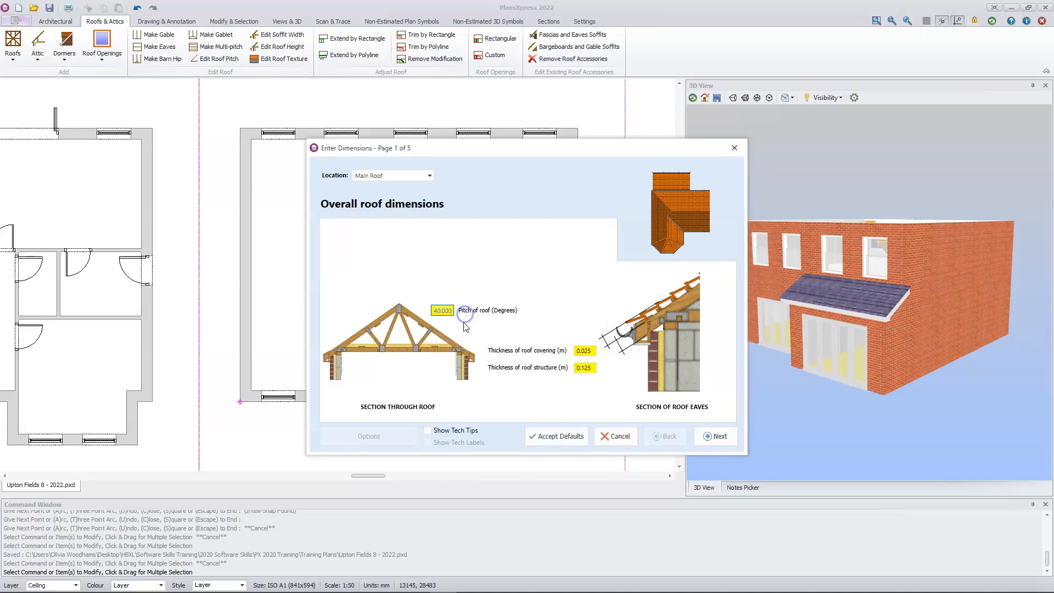
text(45)
click(714, 437)
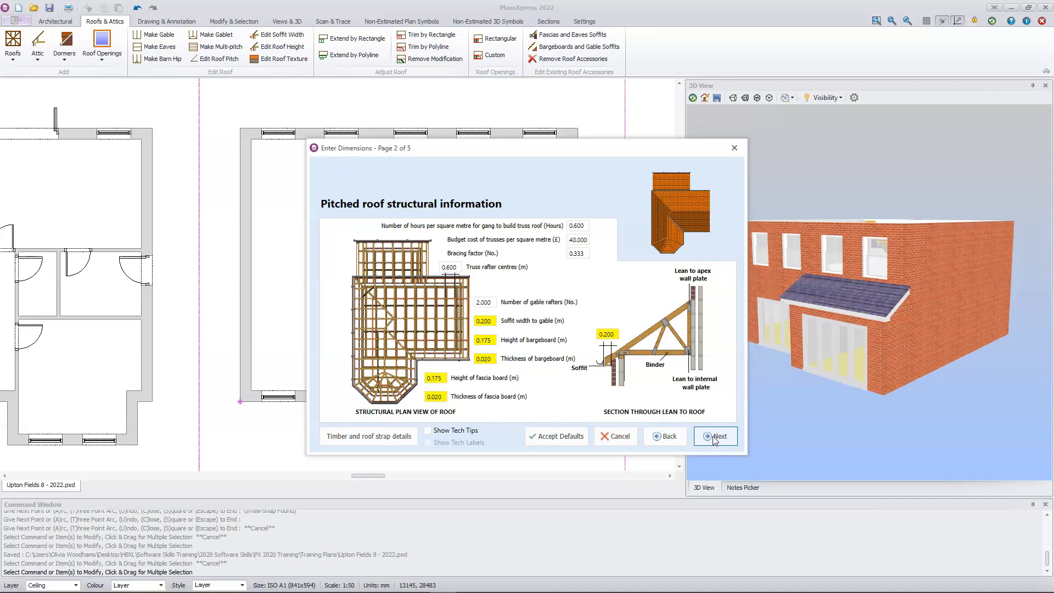
click(713, 436)
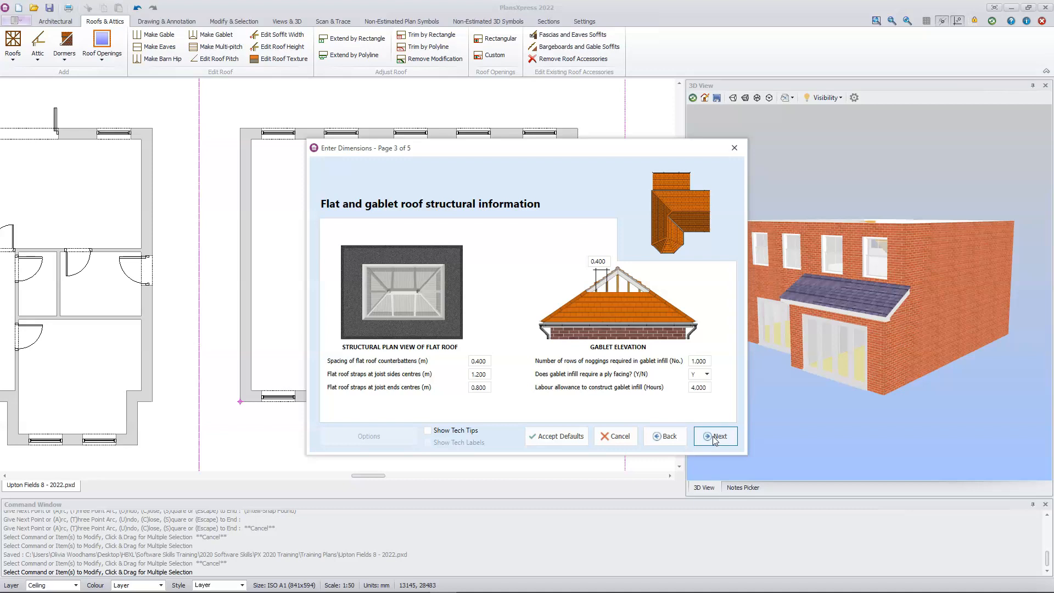
click(715, 436)
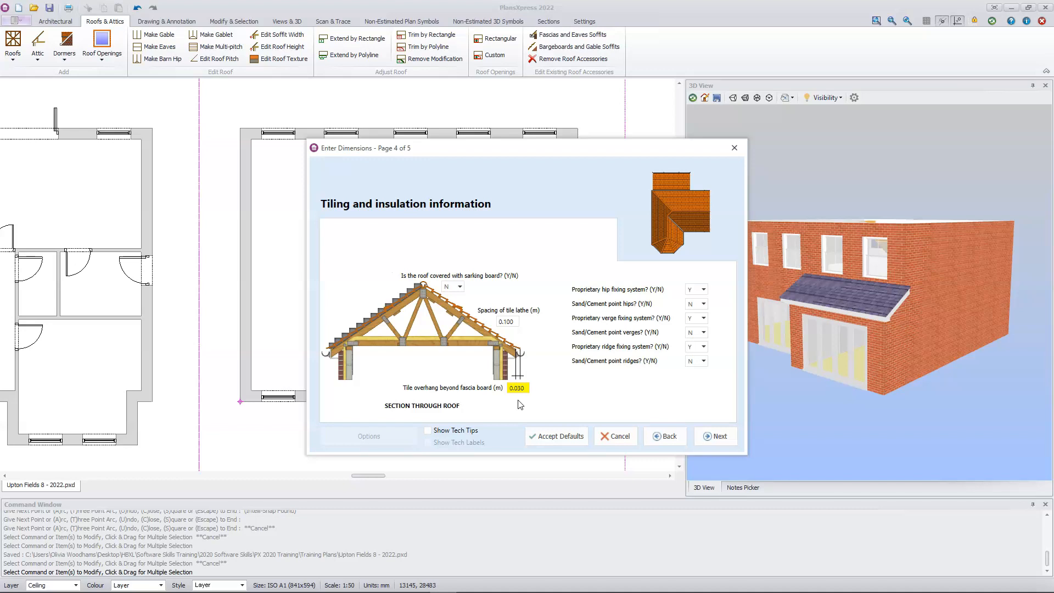
click(547, 442)
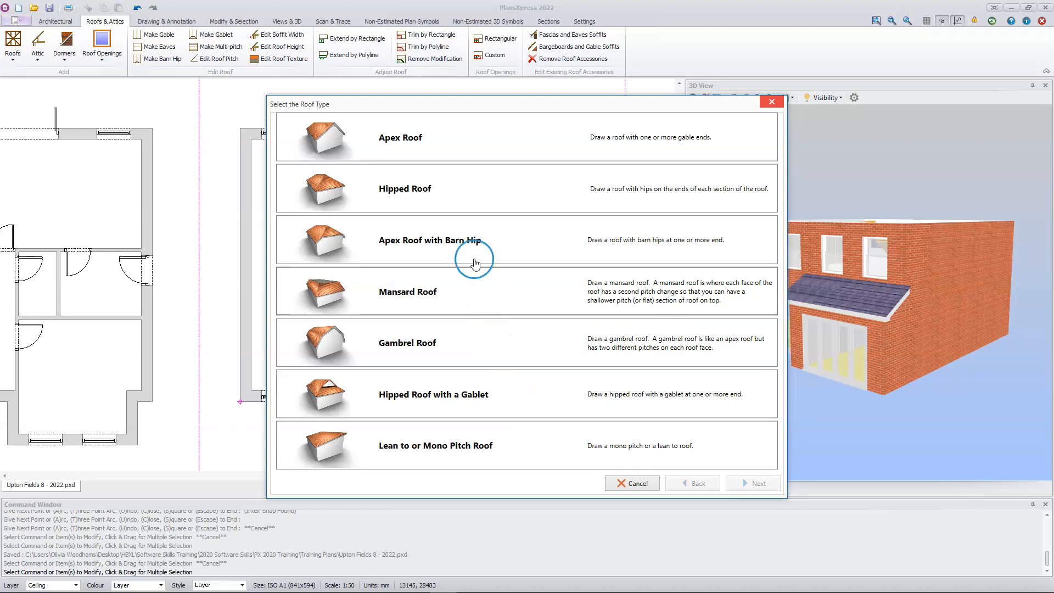
Step: Draw a rectangular apex roof over the main house between opposite outer wall corners, with the ridge running lengthwise, and add no additional items
click(448, 153)
double_click(448, 153)
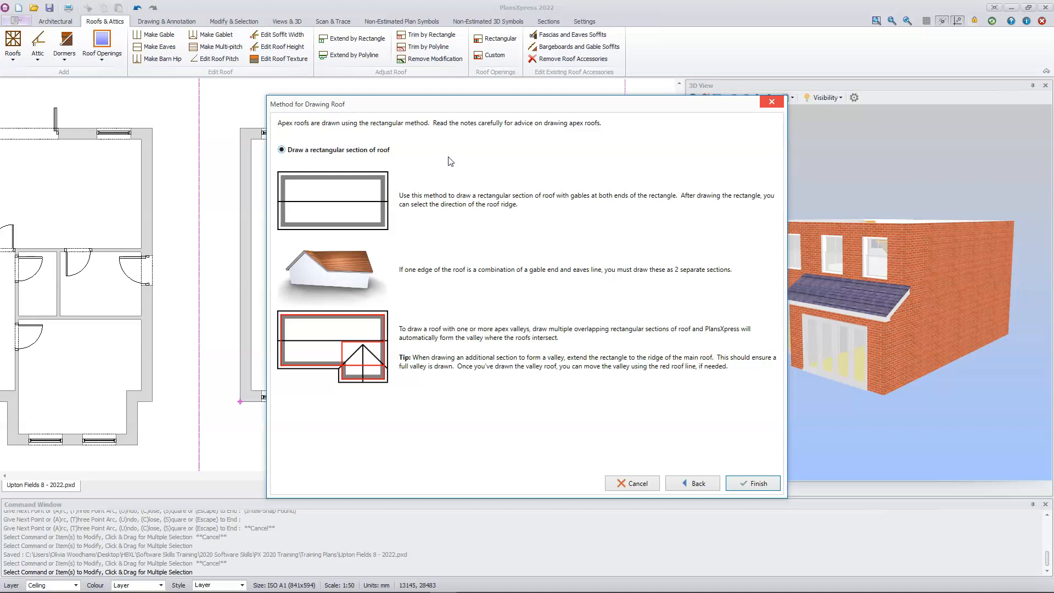
click(755, 483)
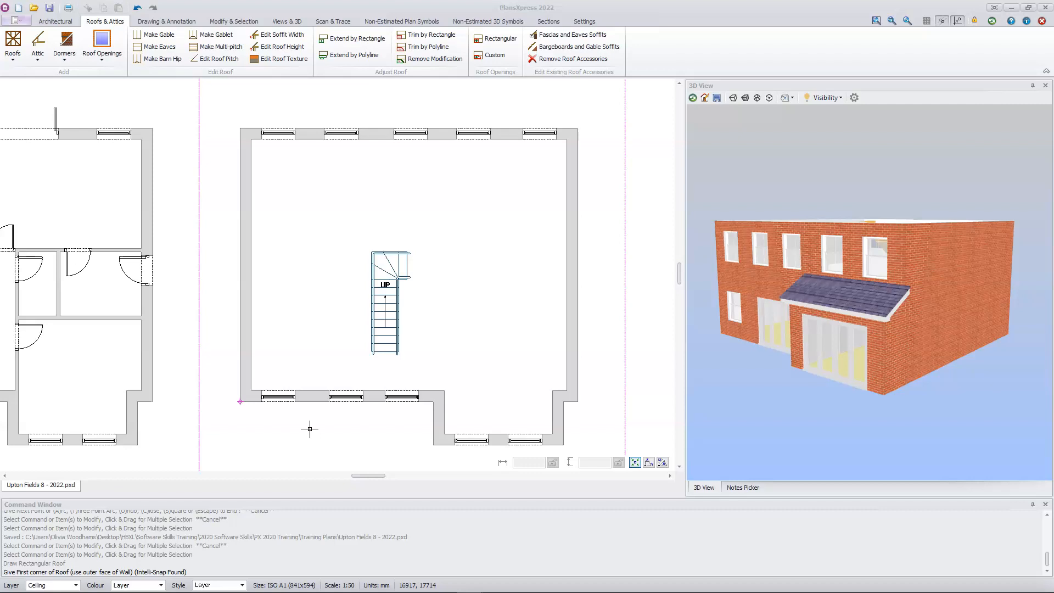
click(240, 401)
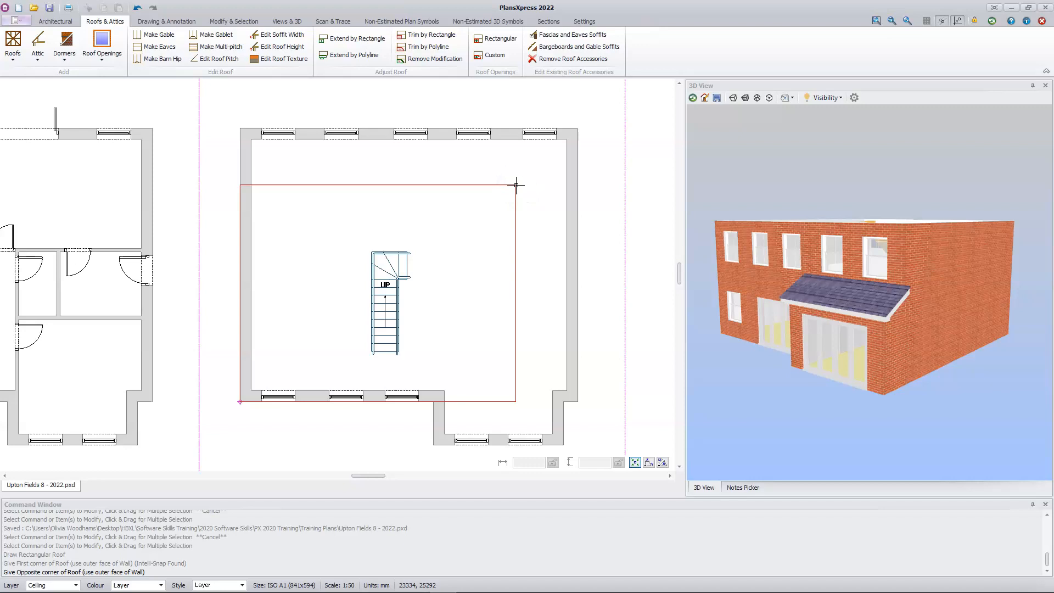
click(578, 130)
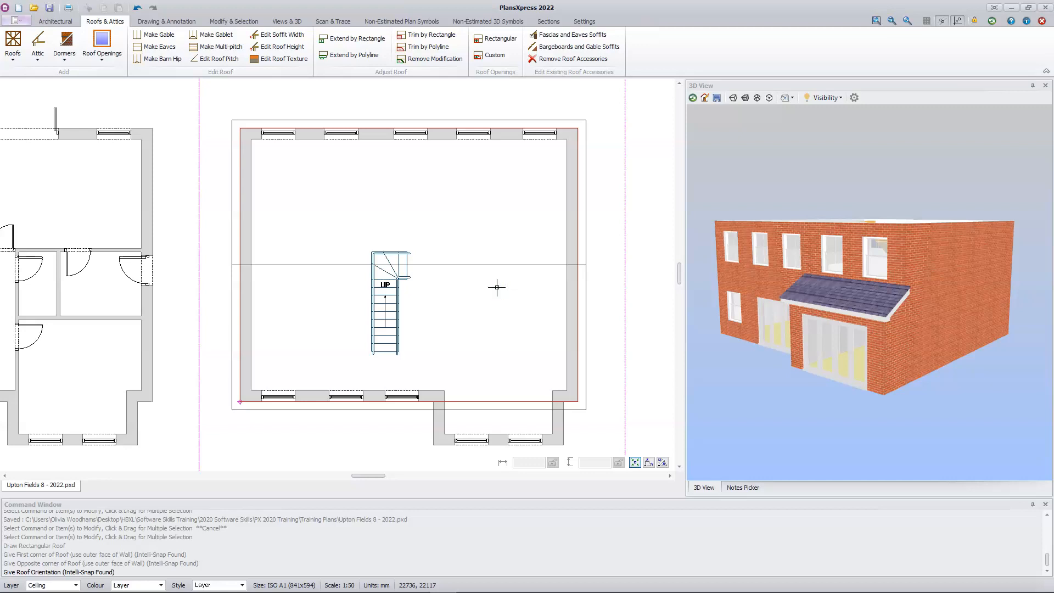
click(496, 286)
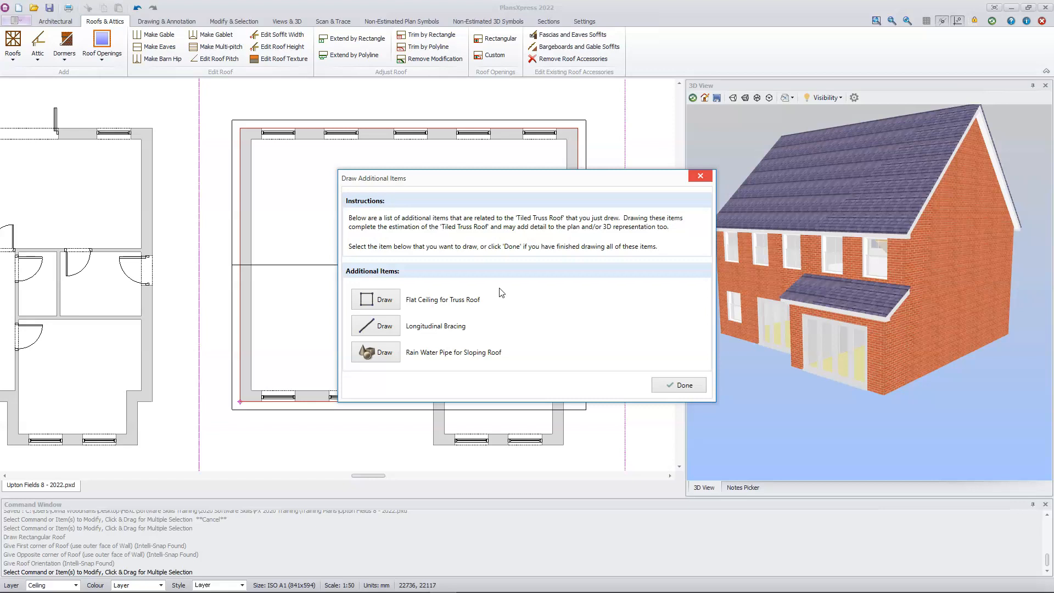
click(682, 387)
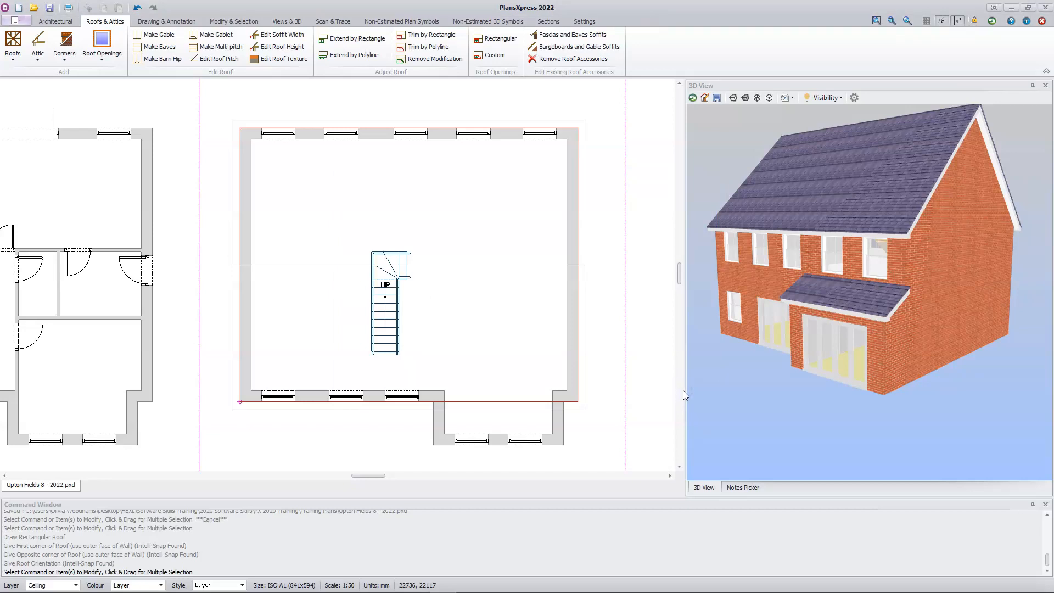
Step: Draw a second apex roof section from the front projection's outer corner up to the main ridge, with its gable facing the front
scroll(883, 357, down, 1)
drag(1005, 351, 706, 365)
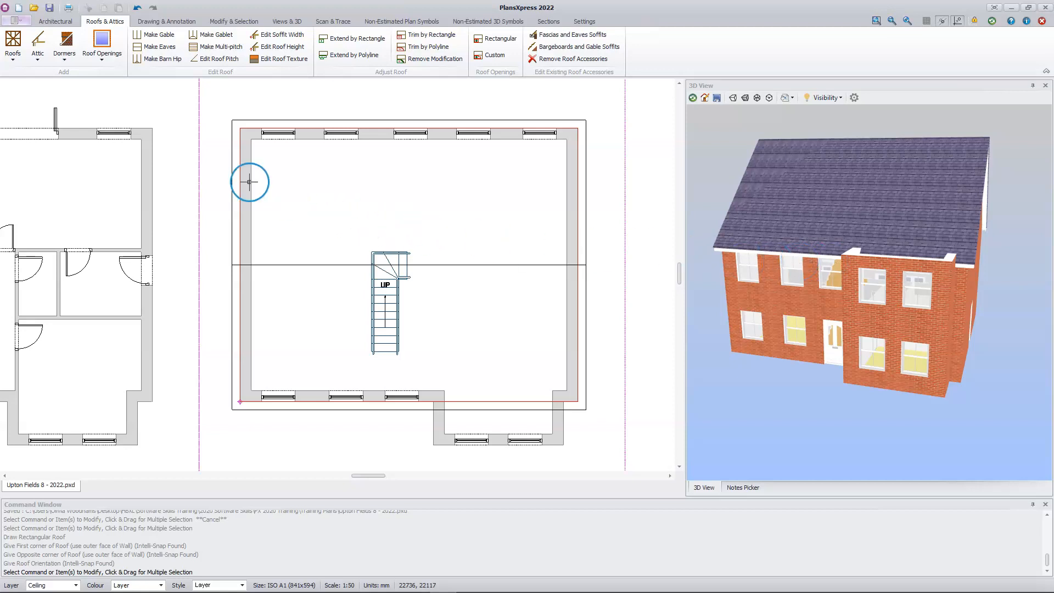
click(14, 41)
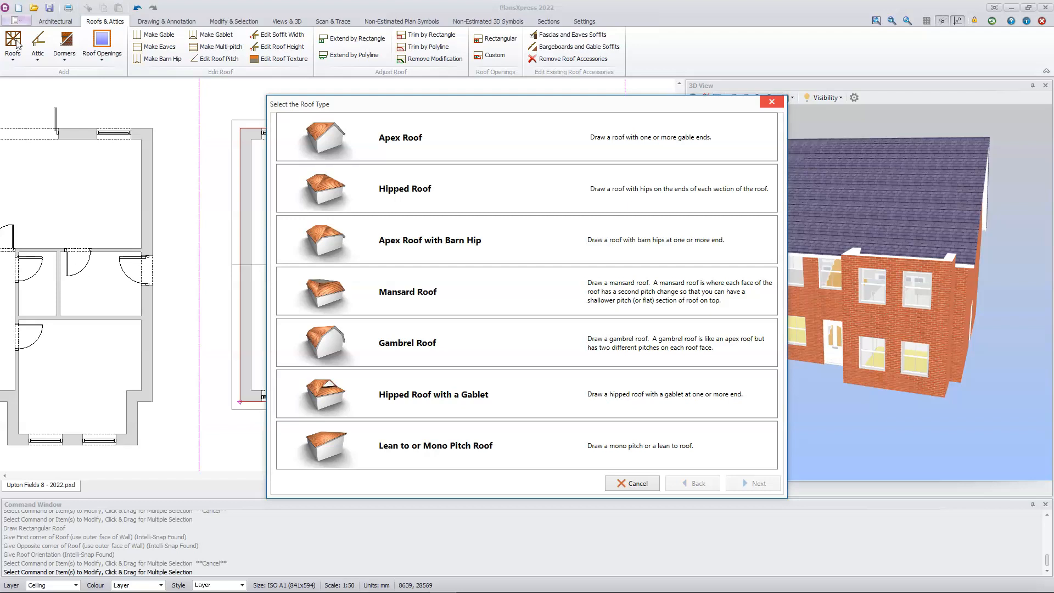
double_click(471, 143)
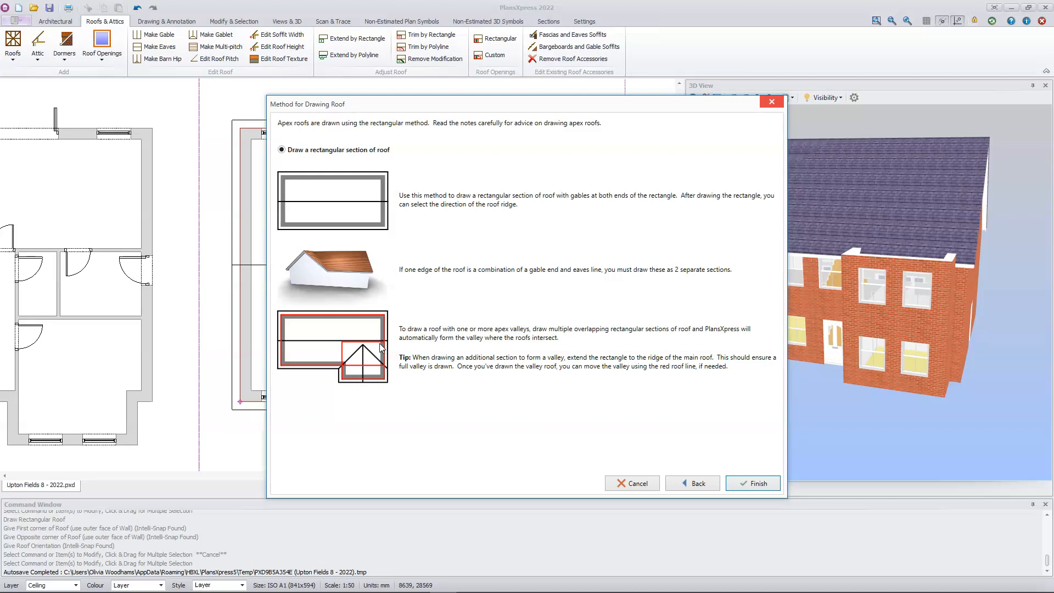
click(759, 484)
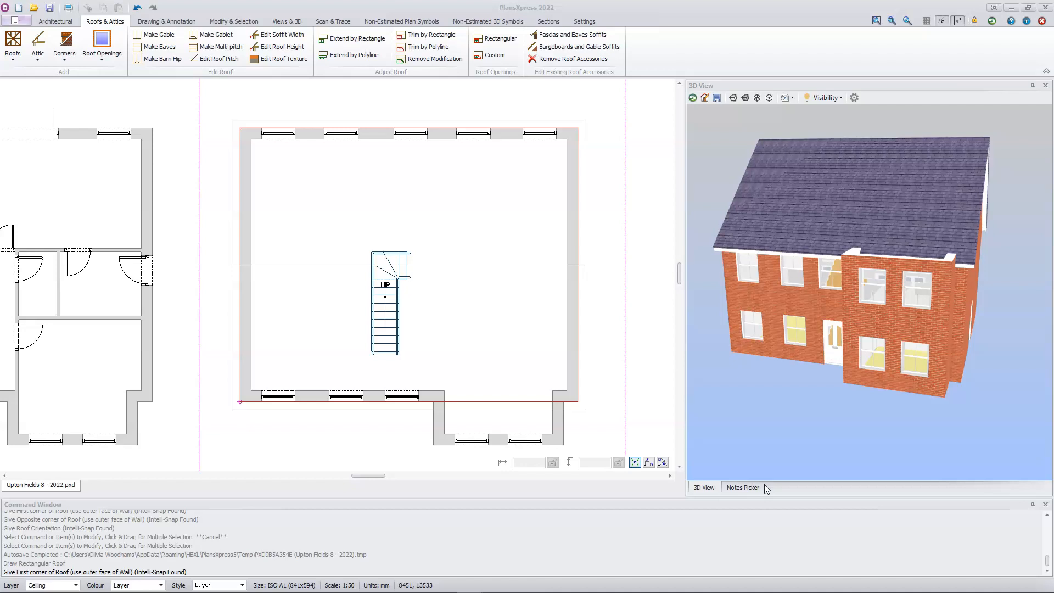
click(567, 446)
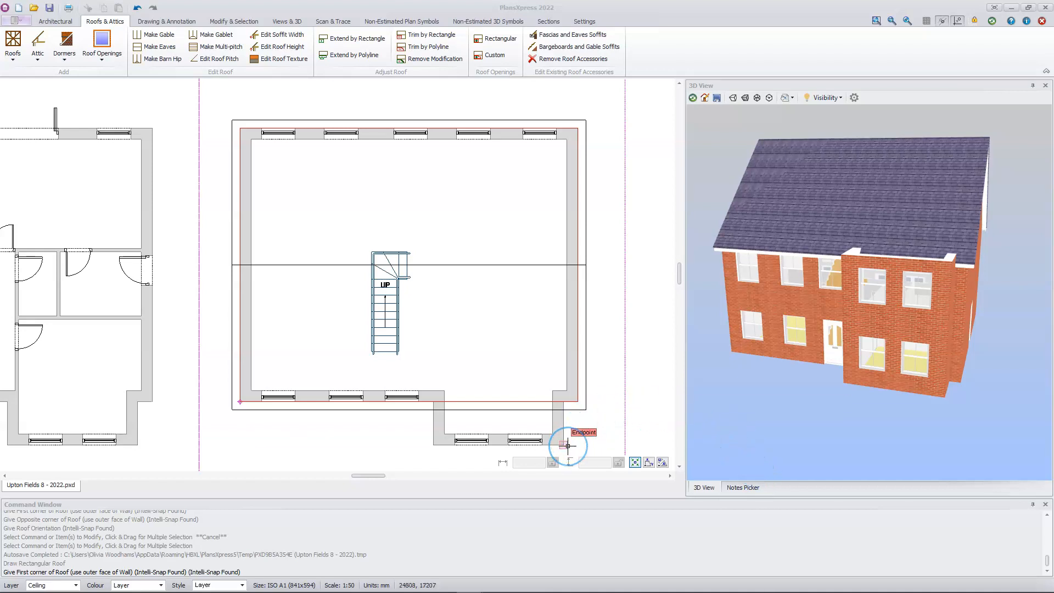
middle_drag(567, 446, 565, 407)
click(566, 407)
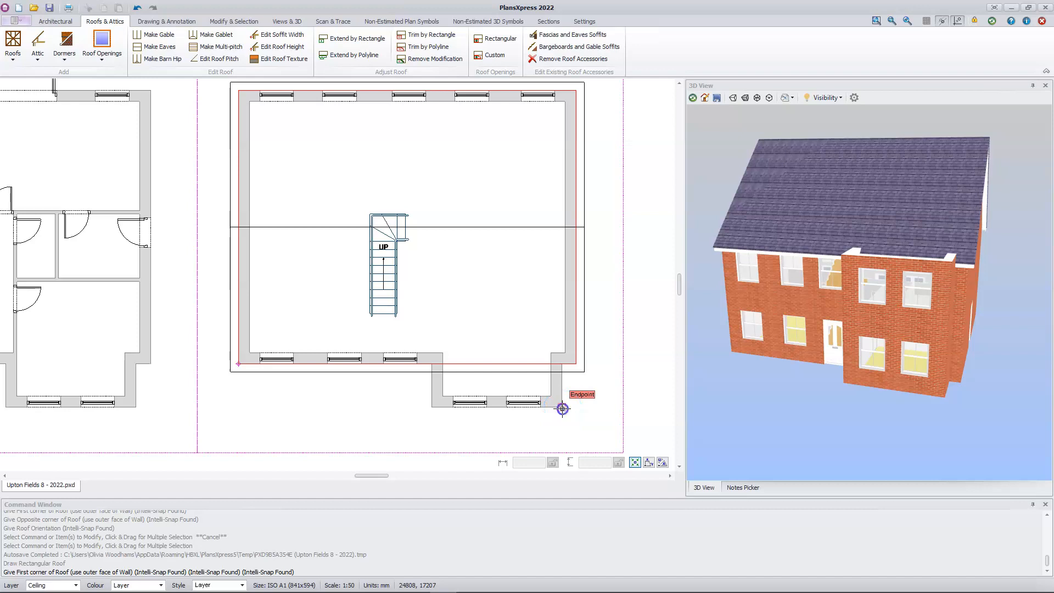
click(561, 407)
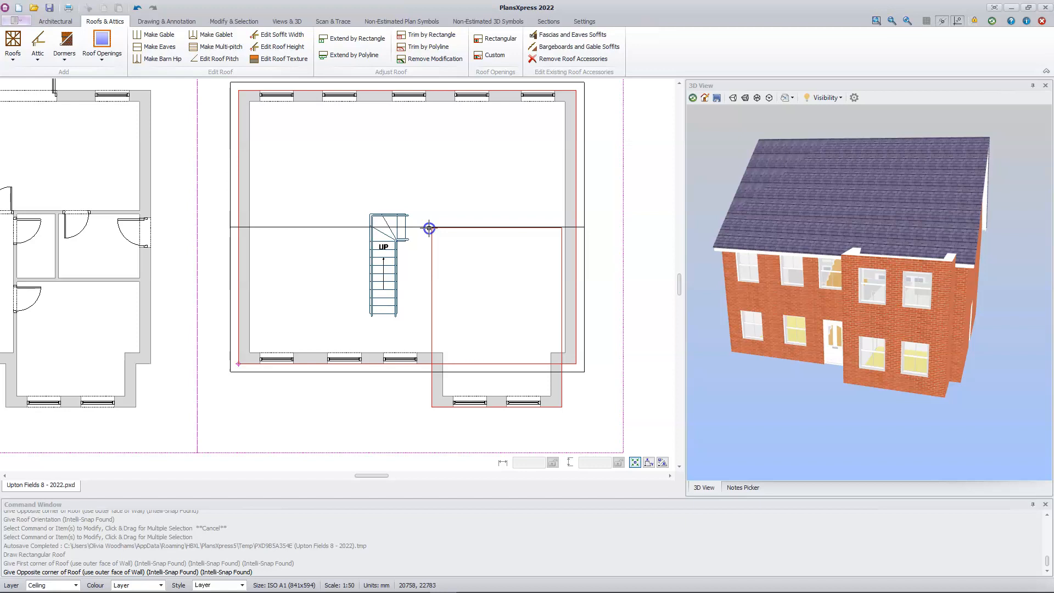
click(429, 228)
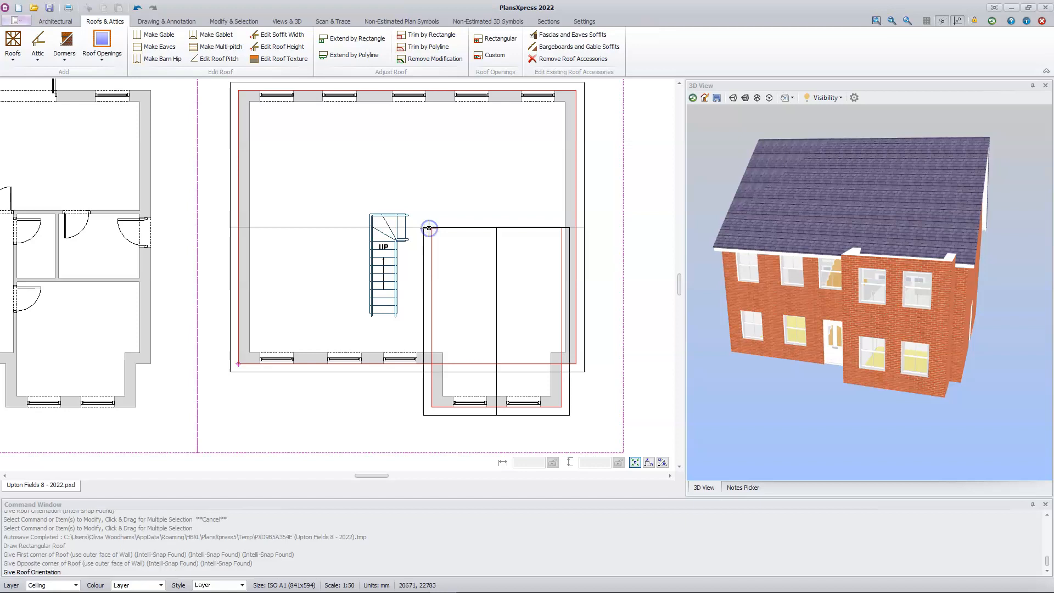
click(525, 373)
click(528, 251)
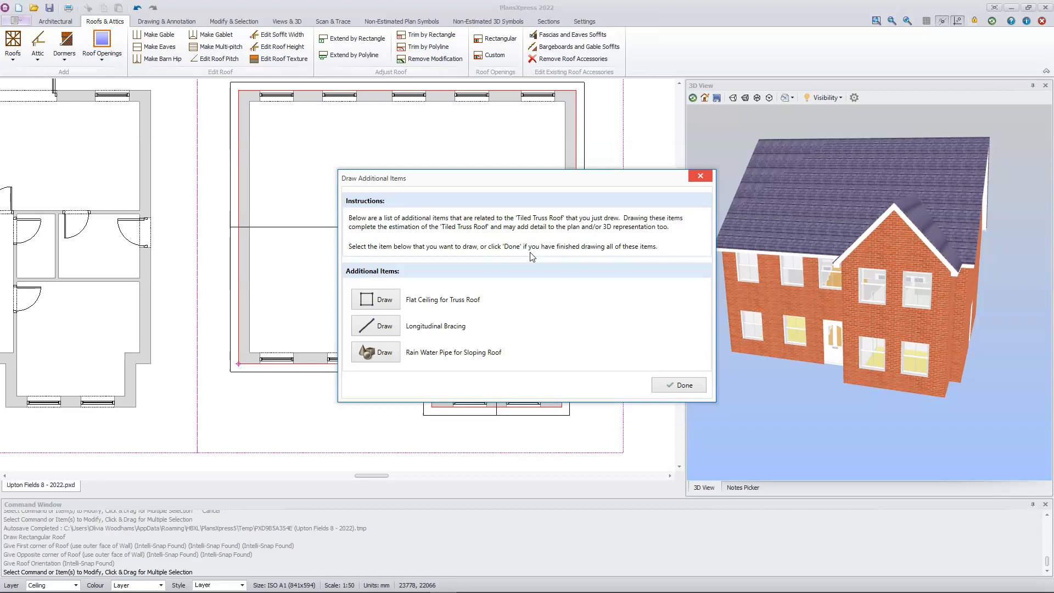
Step: Add a Flat Ceiling for Truss Roof with the ceiling height above floor level set to 2.475 m
click(523, 259)
click(479, 270)
click(384, 299)
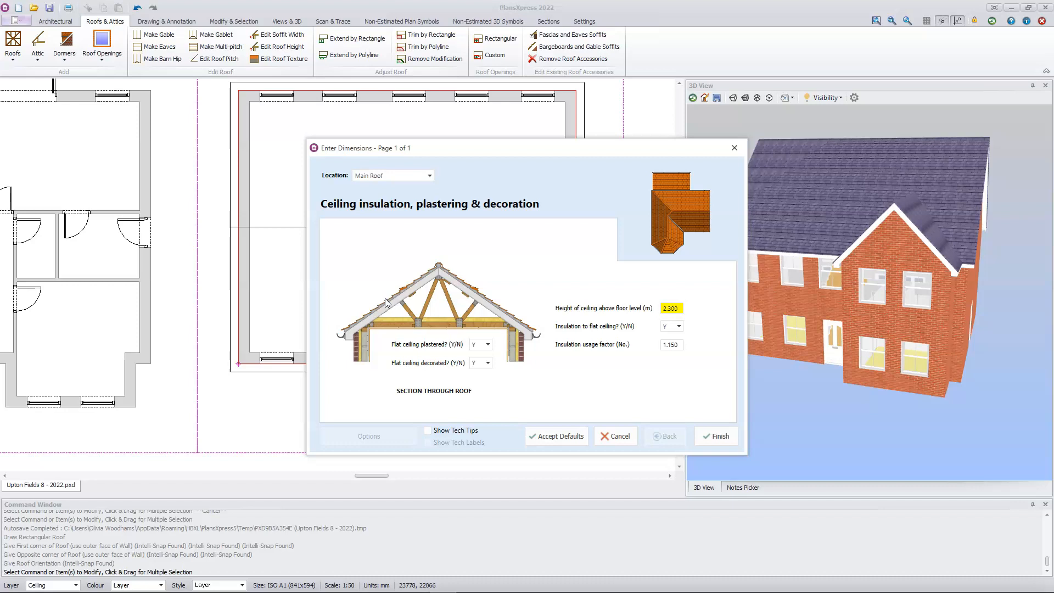
click(679, 308)
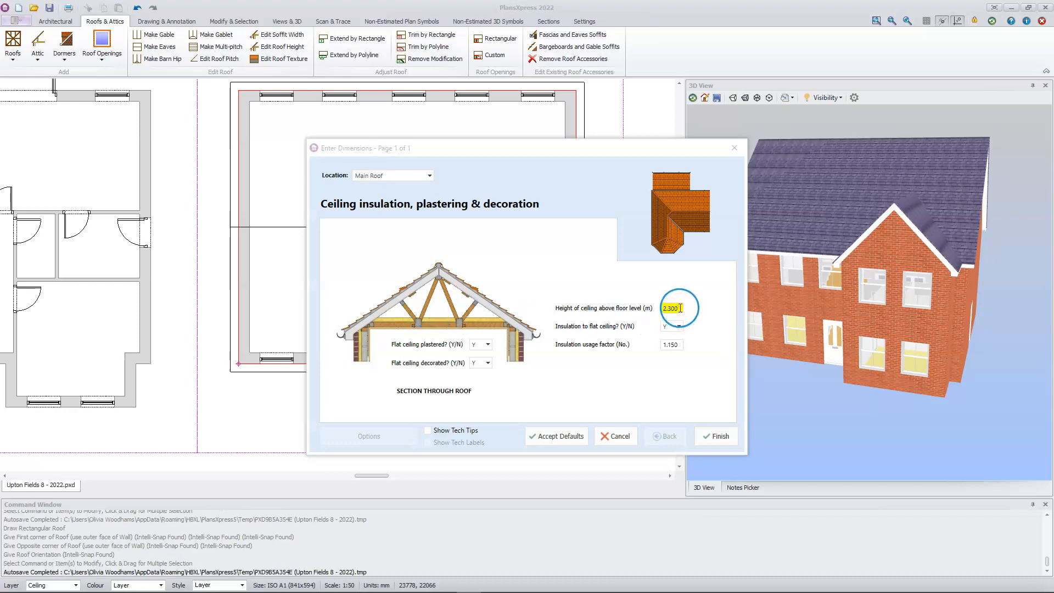
text(2.475)
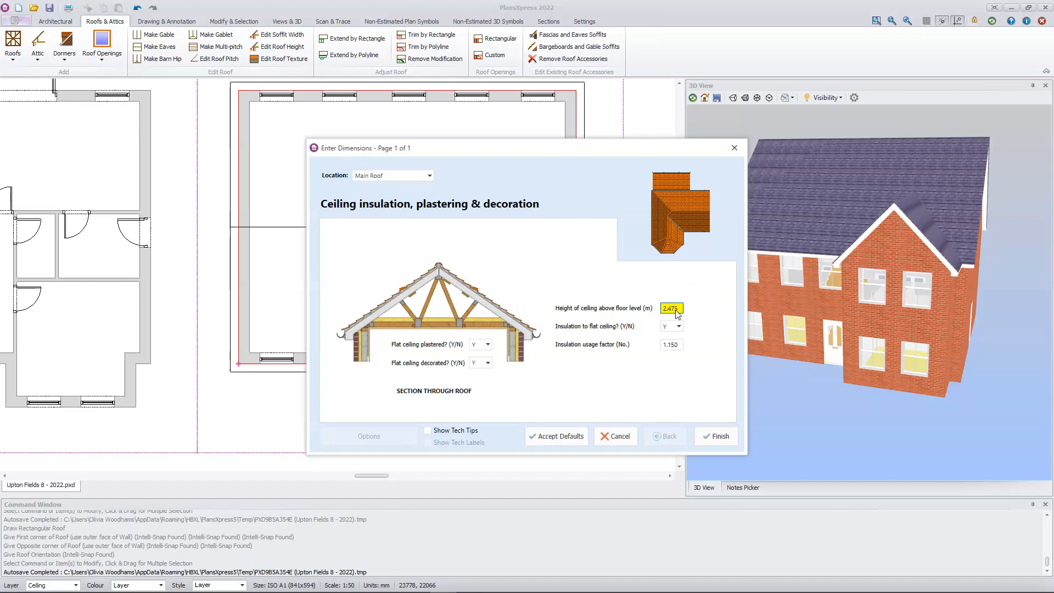
click(725, 434)
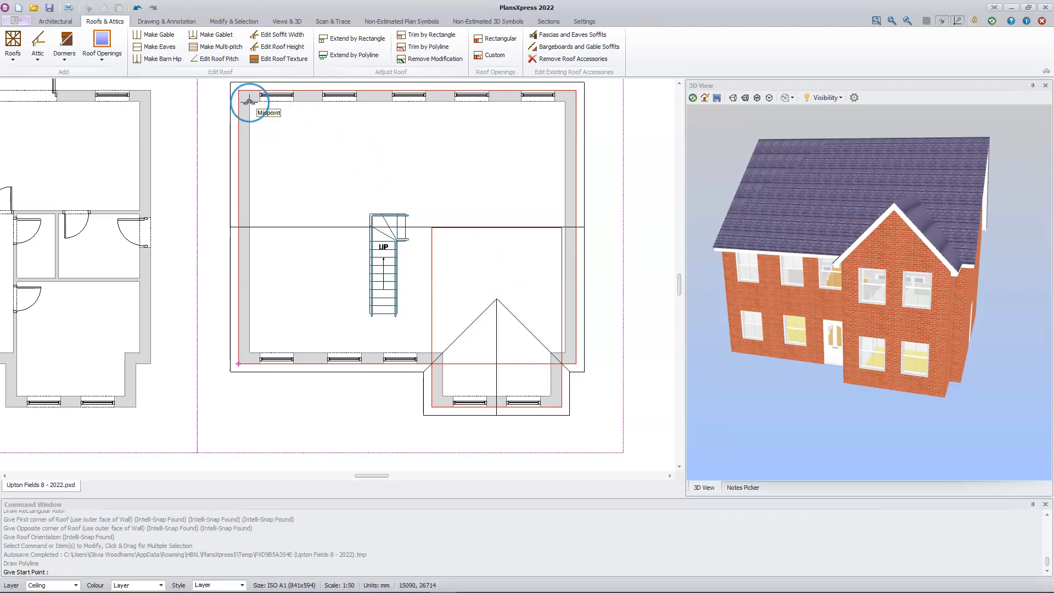
Step: Start the main ceiling outline at the rear-left inner wall corner, through the rear-right corner, to the right wall's inner front corner
scroll(250, 100, up, 1)
scroll(250, 100, up, 1)
click(250, 101)
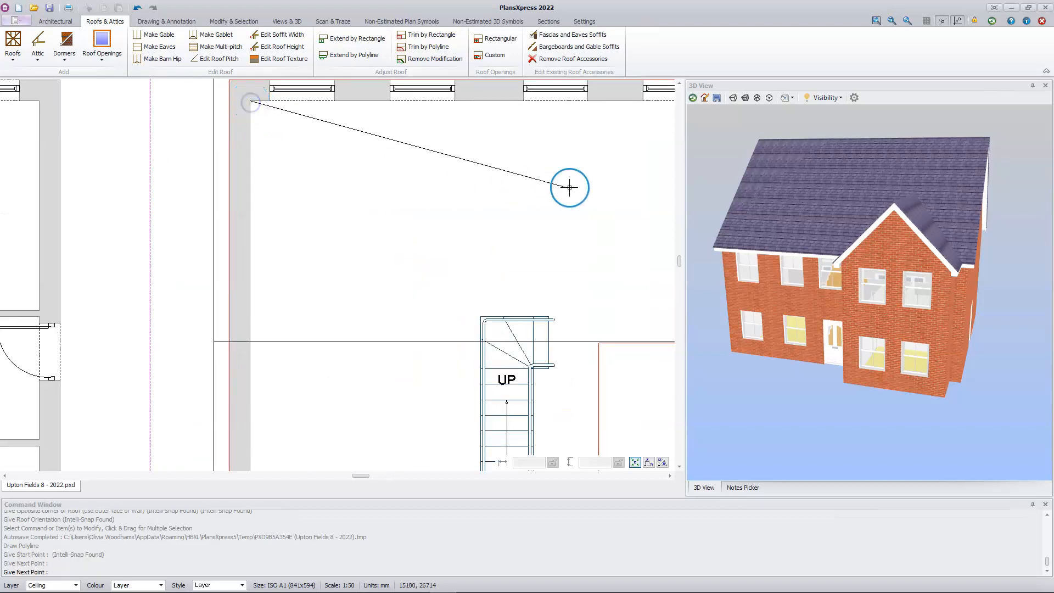
middle_drag(646, 188, 262, 234)
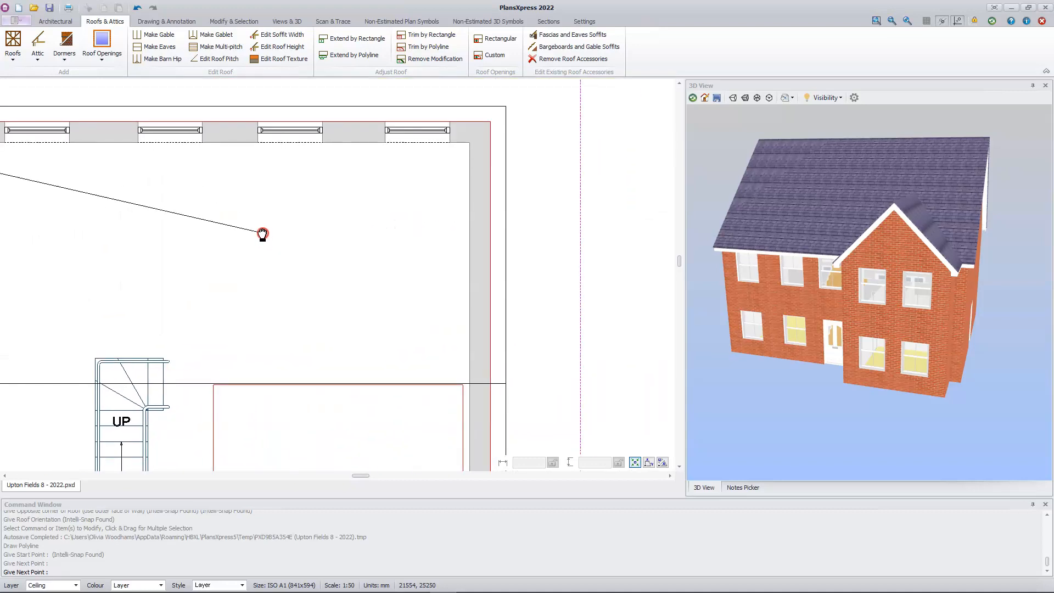
click(469, 143)
middle_drag(419, 282, 491, 43)
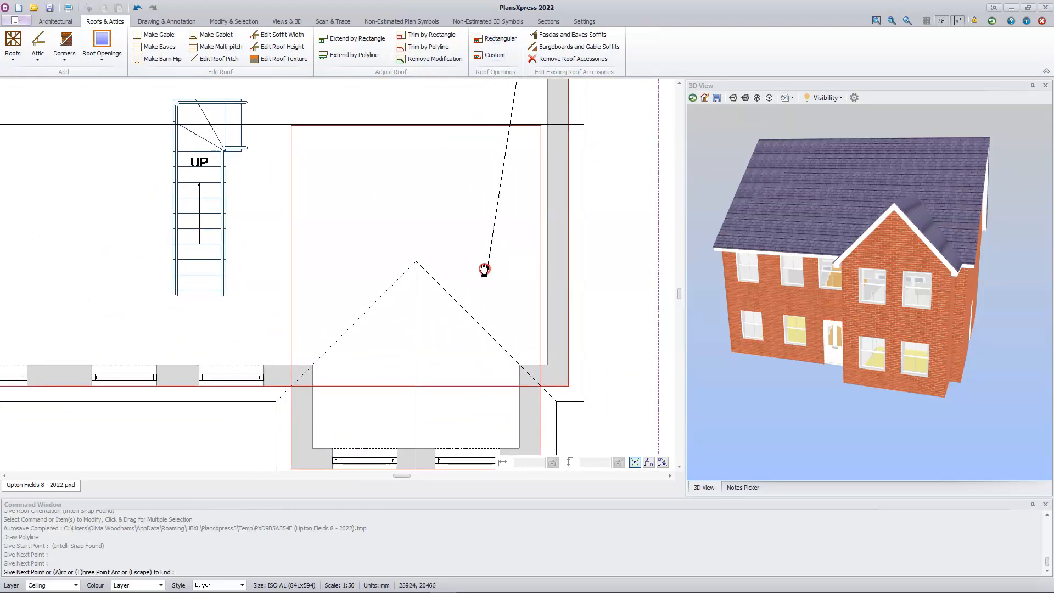
middle_drag(484, 269, 508, 158)
scroll(574, 249, up, 2)
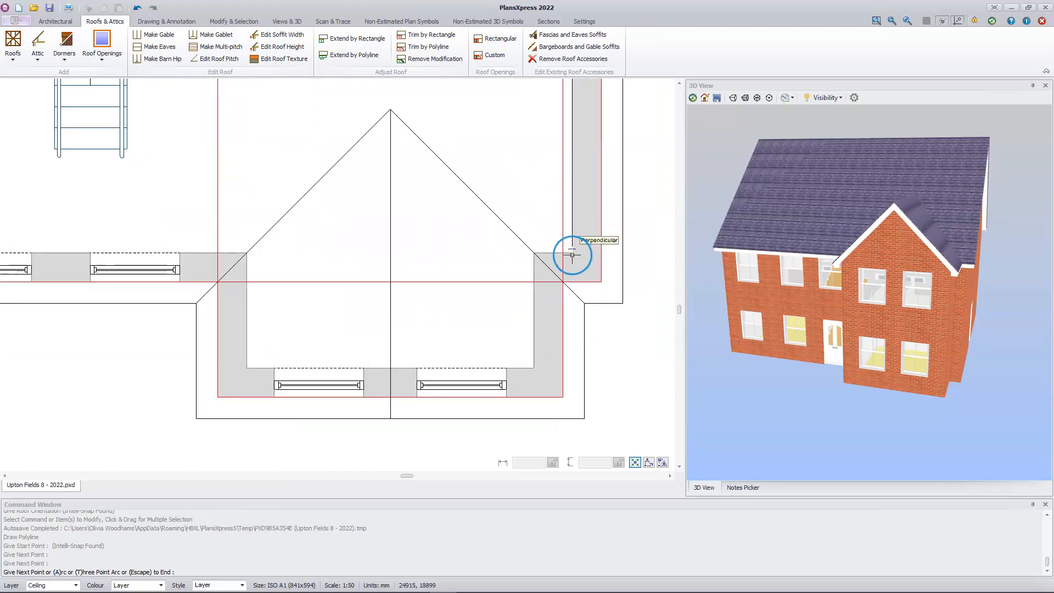
click(572, 255)
Step: Continue the main ceiling outline to the front-left inner wall corner, close it at its start point and finish the polyline
middle_drag(245, 134, 598, 193)
middle_drag(177, 249, 303, 257)
scroll(252, 272, up, 1)
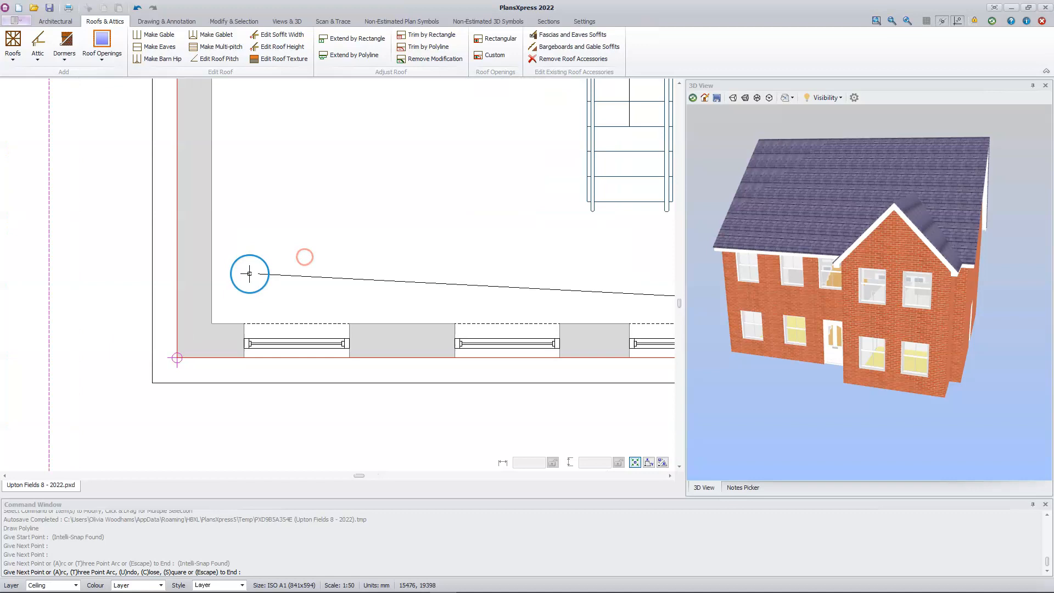
click(211, 323)
scroll(508, 151, down, 4)
middle_drag(442, 159, 294, 471)
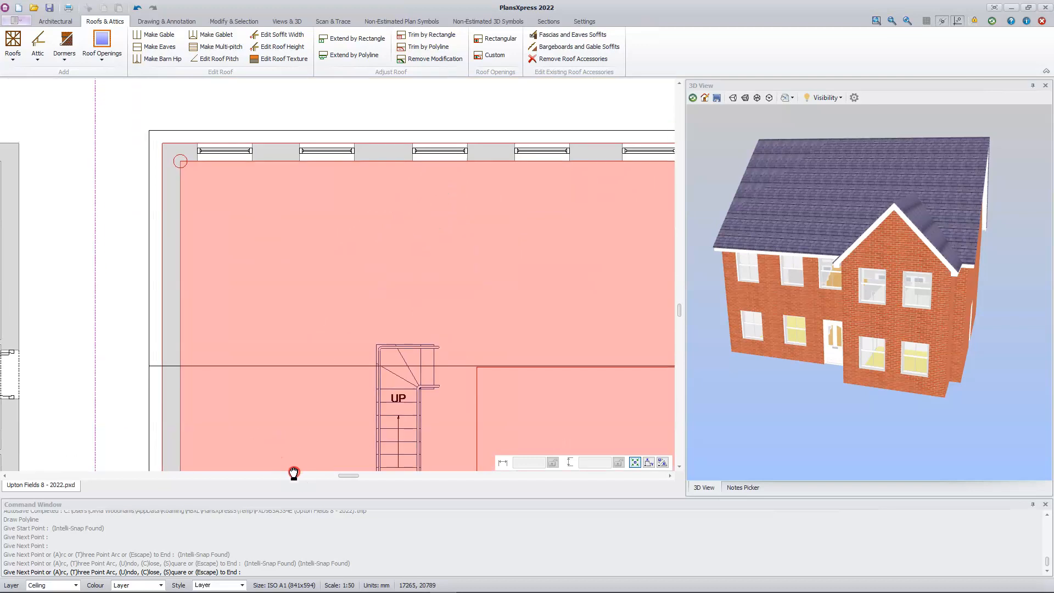
scroll(180, 162, up, 1)
scroll(180, 162, up, 1)
click(181, 162)
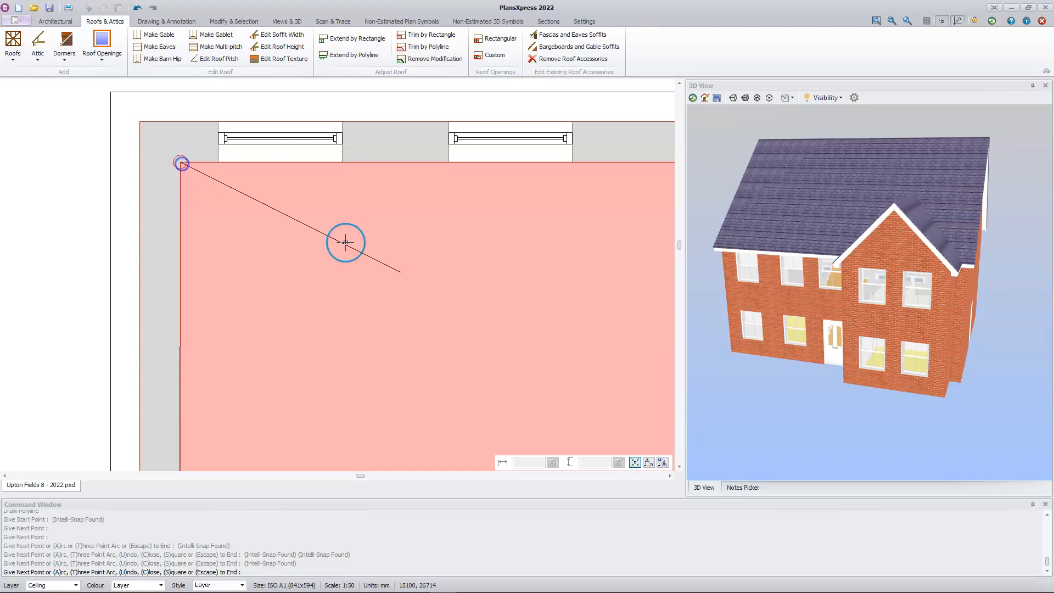
key(Escape)
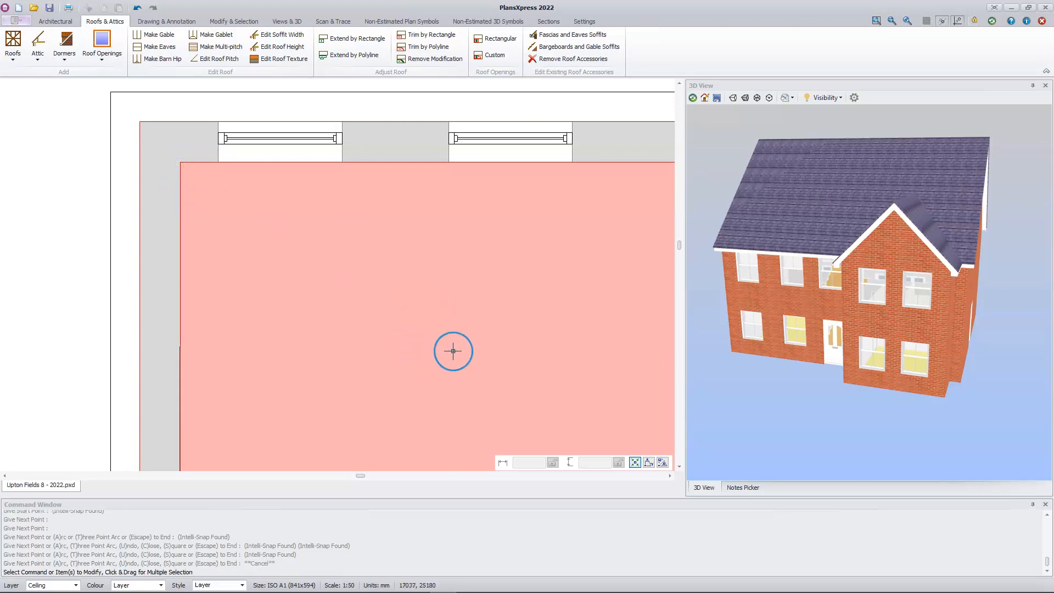
Step: Add another Flat Ceiling for Truss Roof on the Main Roof and accept its height, insulation, plastering and decoration settings
scroll(478, 314, down, 1)
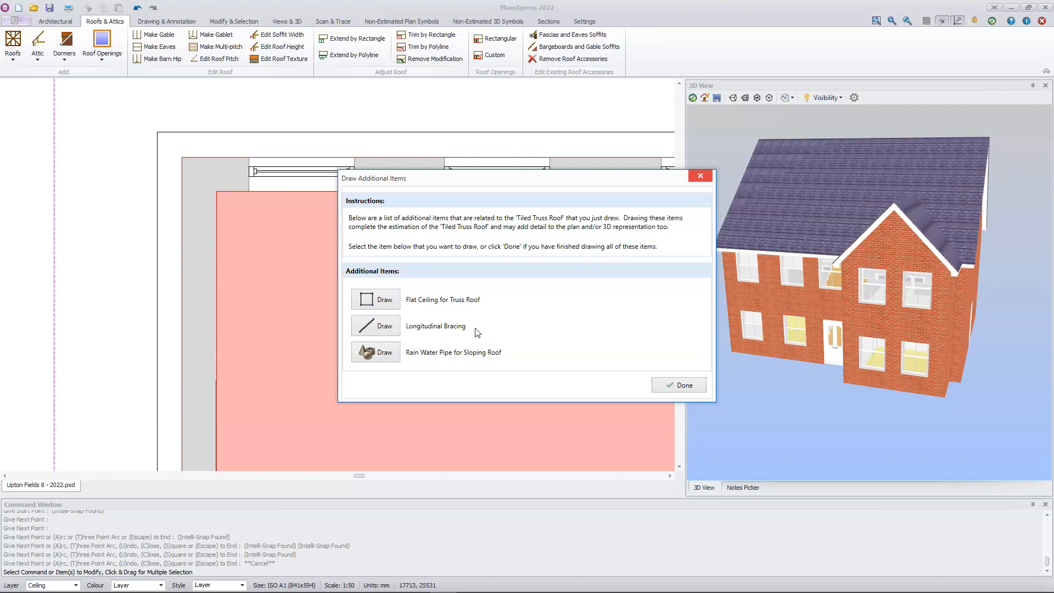
click(391, 308)
click(383, 300)
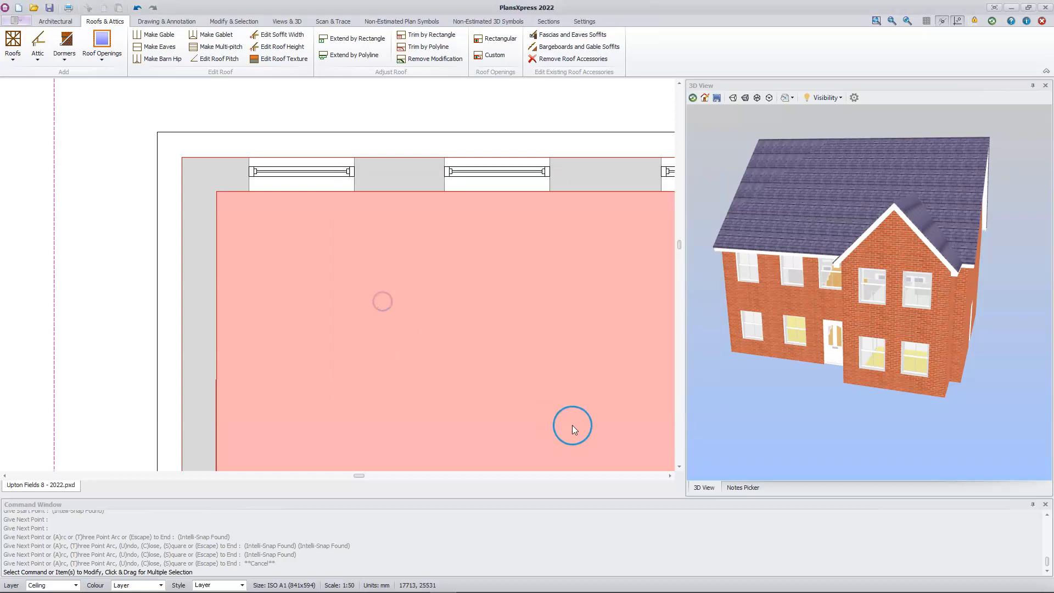
click(572, 425)
click(669, 306)
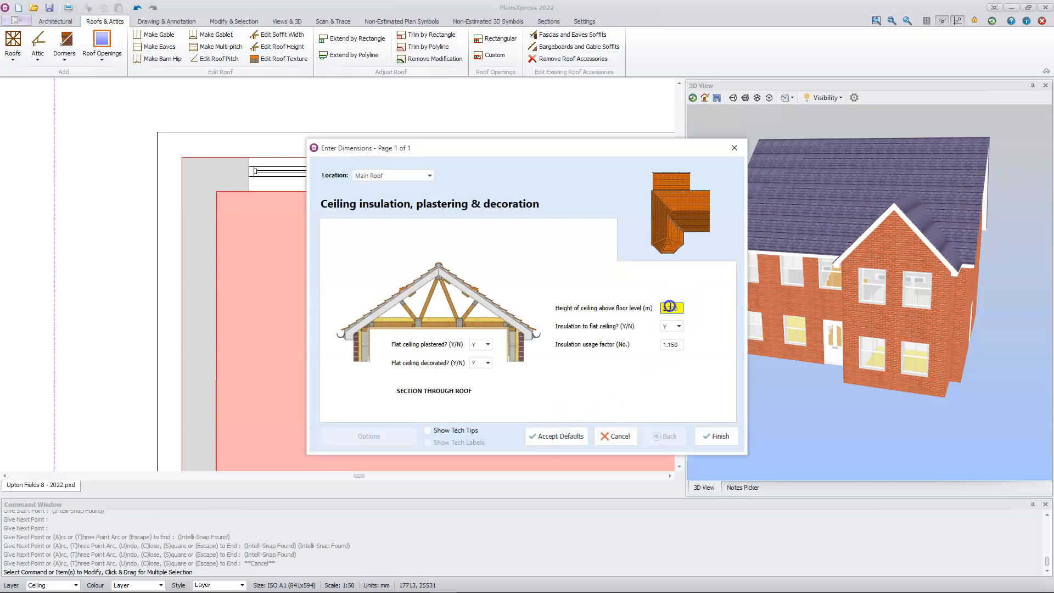
click(714, 330)
click(665, 308)
click(706, 378)
click(716, 438)
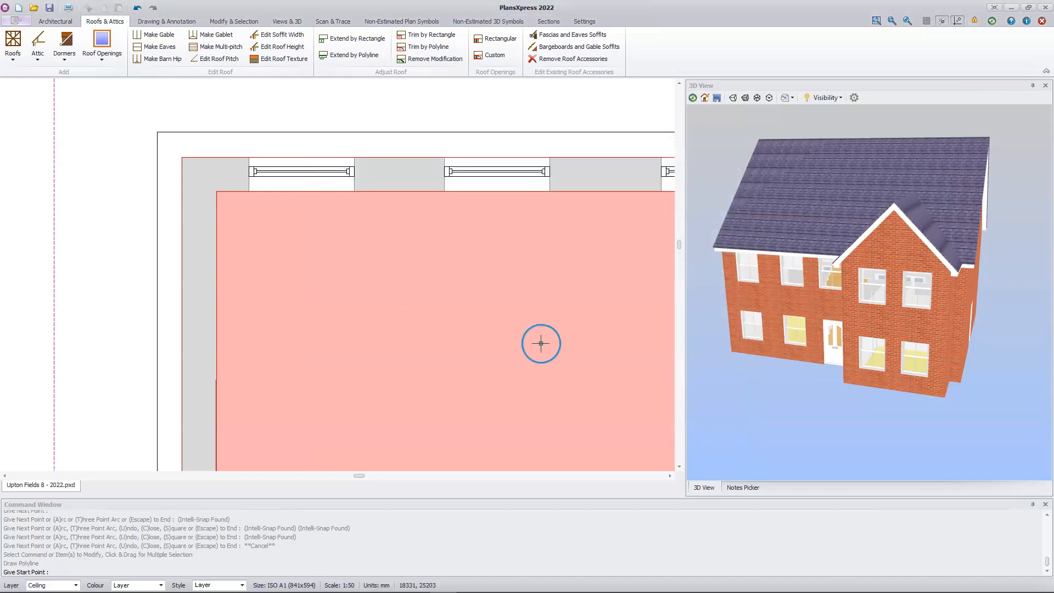
Step: Start the front projection's ceiling outline at its rear-left inner corner, through the rear-right corner, to the front-right inner corner
scroll(539, 342, down, 3)
middle_drag(573, 365, 369, 222)
middle_drag(609, 396, 540, 225)
scroll(502, 266, up, 5)
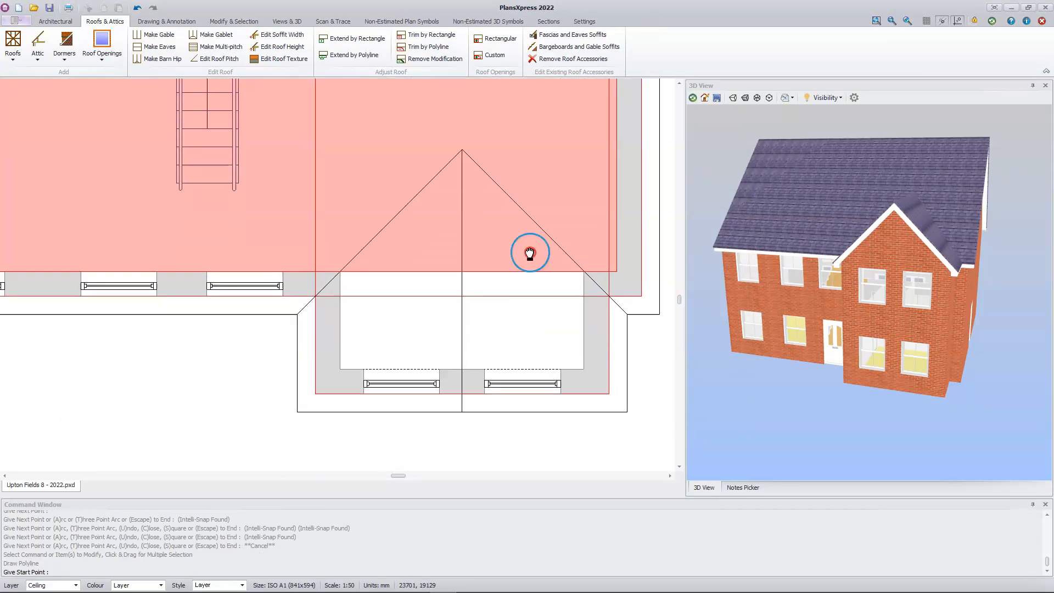
click(314, 261)
click(602, 260)
scroll(602, 375, up, 2)
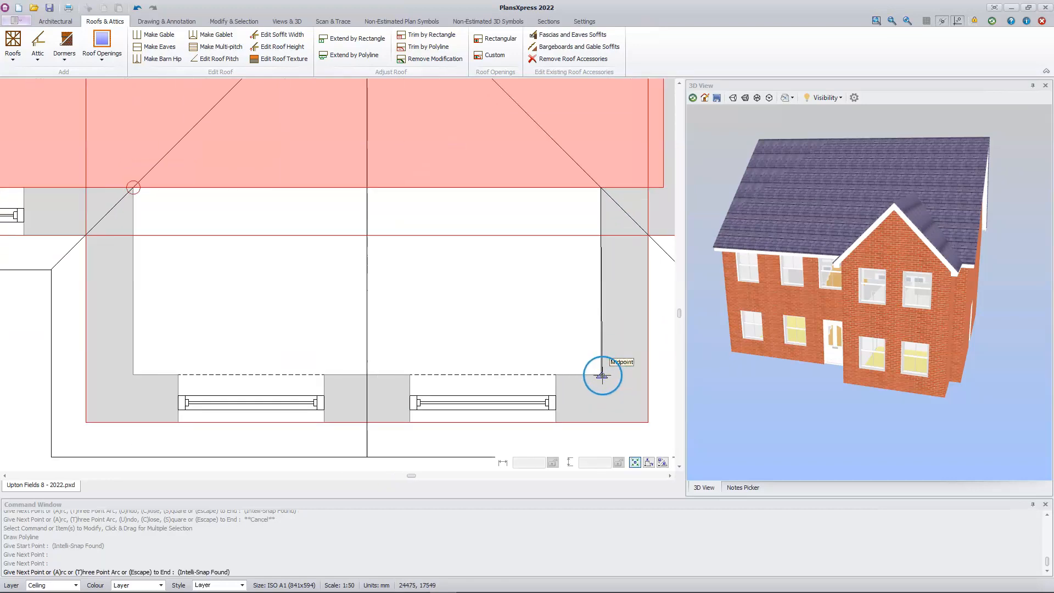
scroll(599, 374, up, 2)
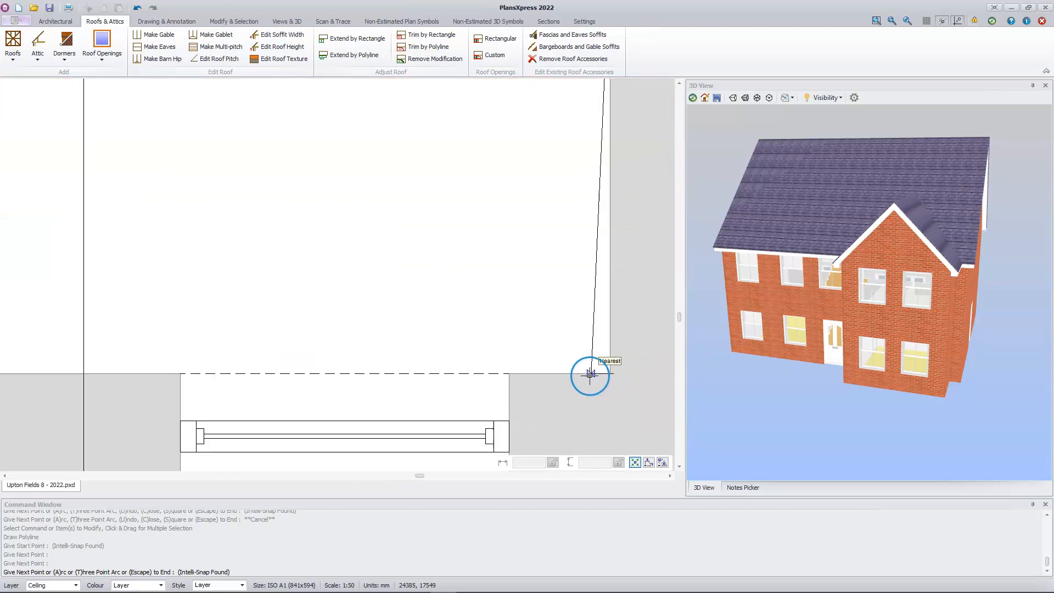
scroll(607, 376, up, 3)
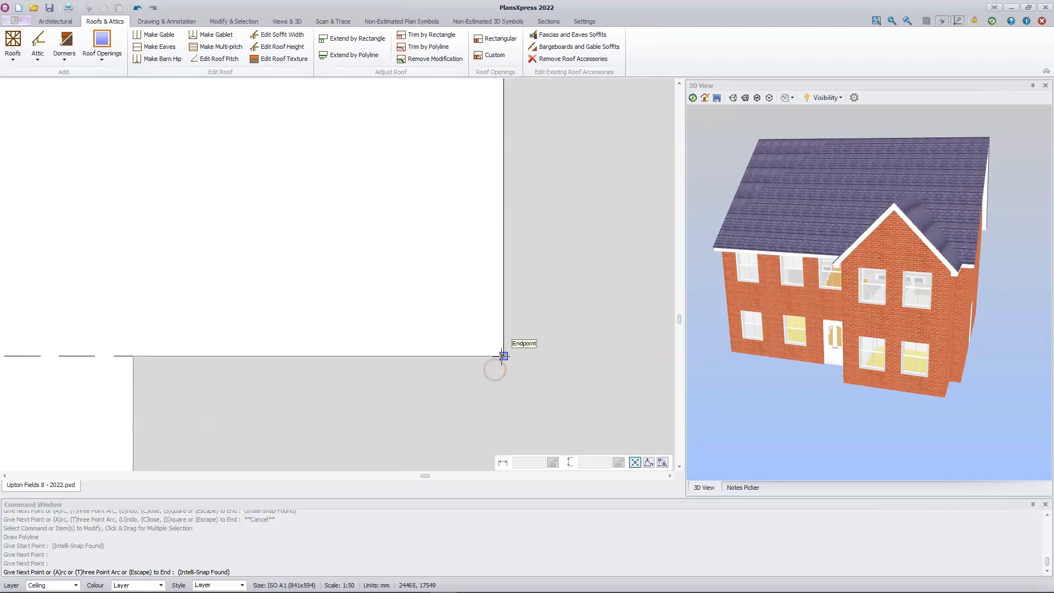
click(495, 363)
Step: Close the projection's ceiling outline through its front-left inner corner back to the start, and add no further roof items
scroll(352, 271, down, 3)
scroll(219, 199, down, 3)
middle_drag(210, 194, 661, 356)
scroll(380, 273, down, 4)
scroll(242, 236, down, 3)
middle_drag(88, 221, 184, 248)
scroll(235, 365, up, 3)
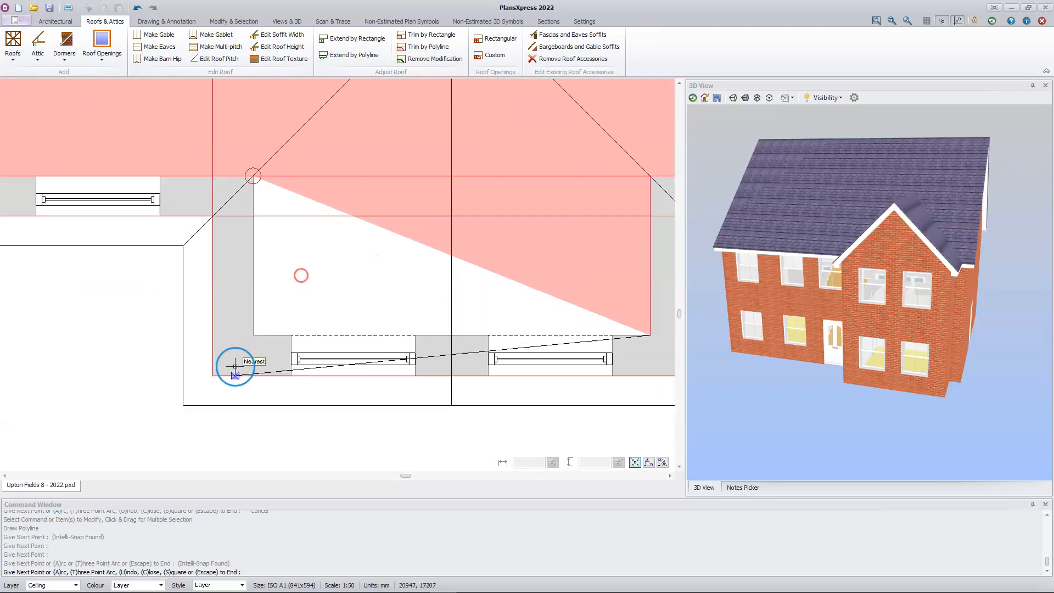
click(264, 317)
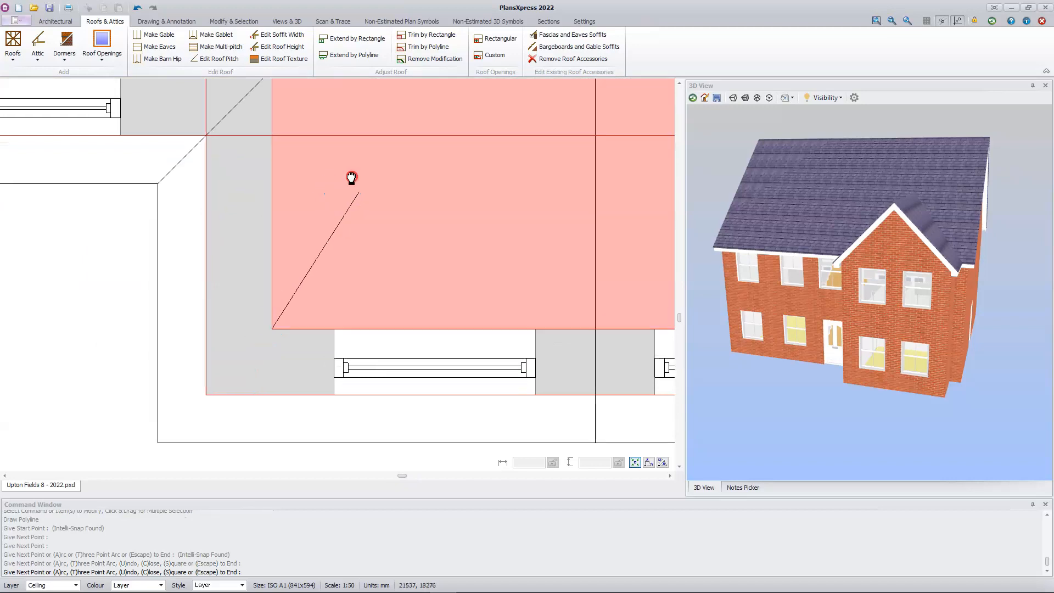
middle_drag(332, 162, 315, 358)
click(247, 252)
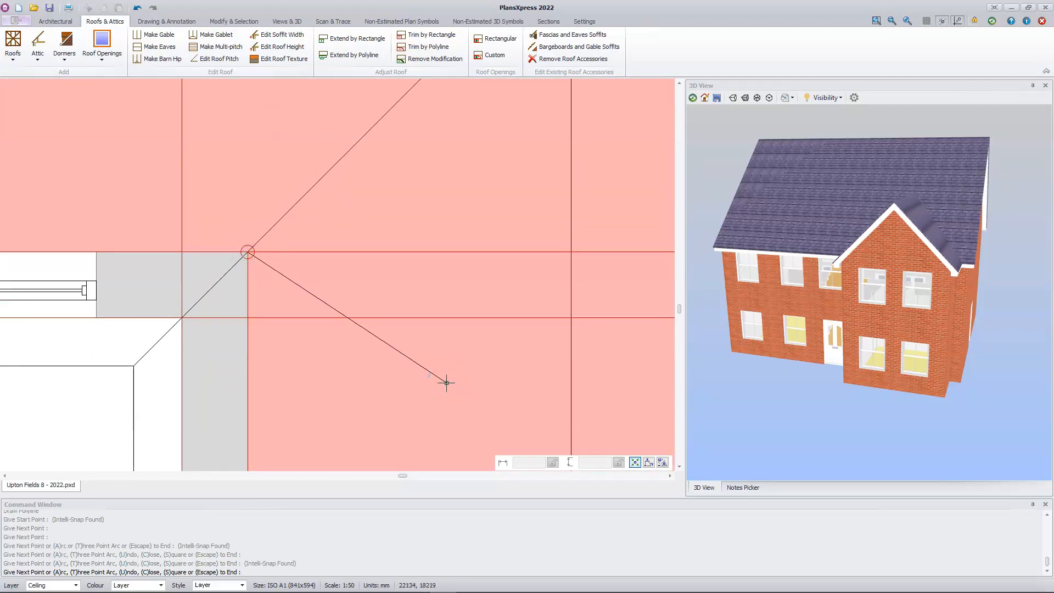
key(Escape)
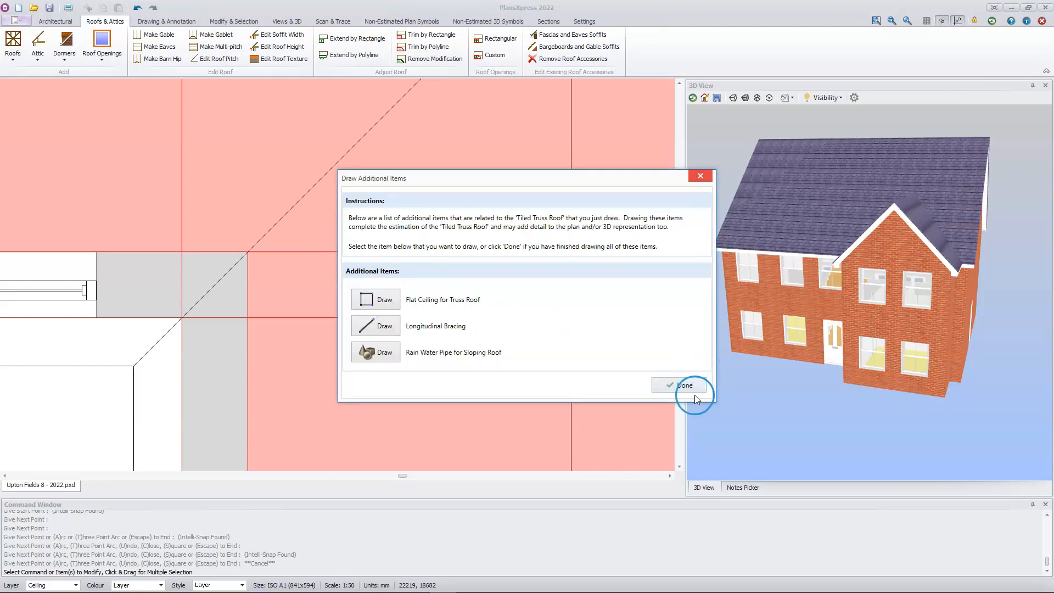
click(684, 384)
Step: Stretch the front gable roof's rear edge forward past the valley apex and inspect its junction with the main roof in 3D
scroll(530, 308, down, 6)
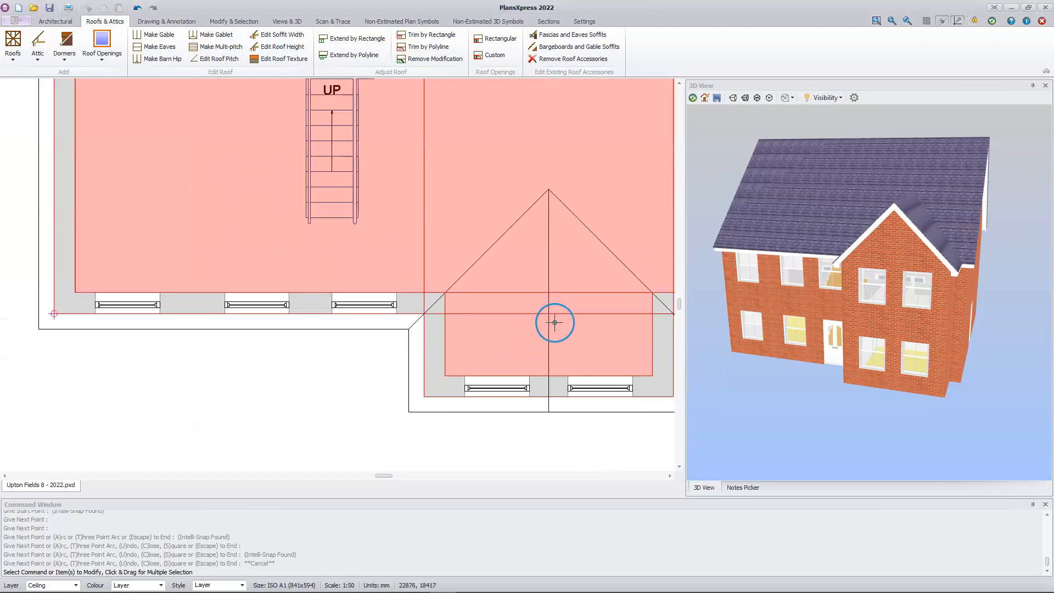
scroll(530, 314, down, 4)
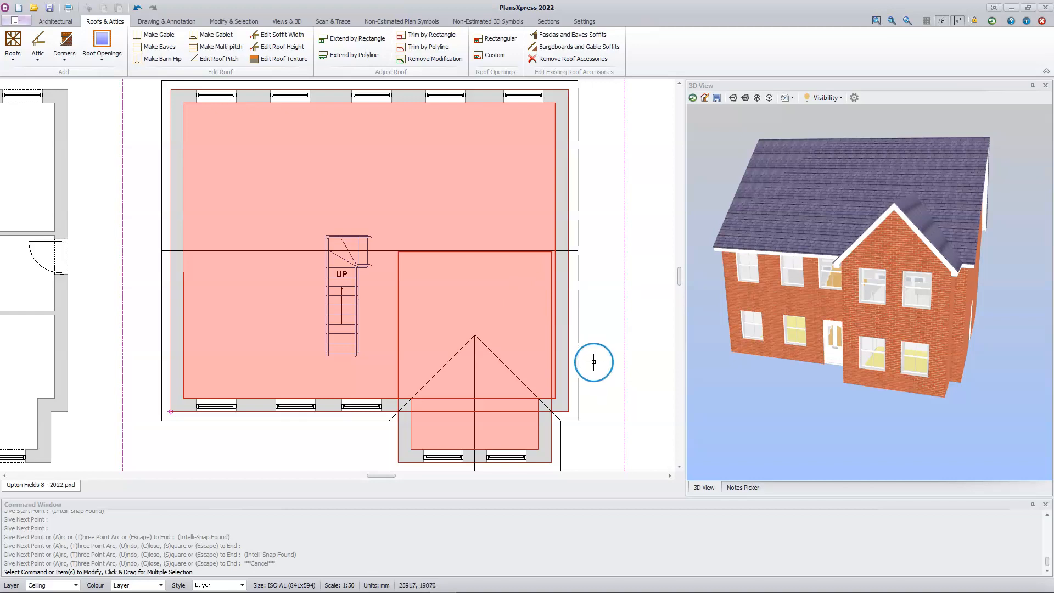
scroll(597, 376, up, 1)
middle_drag(597, 376, 638, 304)
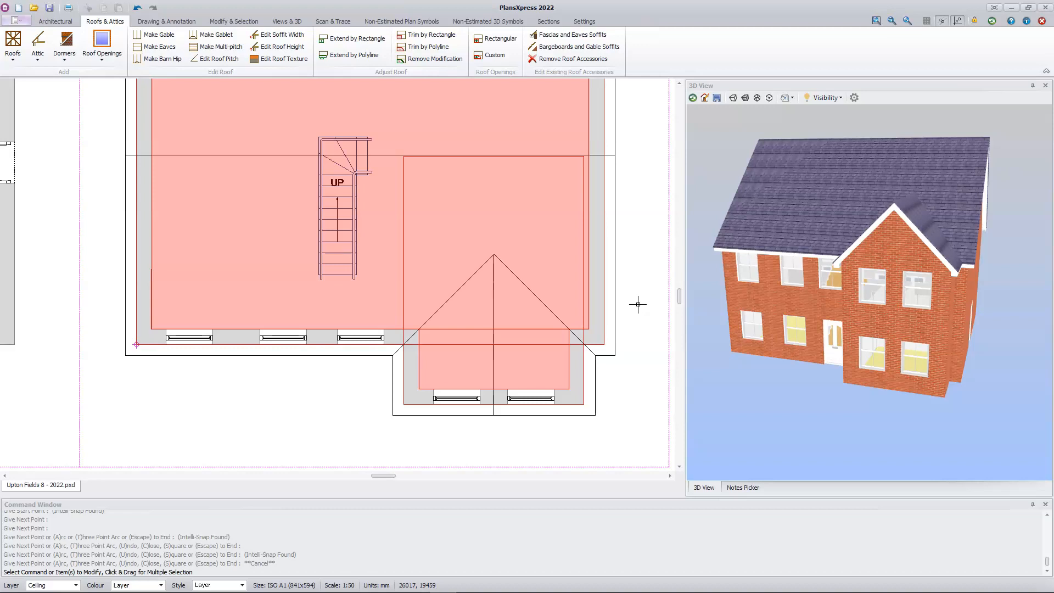
click(404, 176)
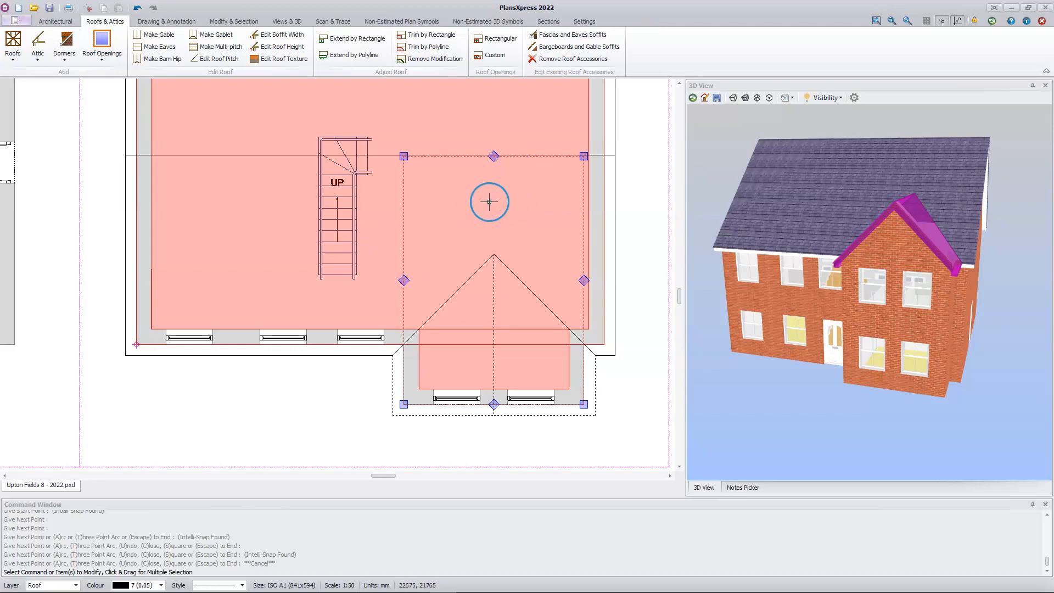
click(494, 156)
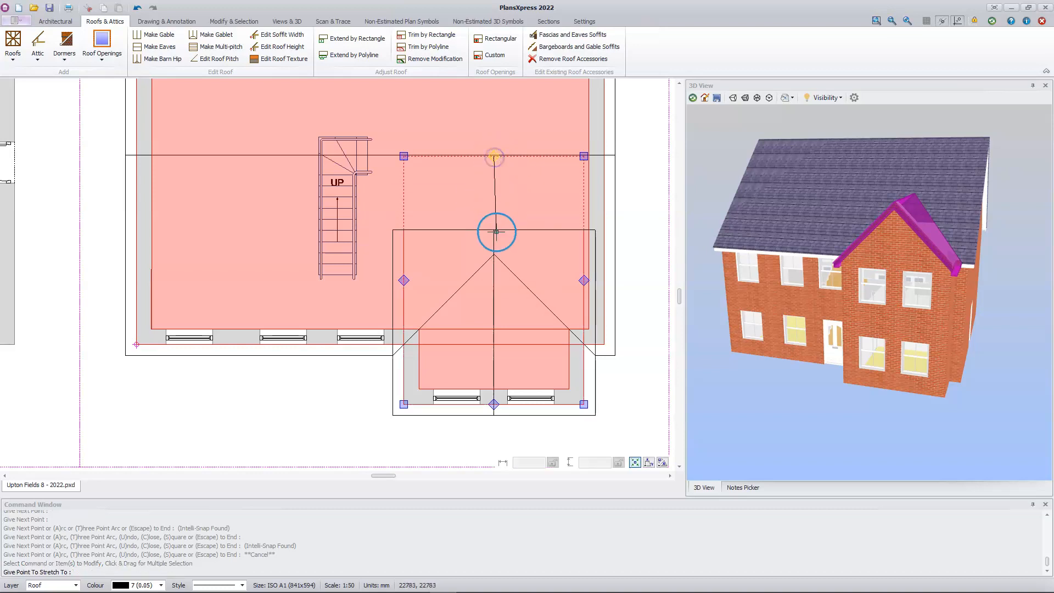
click(495, 289)
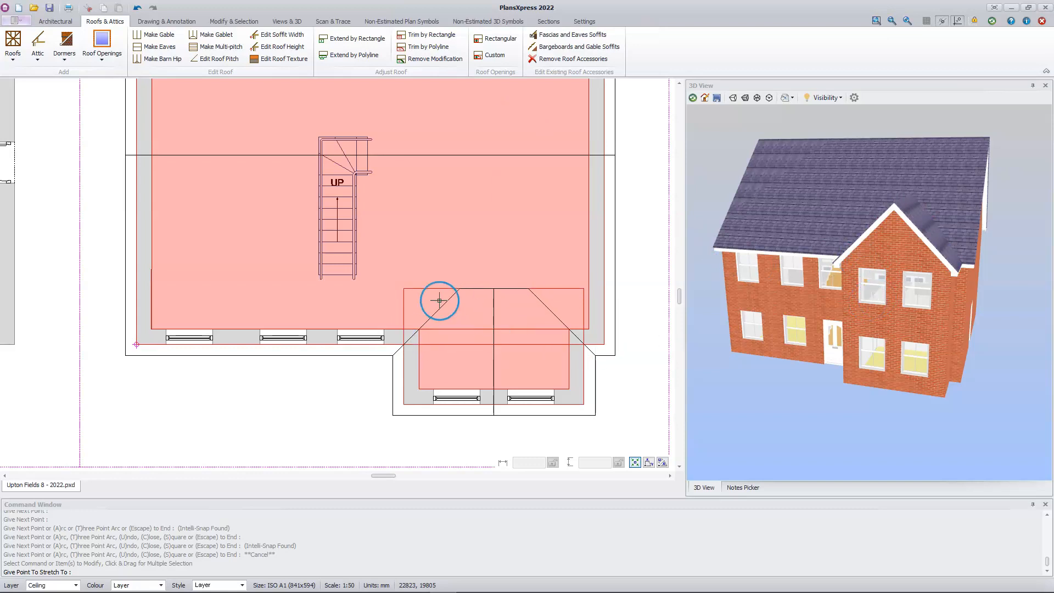
click(497, 290)
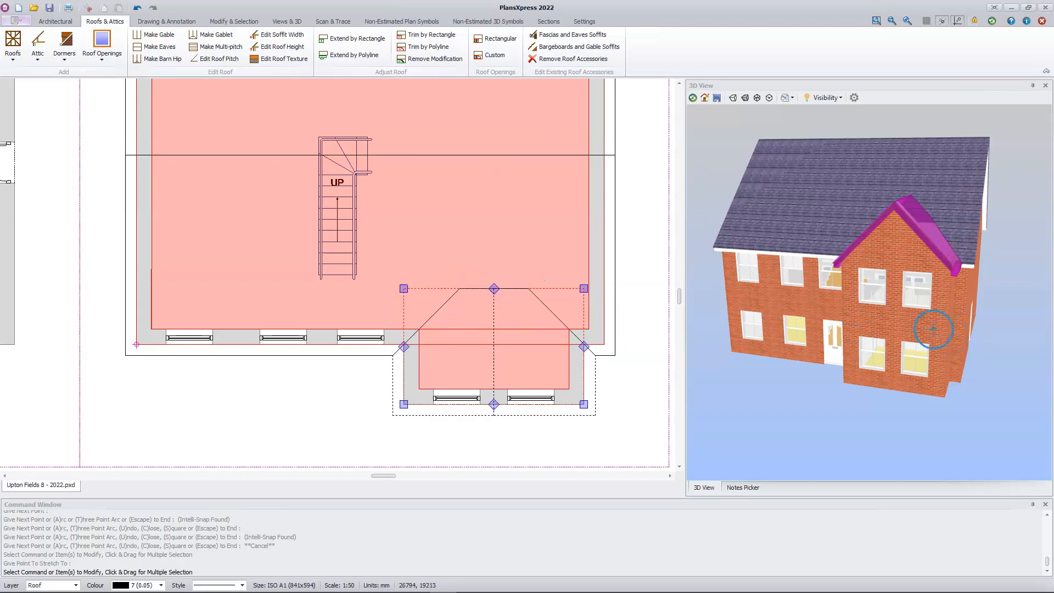
drag(980, 356, 911, 362)
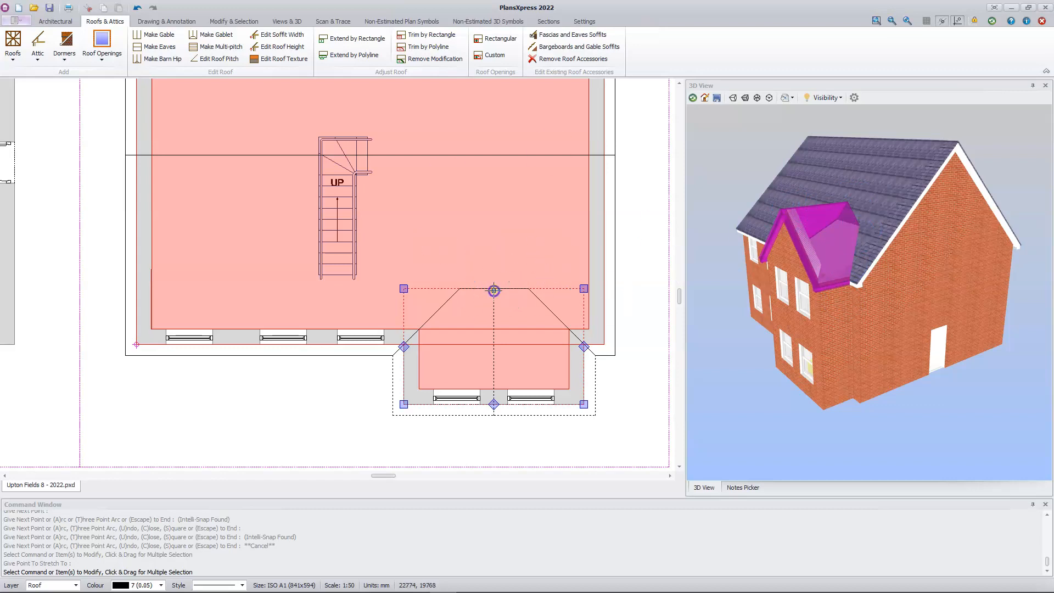
Step: Stretch the front gable roof's rear edge back behind the valley apex, ending just short of the main ridge, and deselect it
click(493, 290)
click(495, 227)
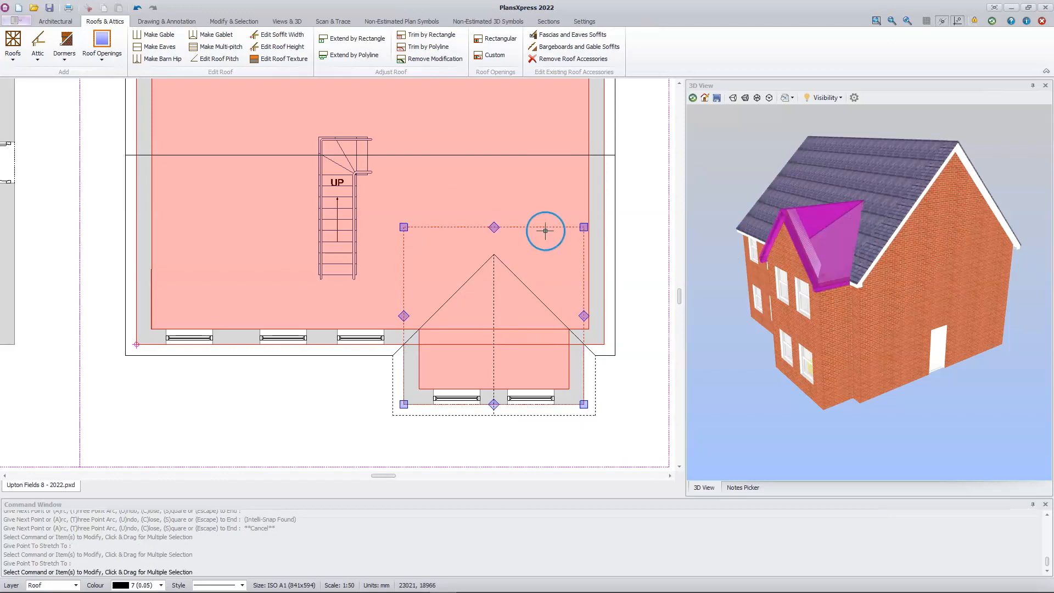
click(454, 226)
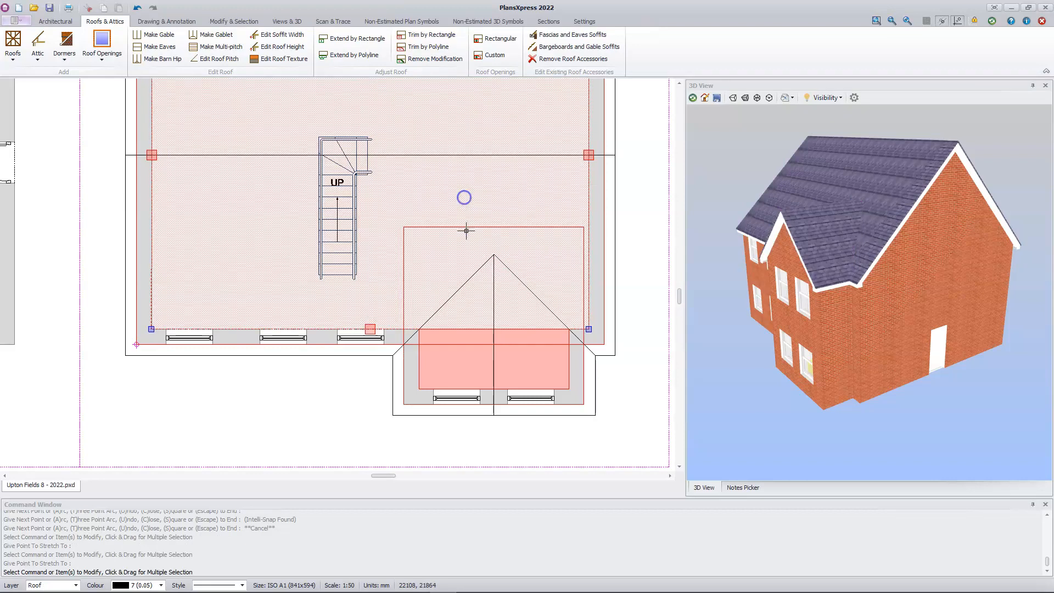
click(455, 227)
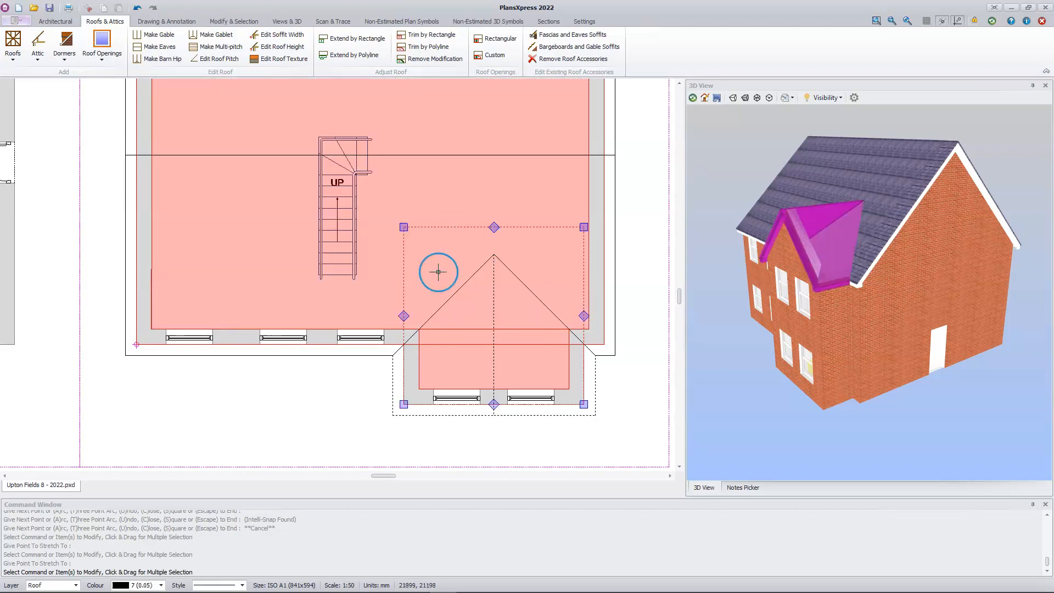
click(493, 228)
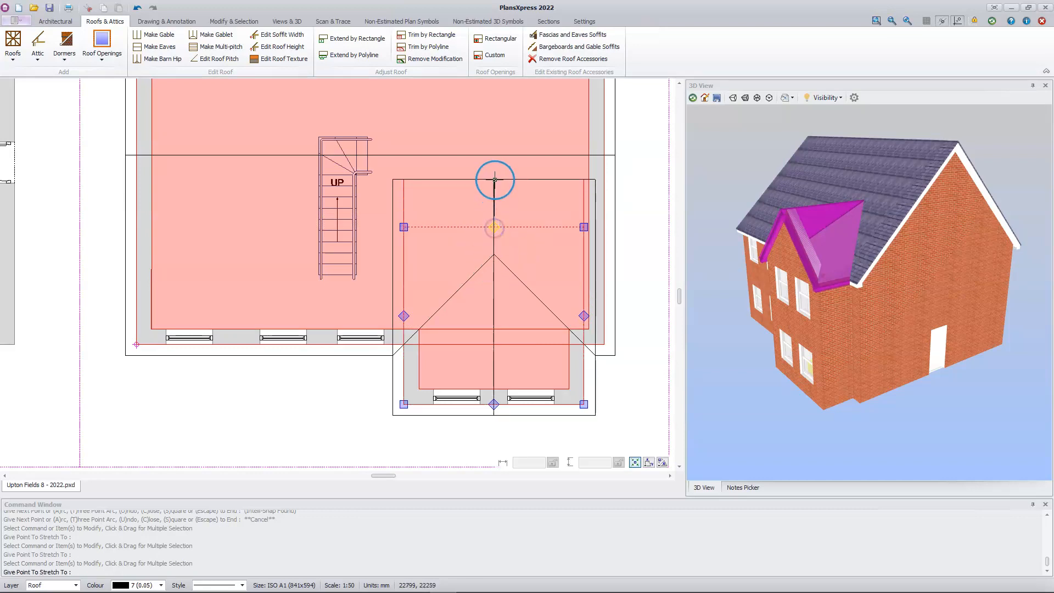
click(494, 176)
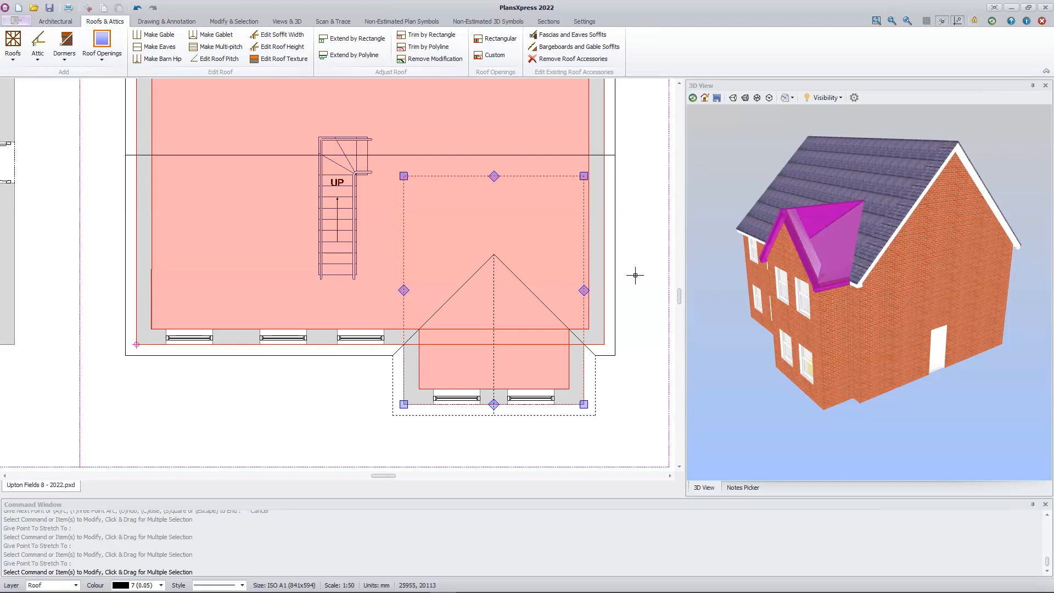
click(635, 275)
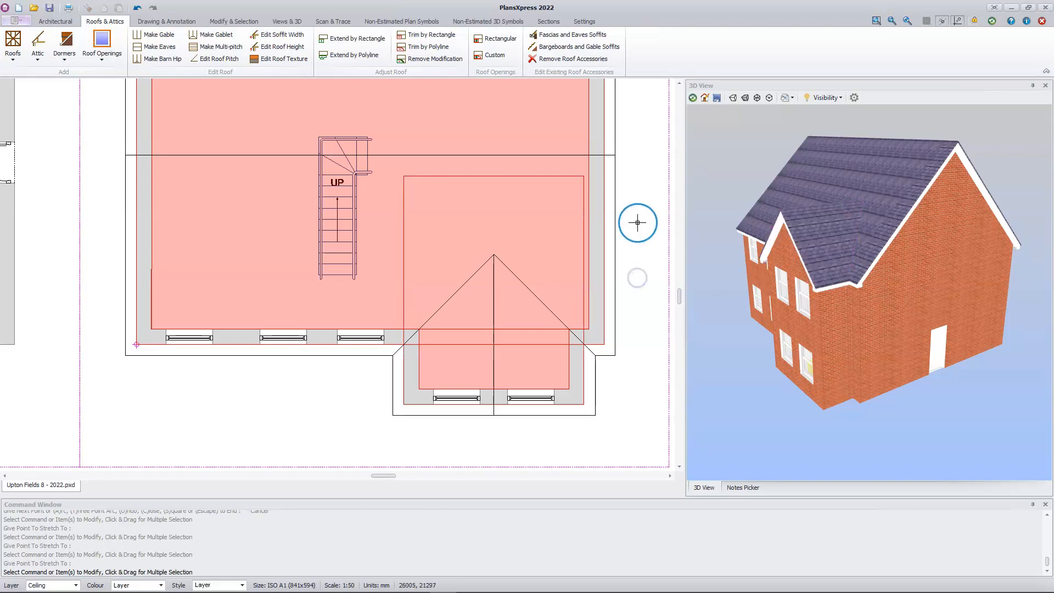
scroll(635, 221, down, 2)
middle_drag(637, 230, 619, 297)
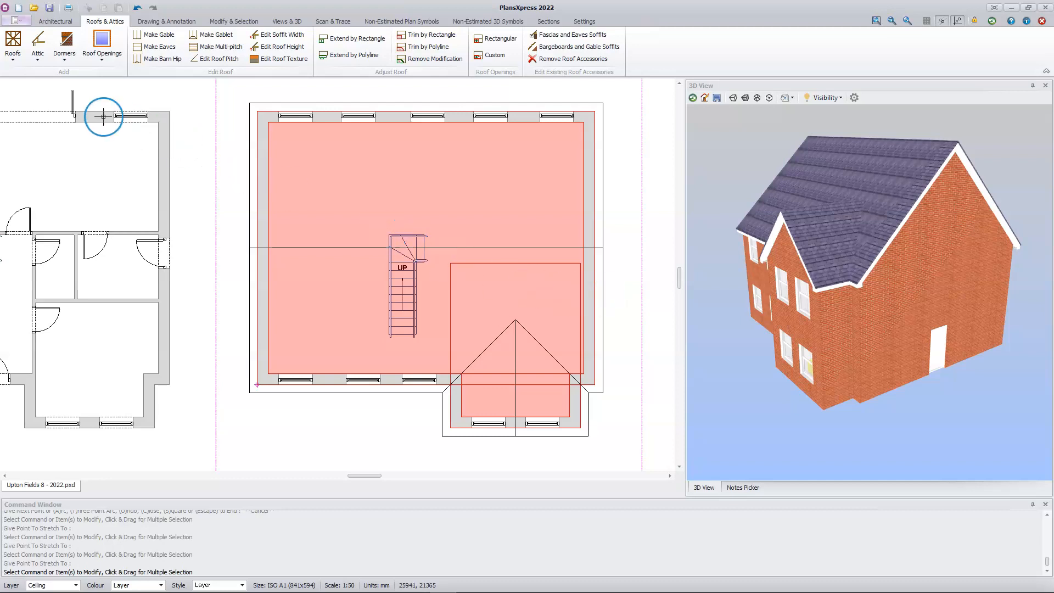
Step: Review the large sloping roof accessories, from ceilings and valley rafters to binders, purlin struts, bracing, rainwater pipes and roof stripping, without adding any
click(12, 59)
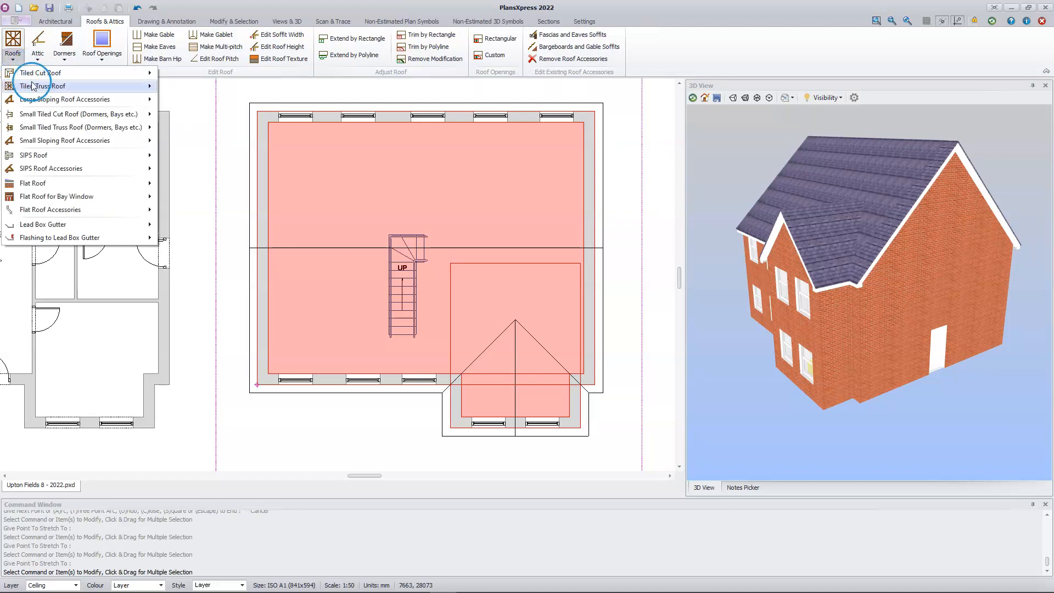
mouse_move(30, 77)
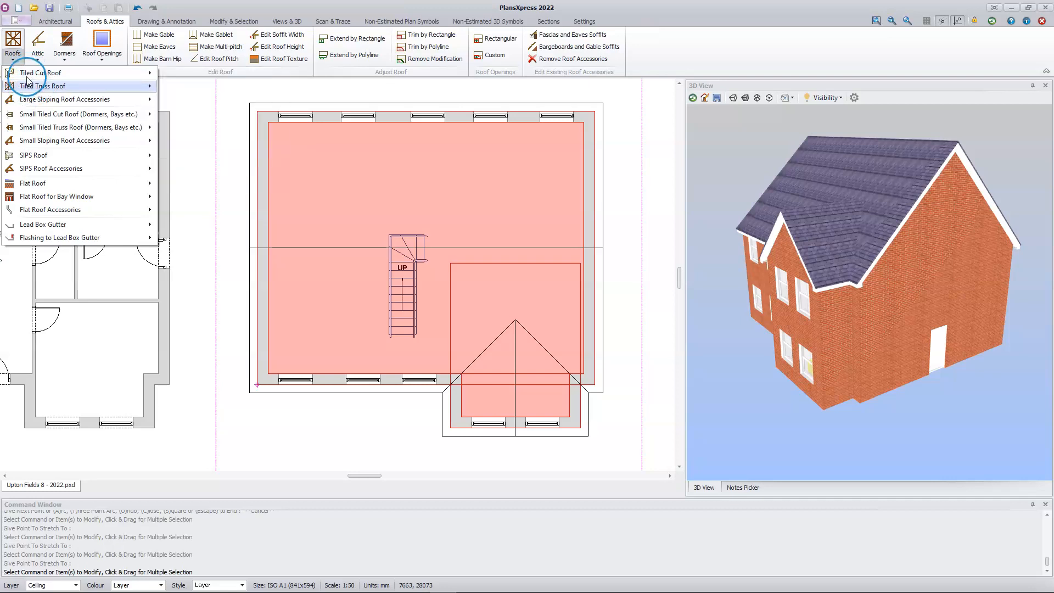
mouse_move(28, 100)
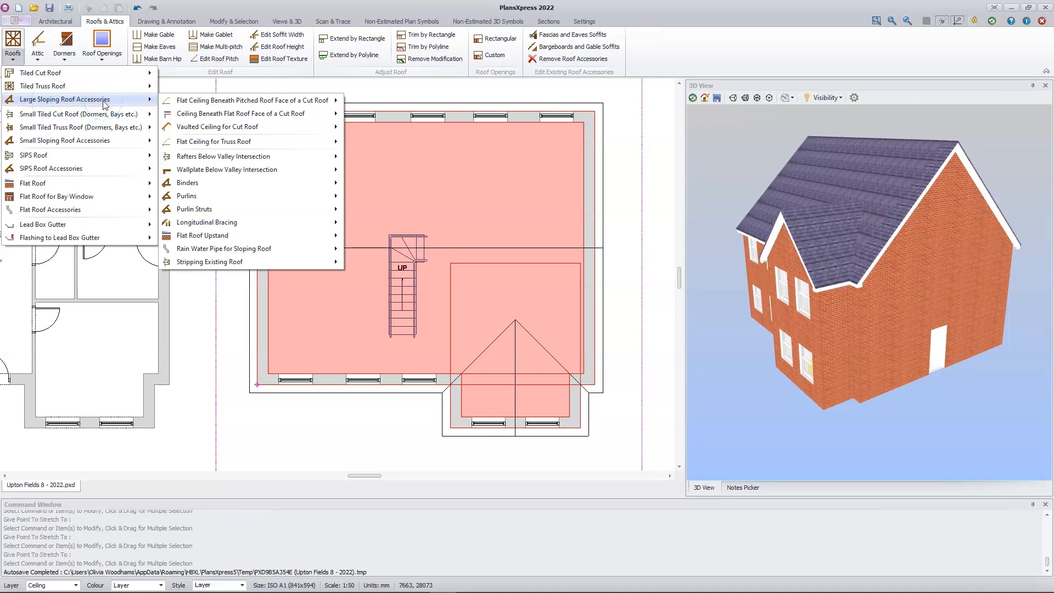
click(263, 115)
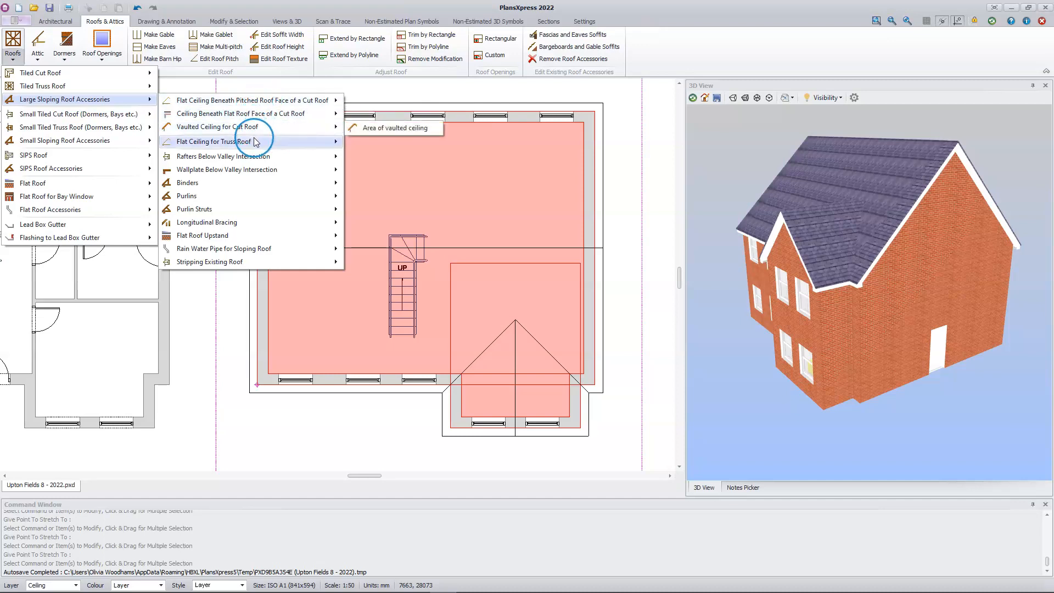
mouse_move(255, 142)
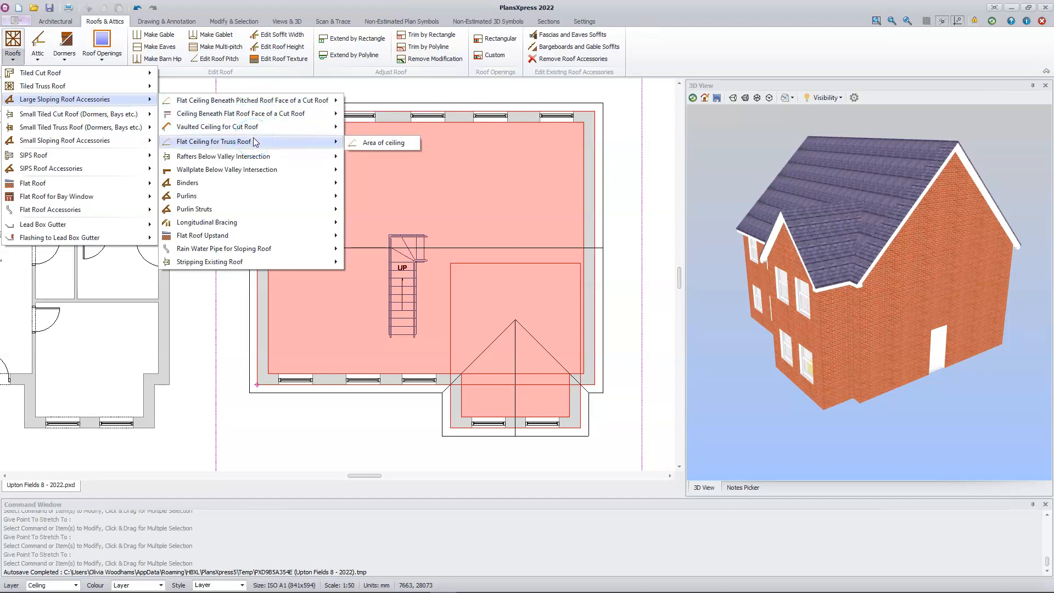
click(196, 156)
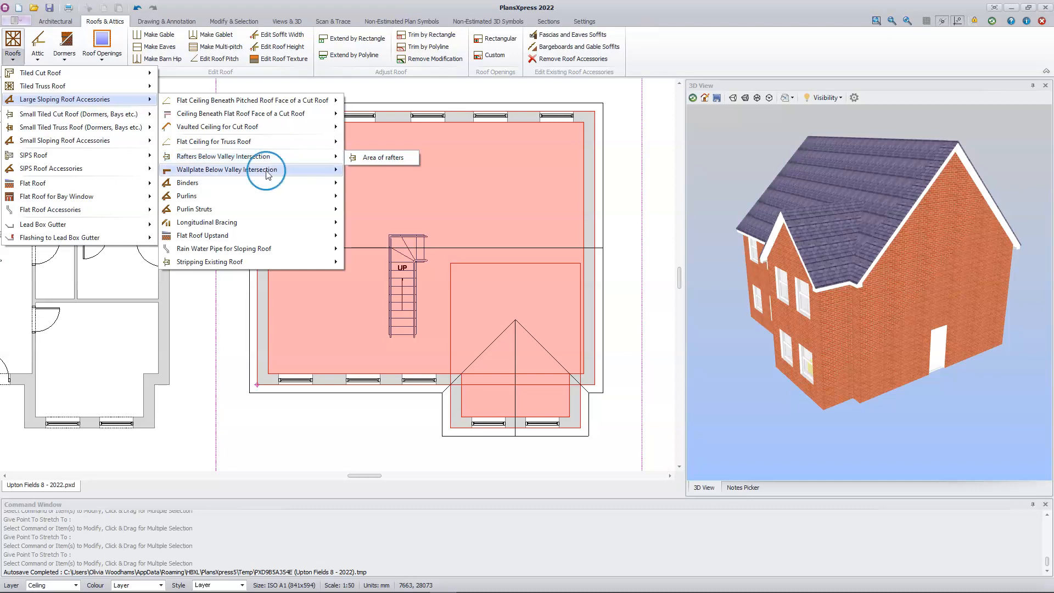
mouse_move(188, 173)
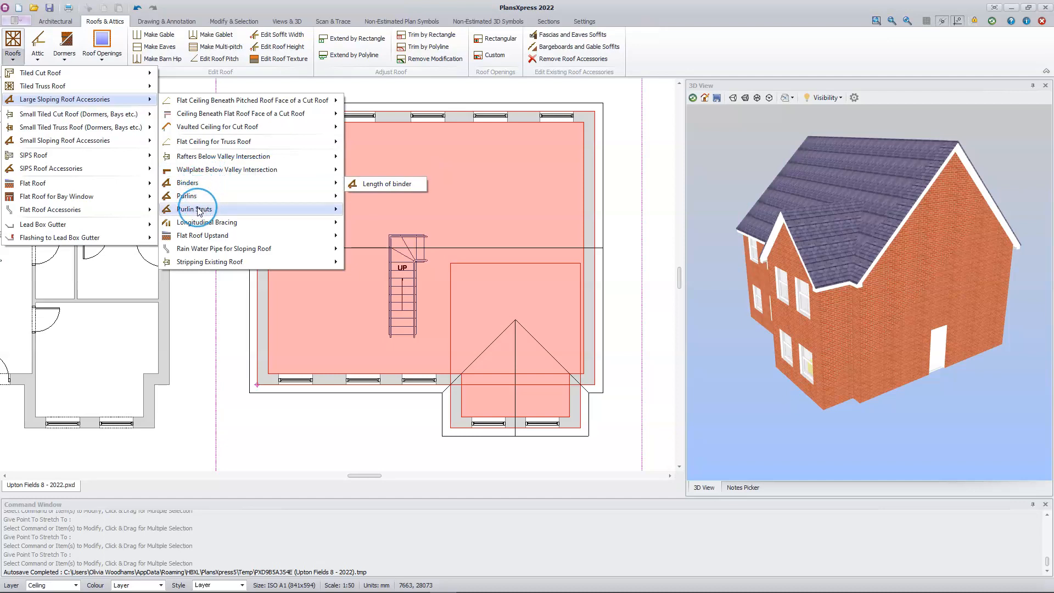
mouse_move(198, 210)
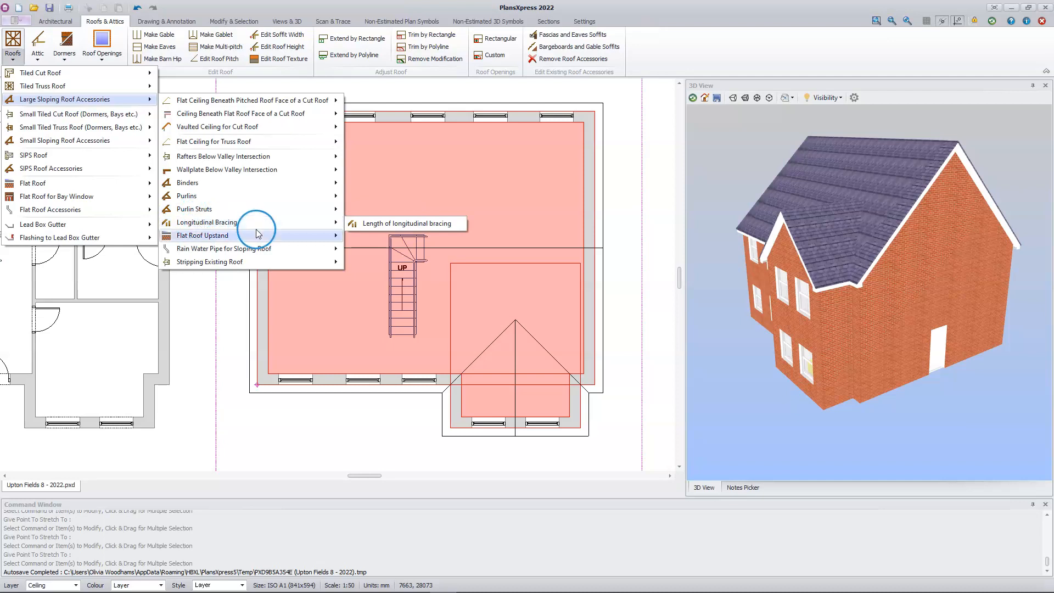
mouse_move(228, 238)
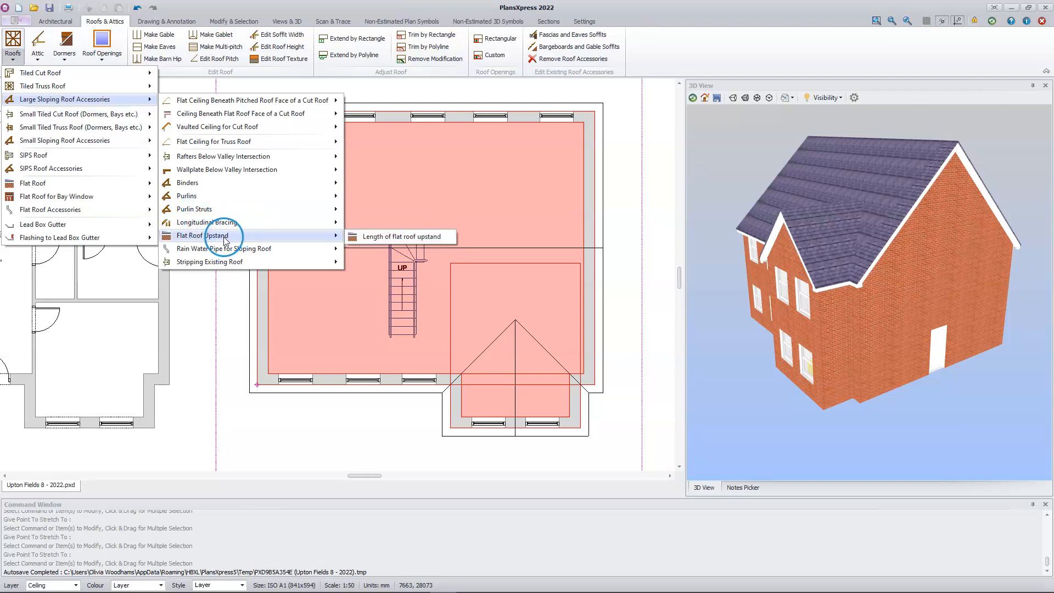
mouse_move(185, 253)
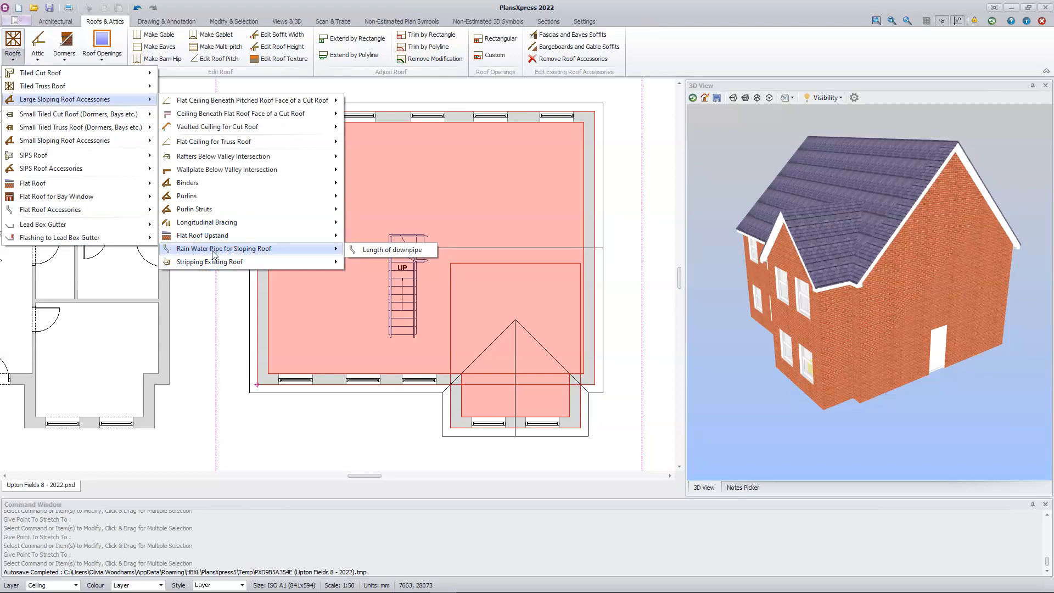
click(244, 266)
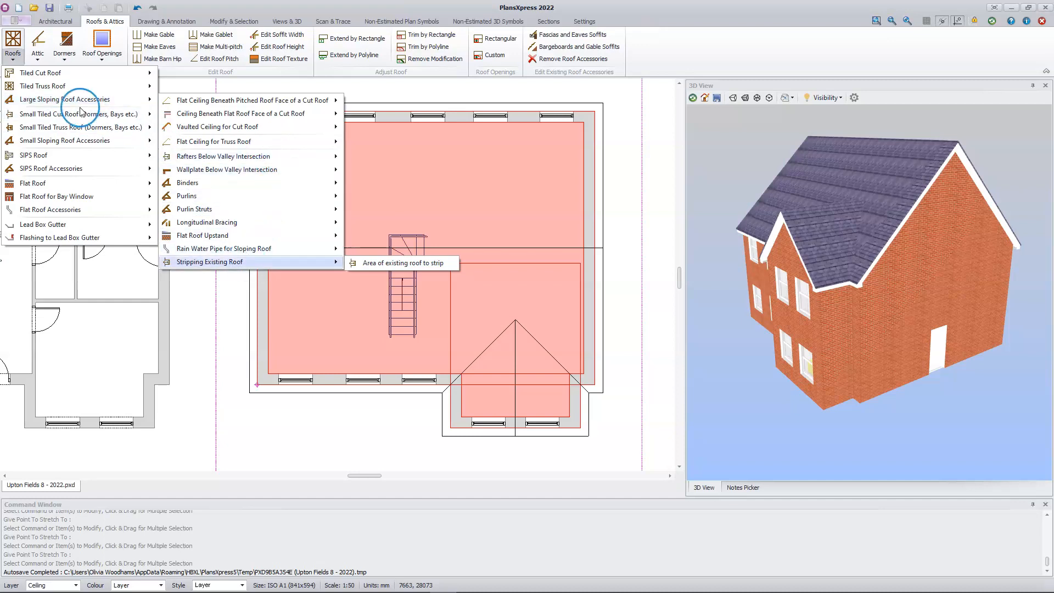
click(254, 208)
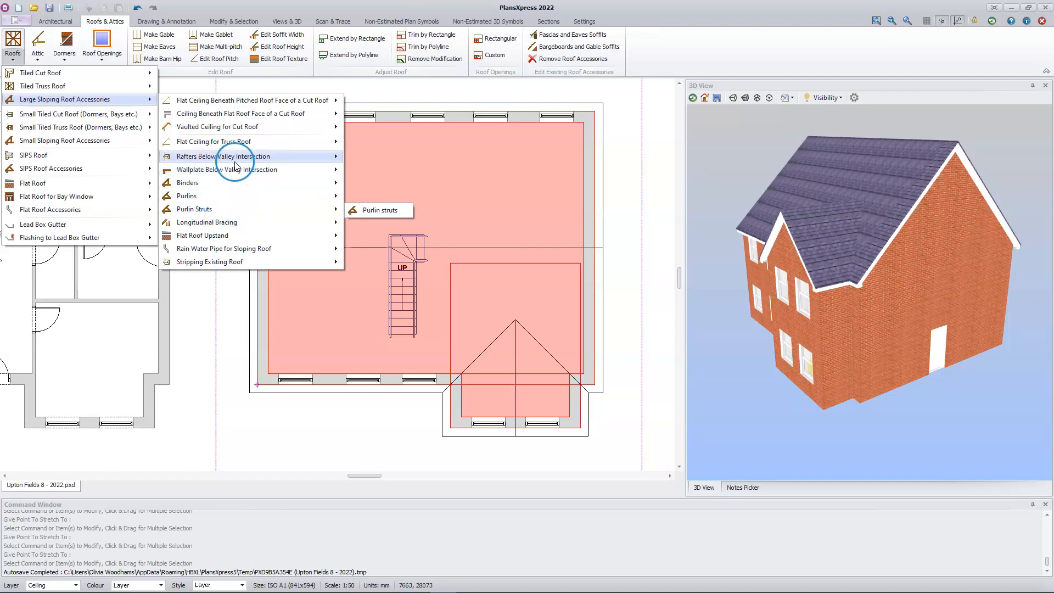
mouse_move(251, 144)
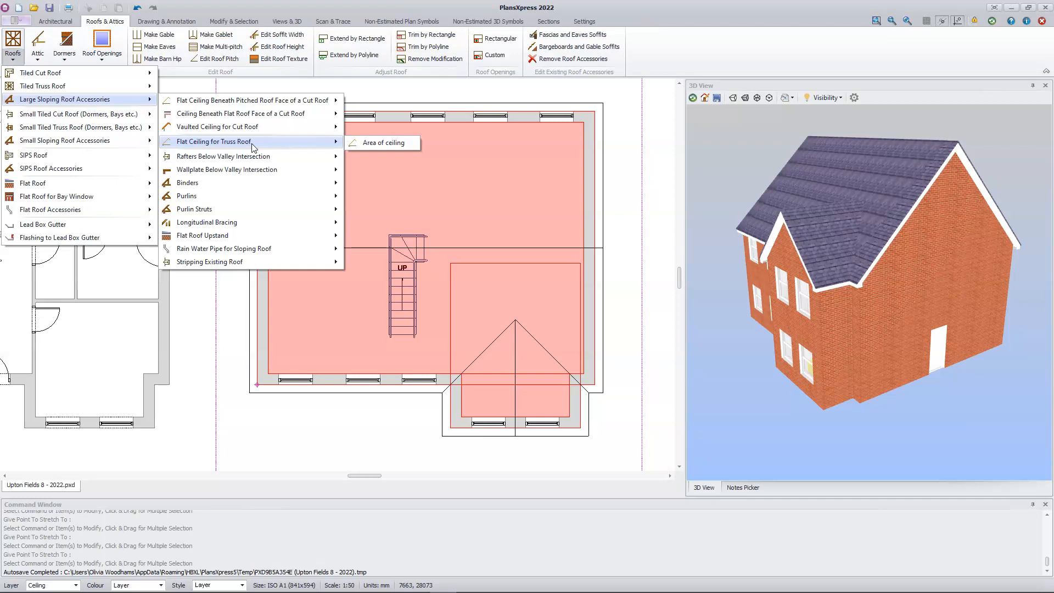
click(664, 317)
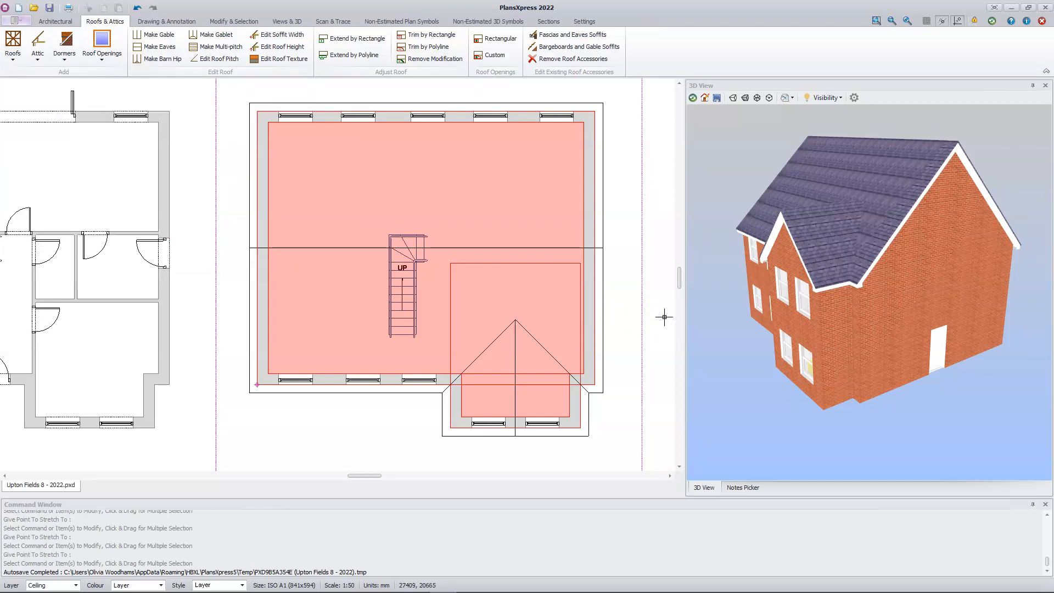